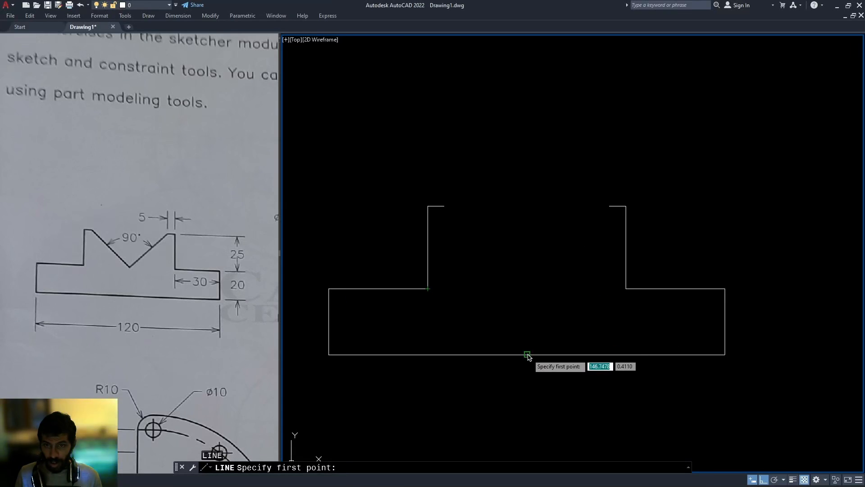
# With Ortho off, draw a closed triangle from the V-notch's lowest point through the inner ends of the two short upper edges
pyautogui.click(527, 289)
pyautogui.press('F8')
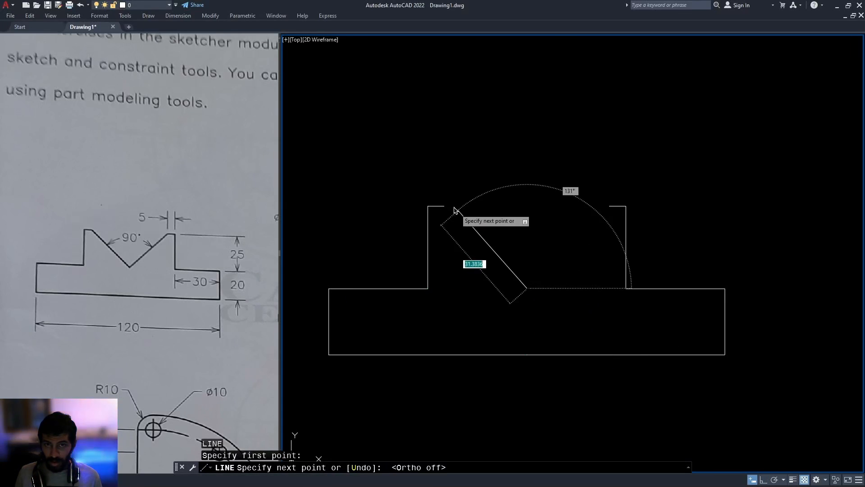
pyautogui.click(444, 206)
pyautogui.click(610, 206)
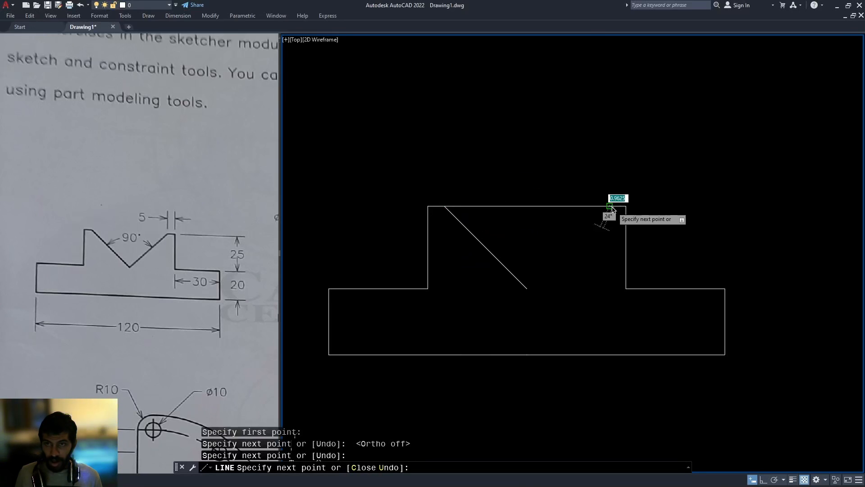
pyautogui.click(527, 288)
pyautogui.press('Escape')
pyautogui.moveTo(553, 255); pyautogui.dragTo(545, 260, button='middle')
# Trim away the horizontal line spanning the V-notch opening
pyautogui.write('tr')
pyautogui.moveTo(534, 190); pyautogui.dragTo(509, 234)
pyautogui.press('Escape')
pyautogui.scroll(-1, 518, 239)
pyautogui.moveTo(524, 236); pyautogui.dragTo(536, 224, button='middle')
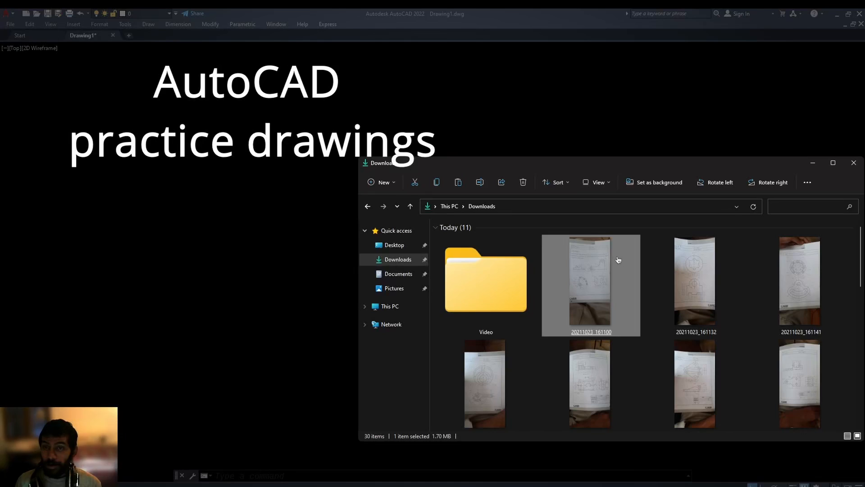
# Open the exercise photo 20211023_161100 from Downloads and examine its four dimensioned drawings, then close it
pyautogui.doubleClick(618, 259)
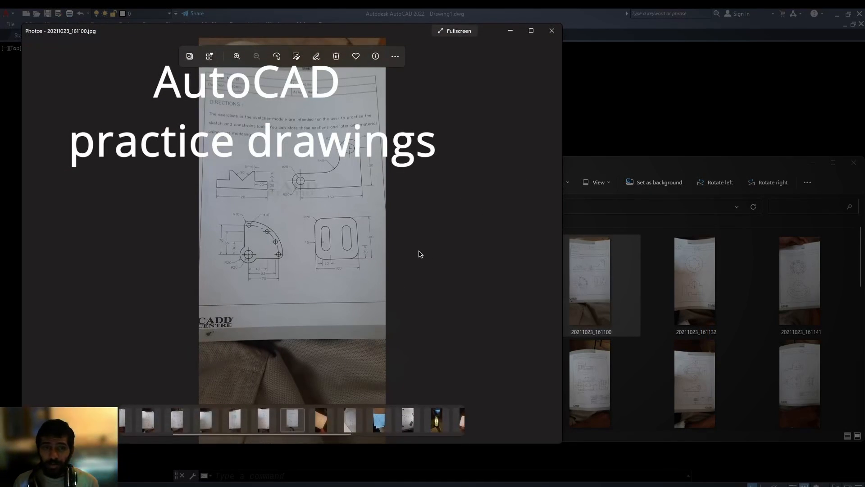
pyautogui.scroll(5, 295, 187)
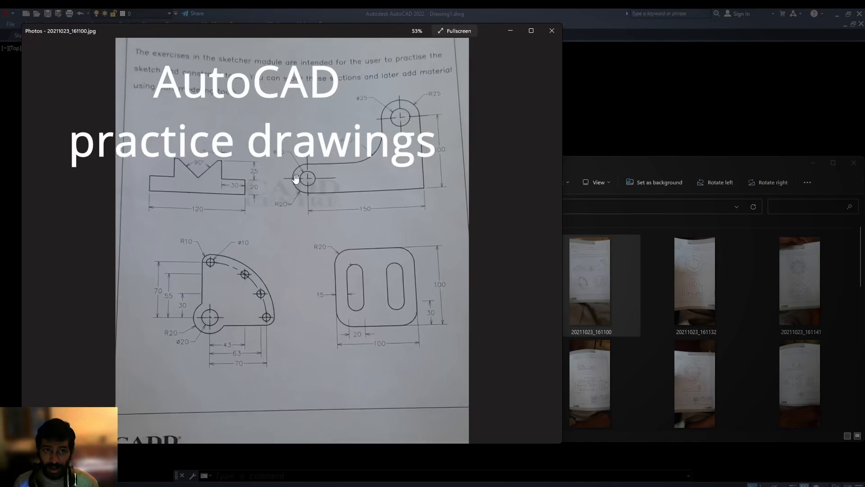
pyautogui.moveTo(312, 128); pyautogui.dragTo(312, 106)
pyautogui.moveTo(319, 151); pyautogui.dragTo(311, 315)
pyautogui.scroll(2, 158, 289)
pyautogui.scroll(-3, 158, 288)
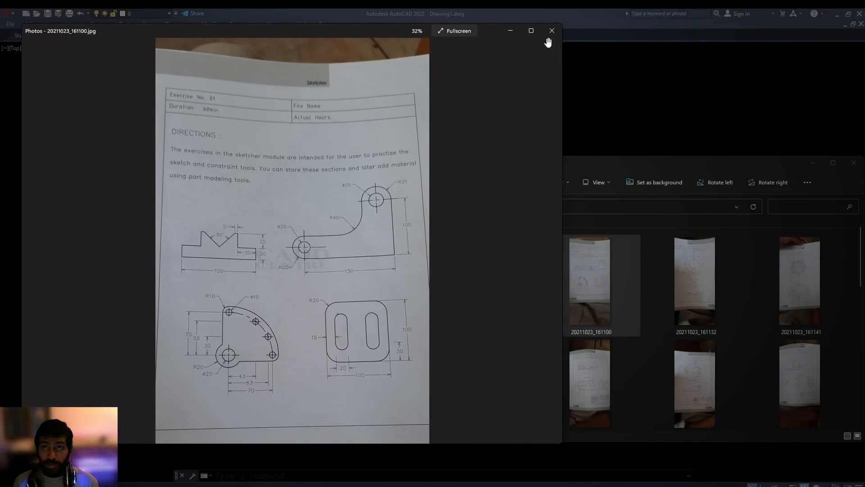
pyautogui.click(551, 31)
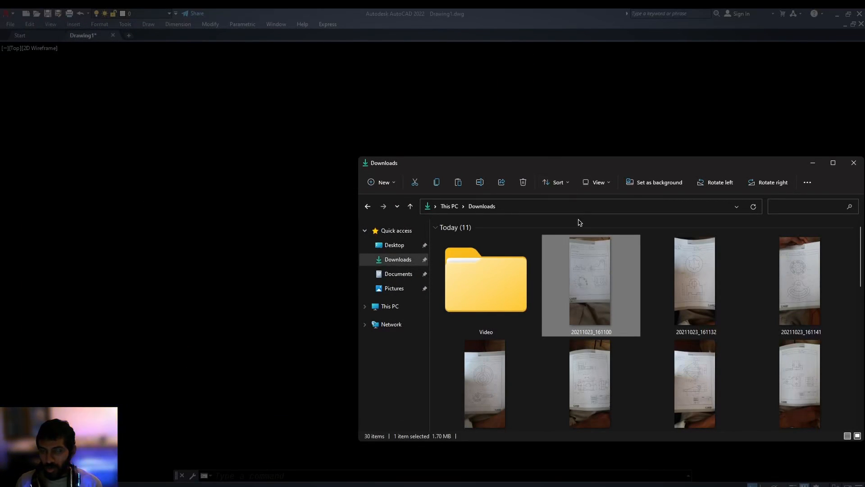
pyautogui.doubleClick(590, 280)
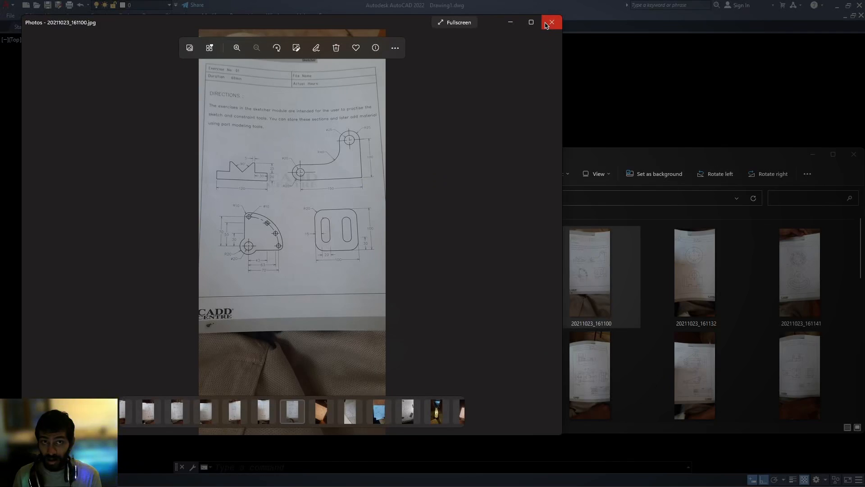
pyautogui.click(552, 22)
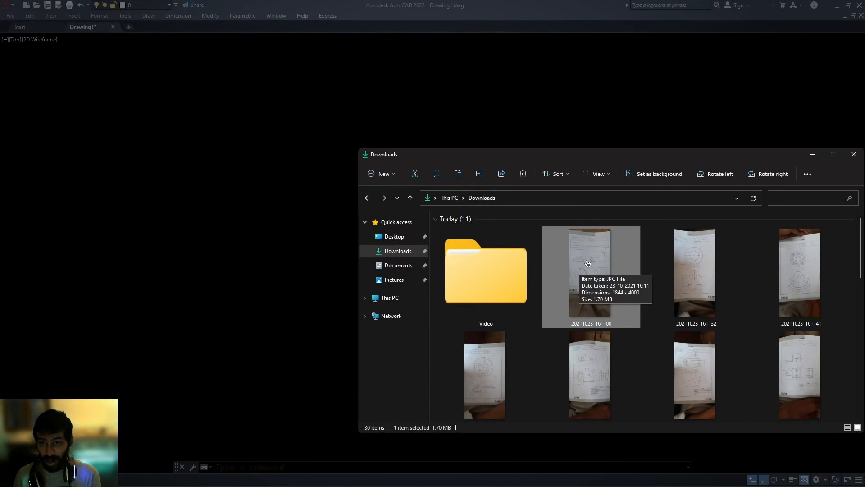
# Place the photo 20211023_161100 in the AutoCAD drawing as an image, scaled up and rotated upright
pyautogui.moveTo(586, 261); pyautogui.dragTo(135, 359)
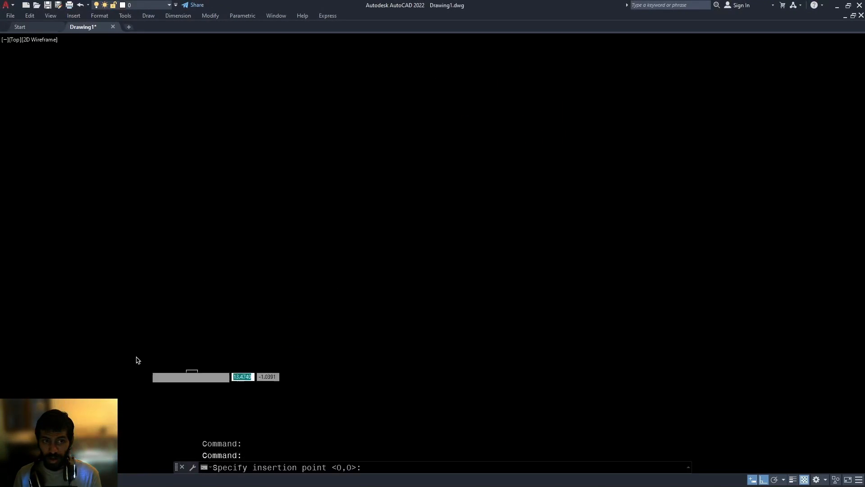
pyautogui.click(164, 231)
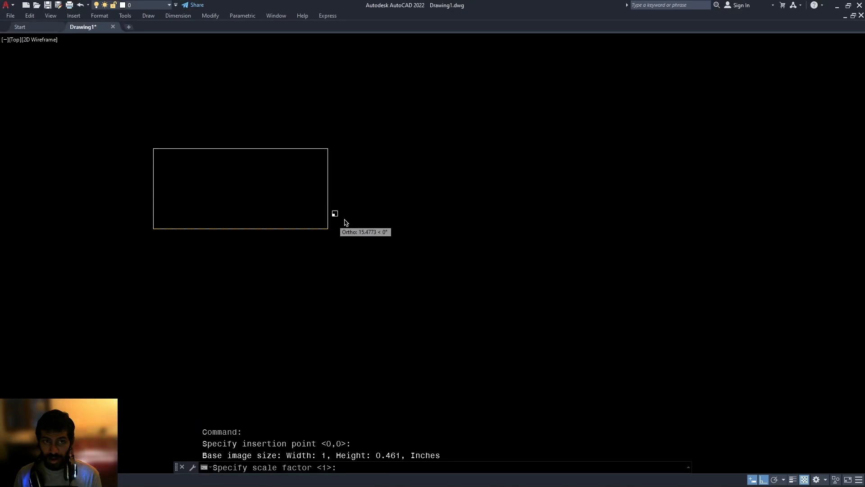
pyautogui.click(380, 250)
pyautogui.click(178, 358)
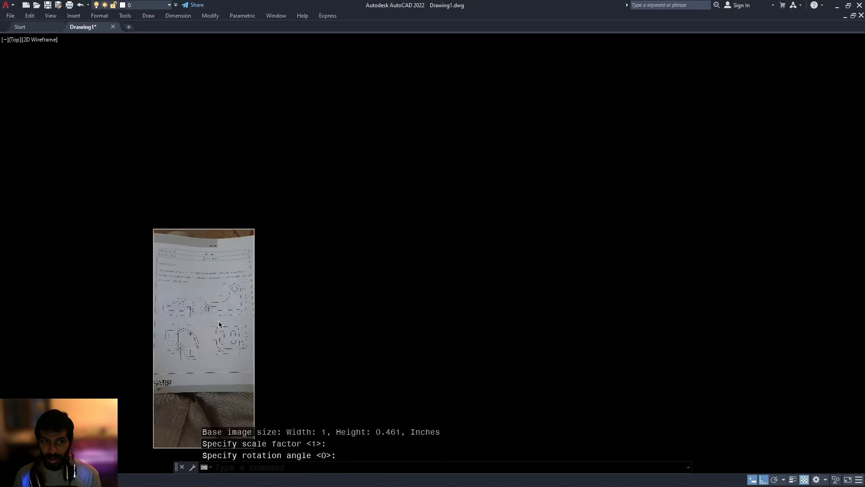
pyautogui.scroll(4, 213, 247)
pyautogui.scroll(-3, 282, 208)
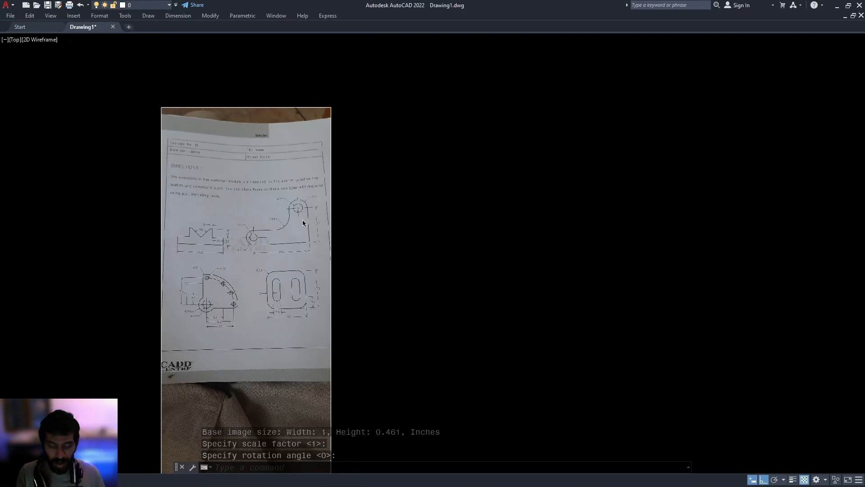
# Split the model space into the Two: Vertical viewport configuration
pyautogui.write('VPORT')
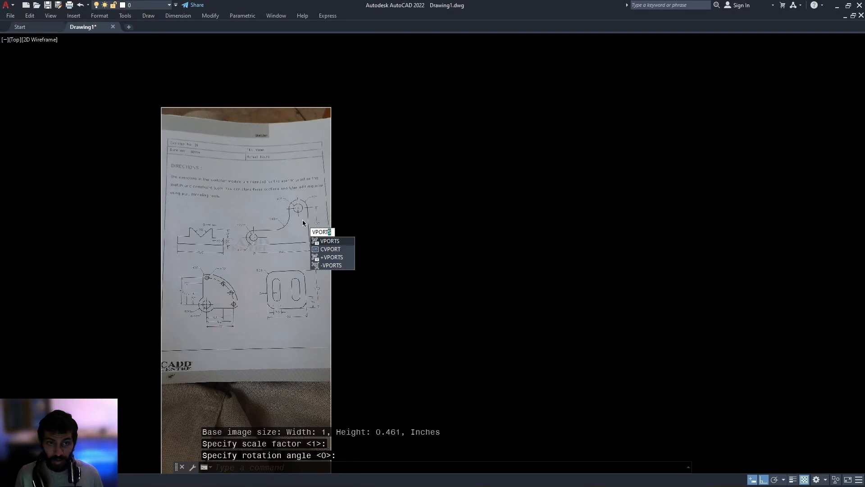
pyautogui.press('Return')
pyautogui.click(340, 214)
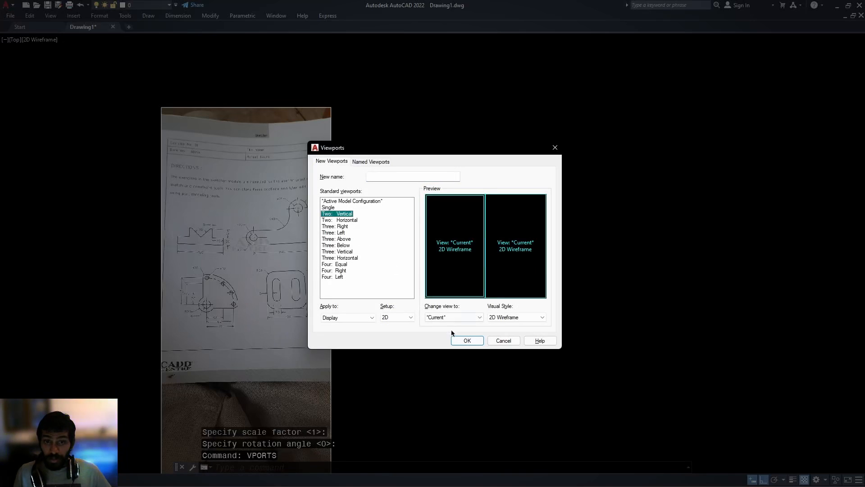
pyautogui.click(467, 341)
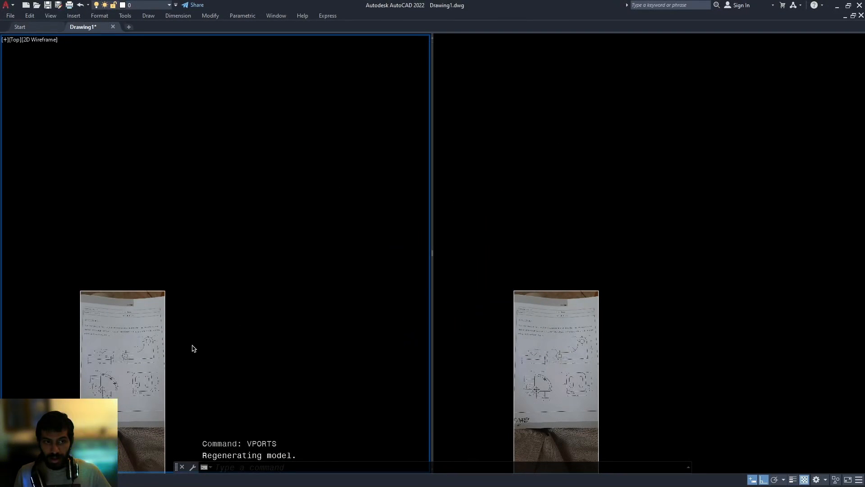
# Narrow the reference viewport, frame the 120-wide V-notched block in it, and bring empty drawing space into the other viewport
pyautogui.scroll(8, 194, 348)
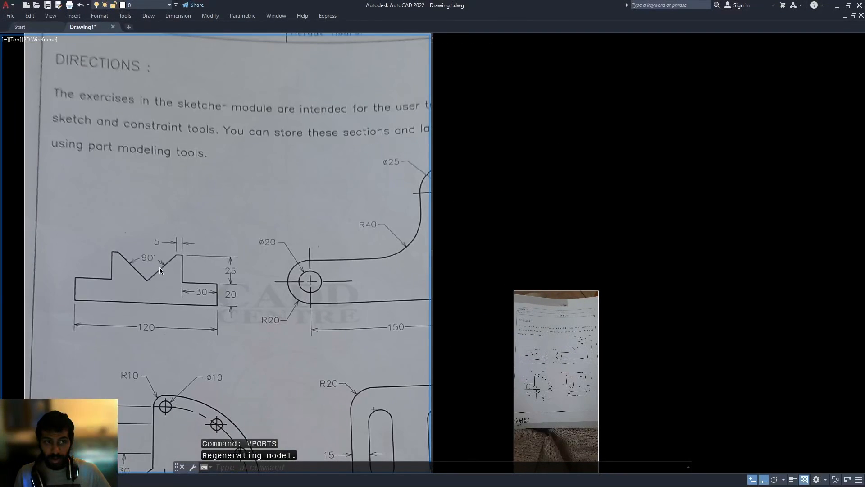
pyautogui.moveTo(432, 253); pyautogui.dragTo(279, 276)
pyautogui.click(538, 275)
pyautogui.moveTo(564, 303); pyautogui.dragTo(334, 311, button='middle')
pyautogui.click(338, 275)
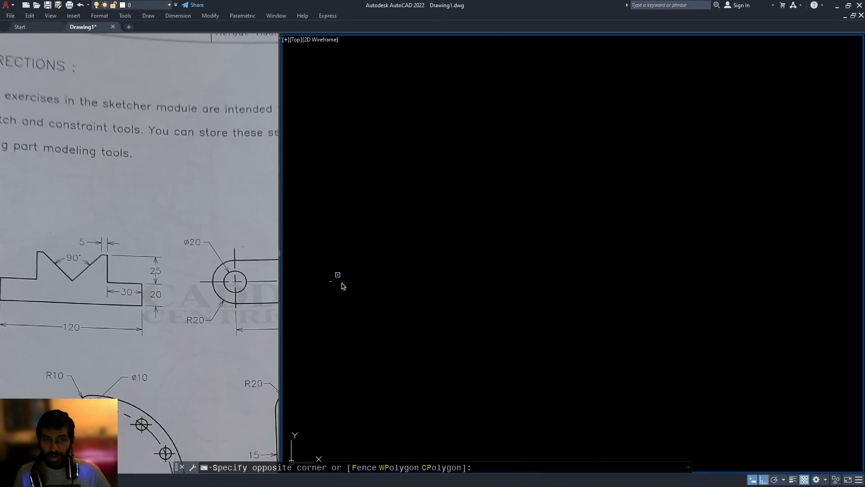
pyautogui.click(404, 292)
pyautogui.click(108, 273)
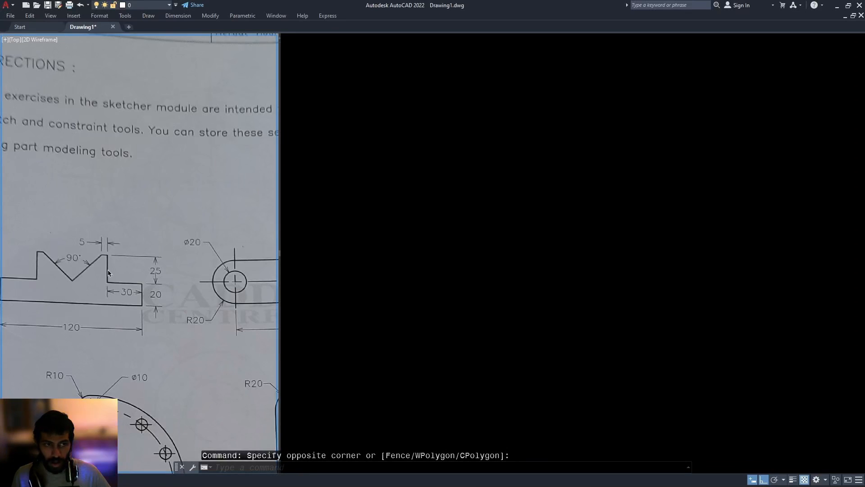
pyautogui.moveTo(109, 272); pyautogui.dragTo(178, 233, button='middle')
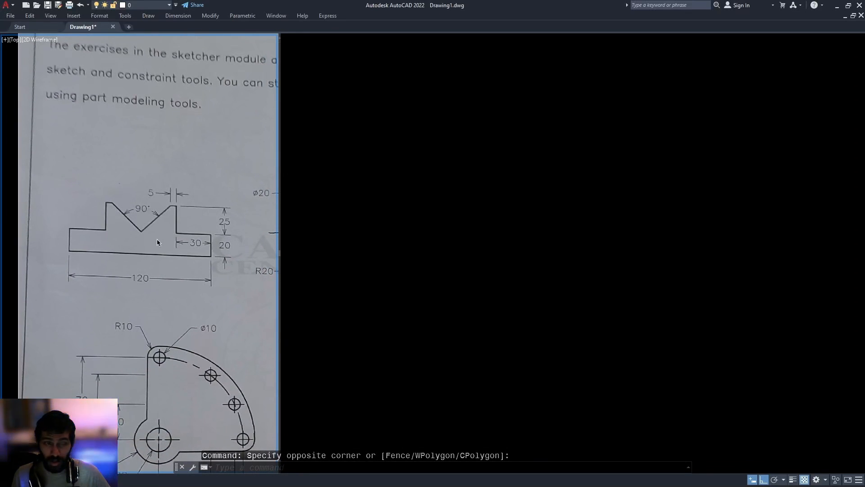
pyautogui.scroll(2, 158, 242)
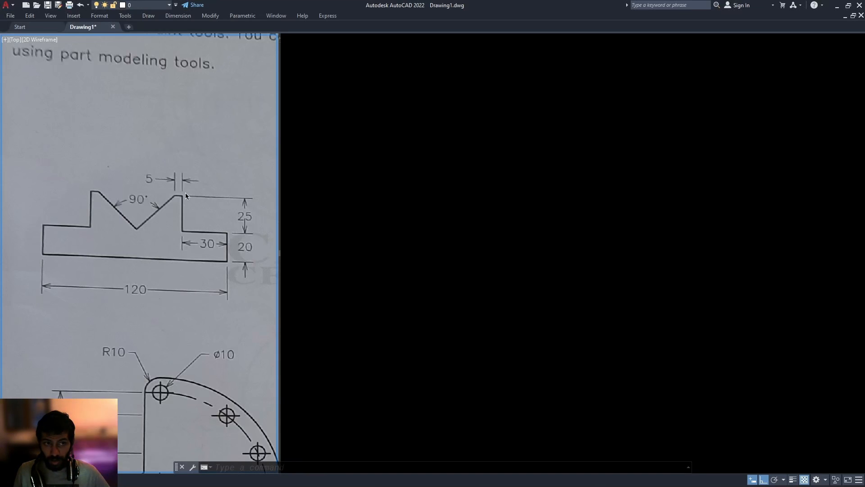
pyautogui.click(362, 246)
pyautogui.click(471, 277)
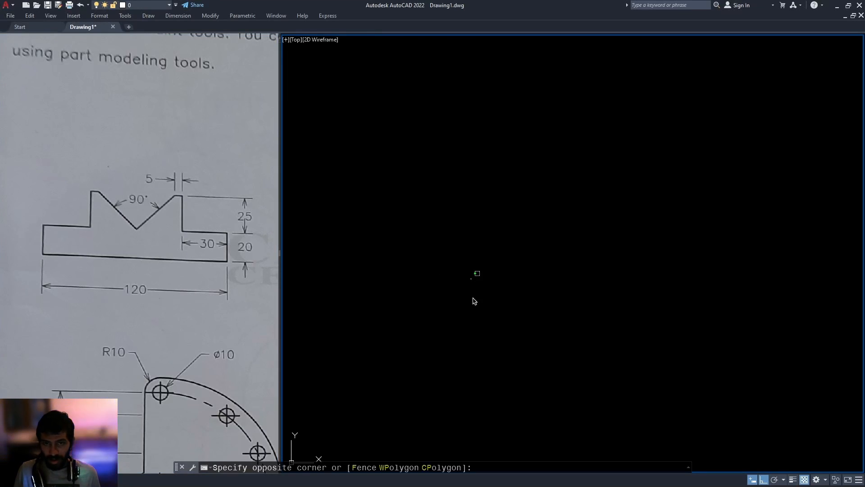
pyautogui.click(510, 322)
pyautogui.write('l')
pyautogui.press('Return')
pyautogui.press('Escape')
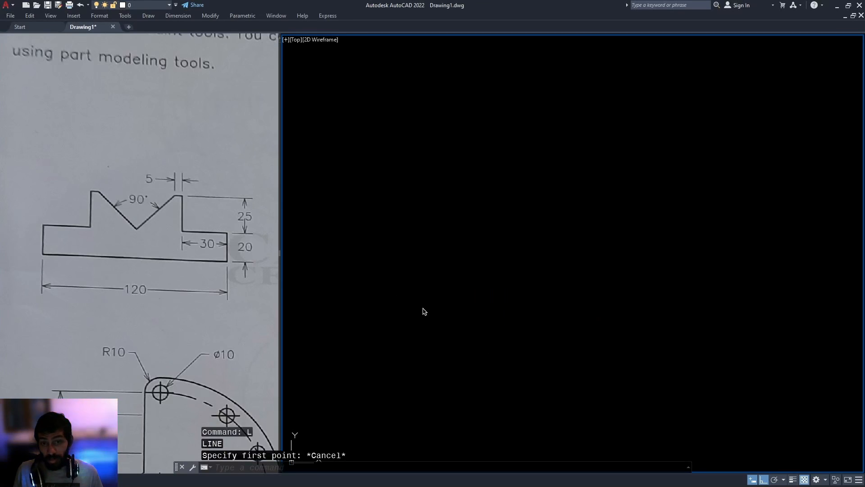
# Review the categories of the Drafting Settings, turn off 3D Object Snap, and accept the settings
pyautogui.write('ds')
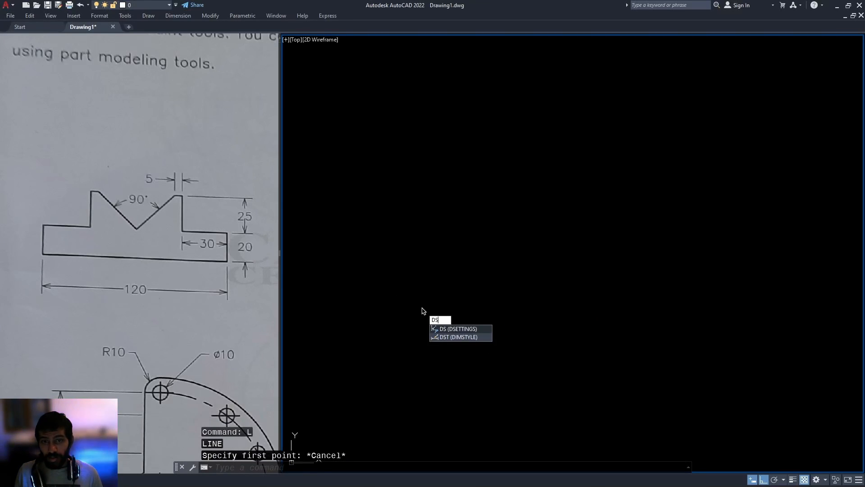
pyautogui.press('Return')
pyautogui.click(350, 161)
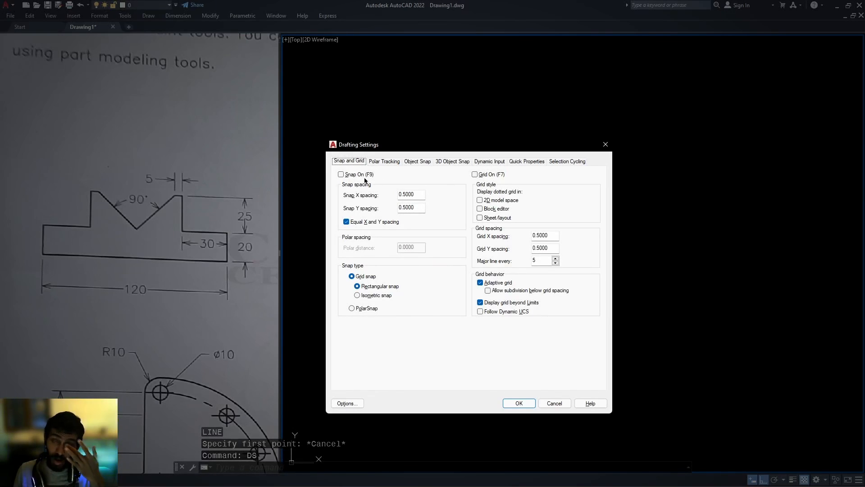
pyautogui.click(389, 162)
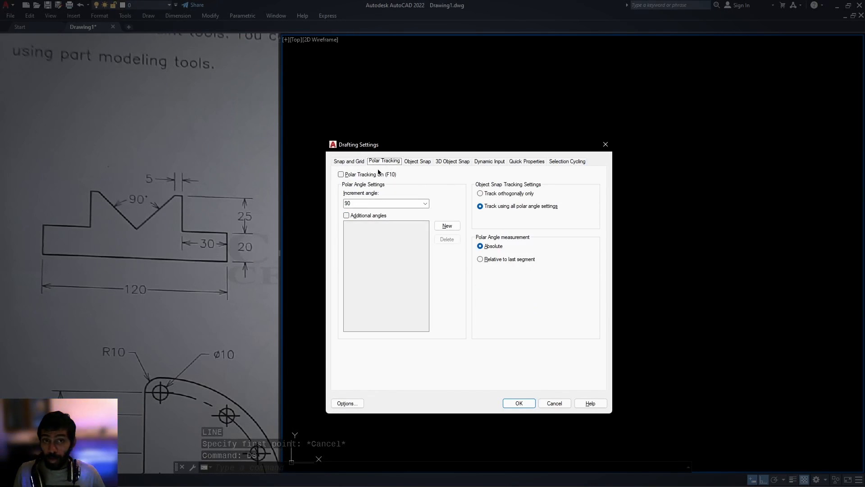
pyautogui.click(424, 162)
pyautogui.click(446, 161)
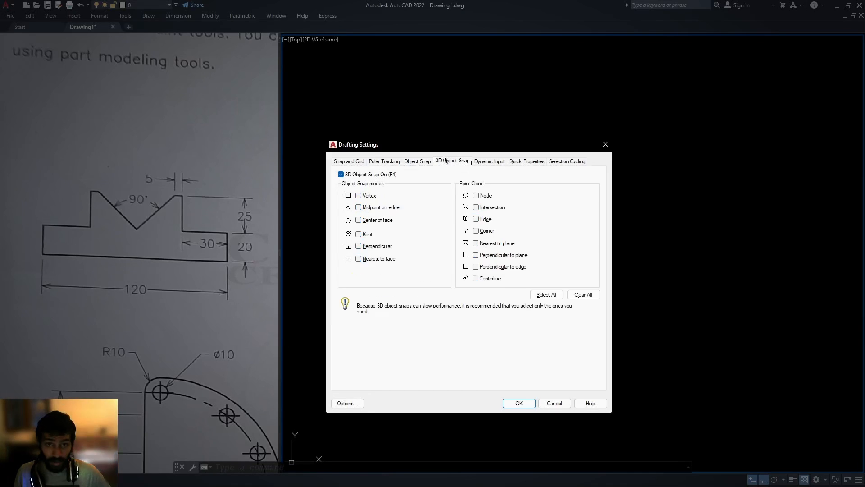
pyautogui.click(348, 174)
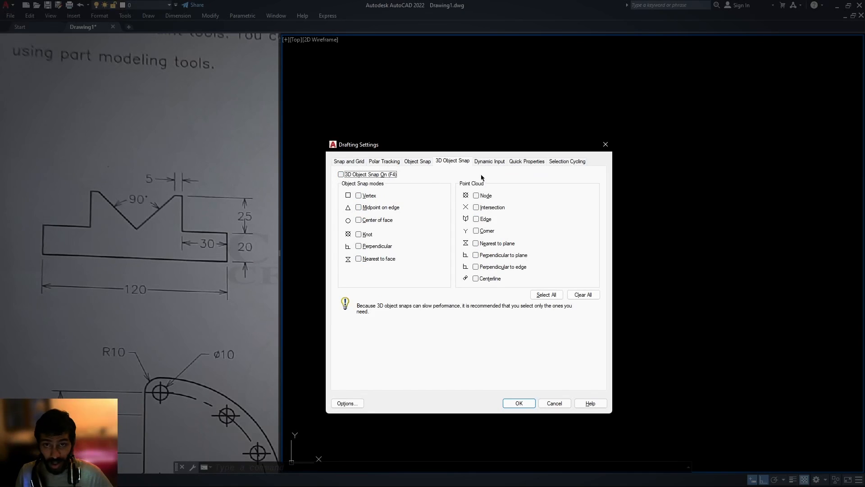
pyautogui.click(485, 162)
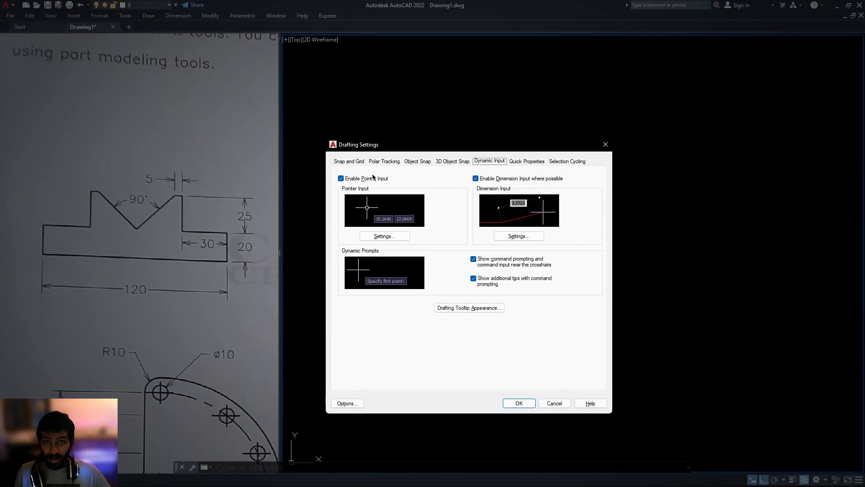
pyautogui.click(528, 162)
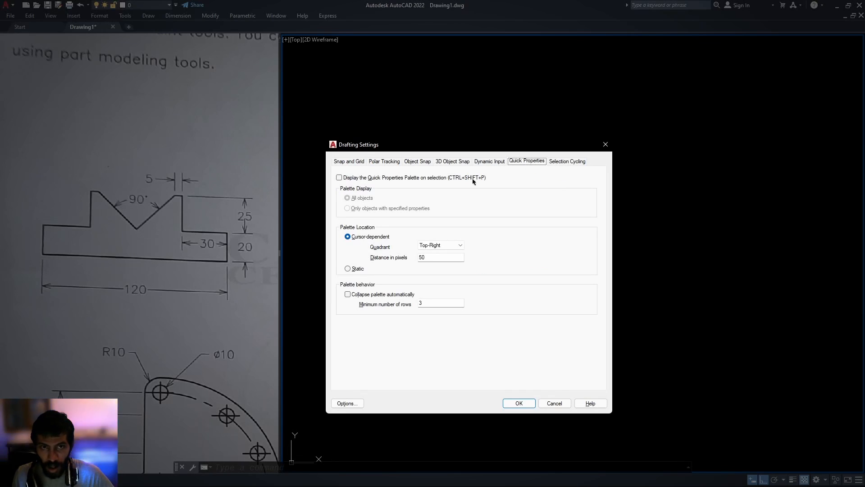
pyautogui.click(572, 162)
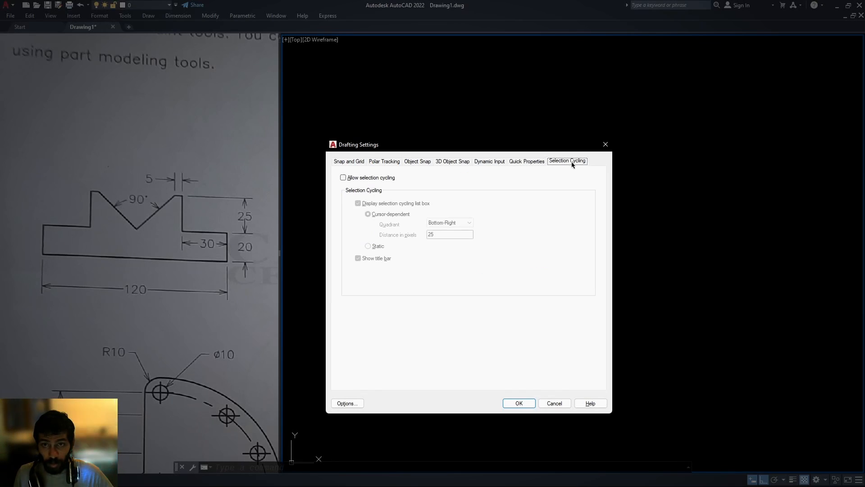
pyautogui.click(518, 403)
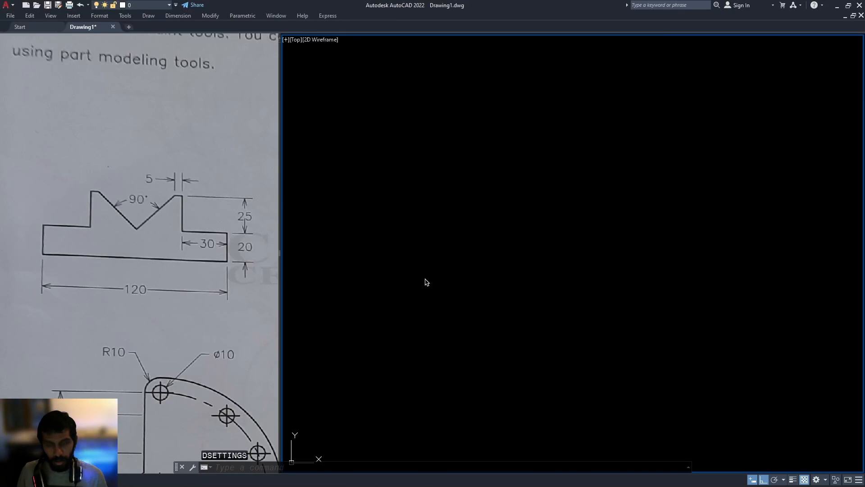
# Draw a horizontal base line 120 units long in the empty drawing viewport and fit it in view
pyautogui.write('l')
pyautogui.press('Return')
pyautogui.click(394, 316)
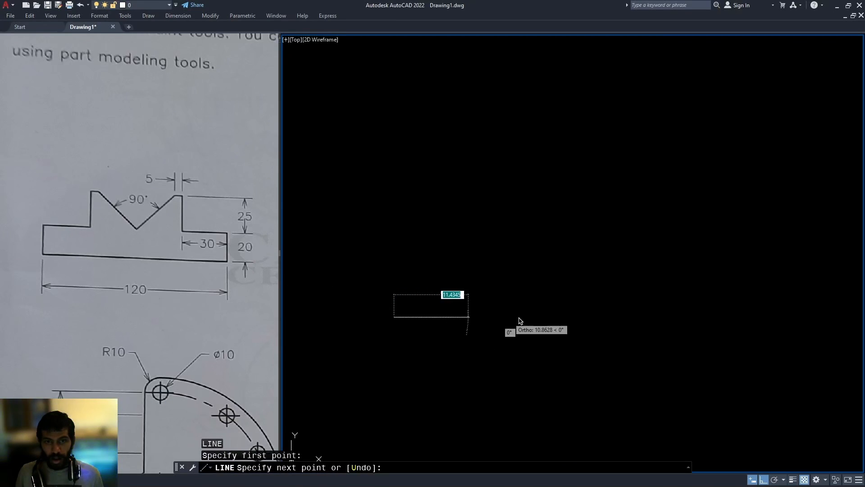
pyautogui.write('120')
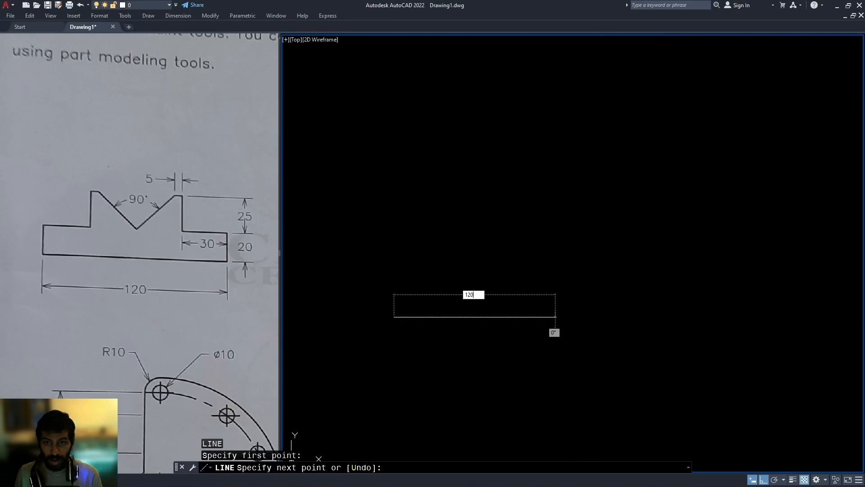
pyautogui.press('Return')
pyautogui.moveTo(586, 309)
pyautogui.mouseDown(button='middle')
pyautogui.moveTo(524, 325)
pyautogui.moveTo(471, 306)
pyautogui.moveTo(451, 312)
pyautogui.mouseUp(button='middle')
pyautogui.press('Escape')
pyautogui.middleClick(529, 305)
pyautogui.middleClick(529, 305)
pyautogui.scroll(-1, 471, 305)
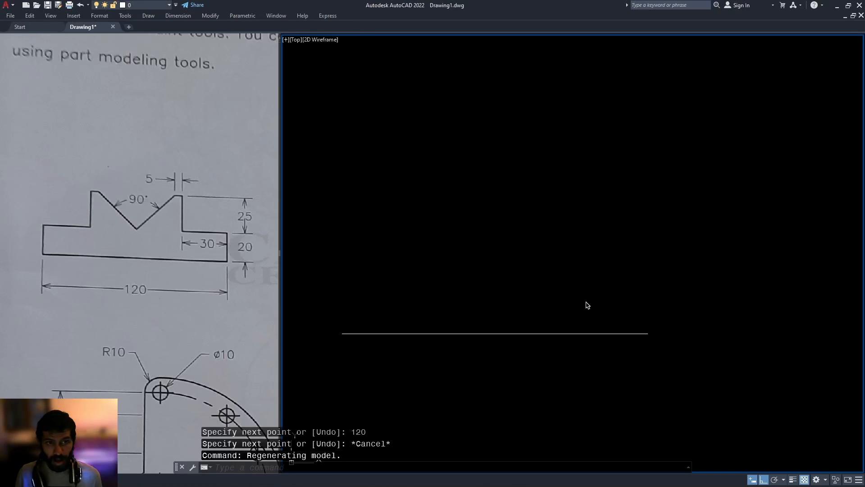
# Draw connected lines from the base line's right end, 20 units up and 30 units to the left
pyautogui.write('l')
pyautogui.press('Return')
pyautogui.click(648, 333)
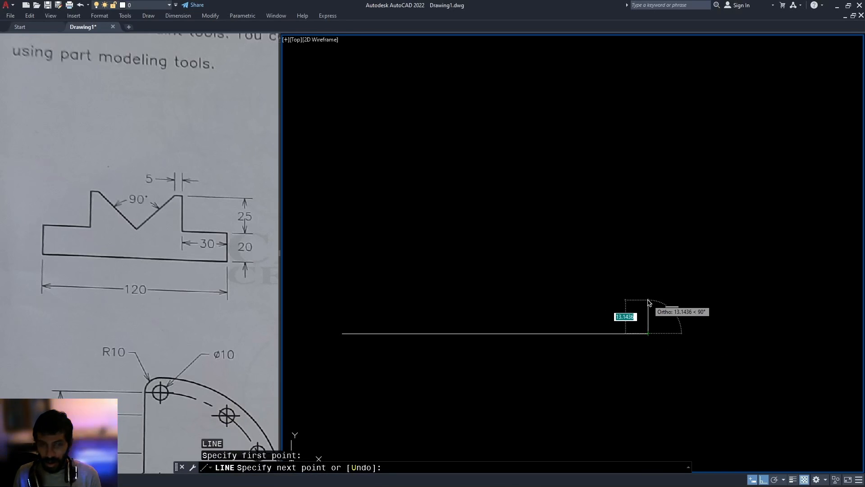
pyautogui.write('20')
pyautogui.press('Return')
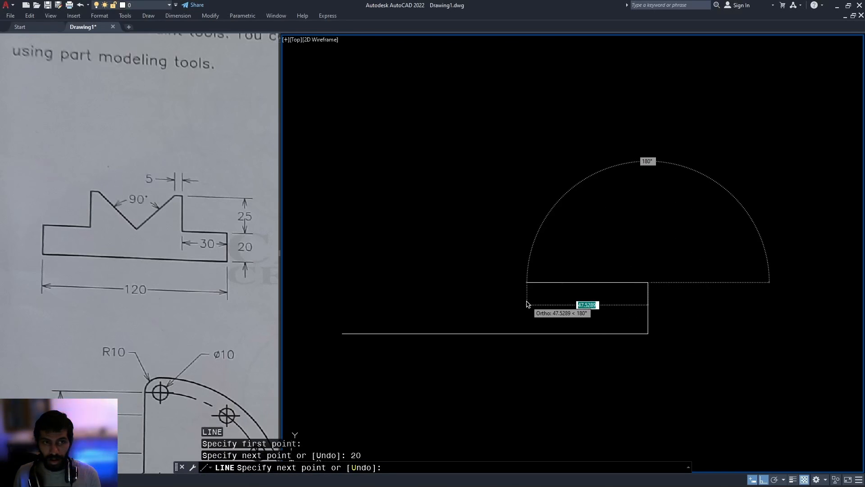
pyautogui.write('30')
pyautogui.press('Return')
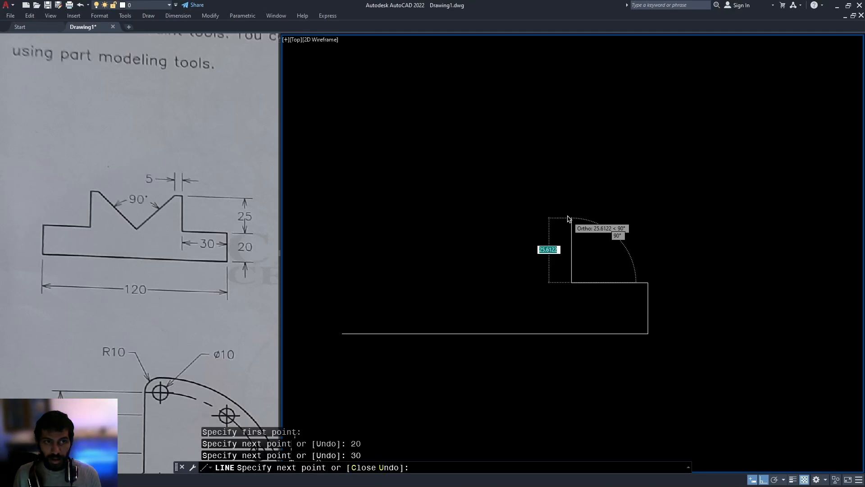
# Continue the right profile 25 units up and 5 units to the left, and end the line
pyautogui.write('25')
pyautogui.press('Return')
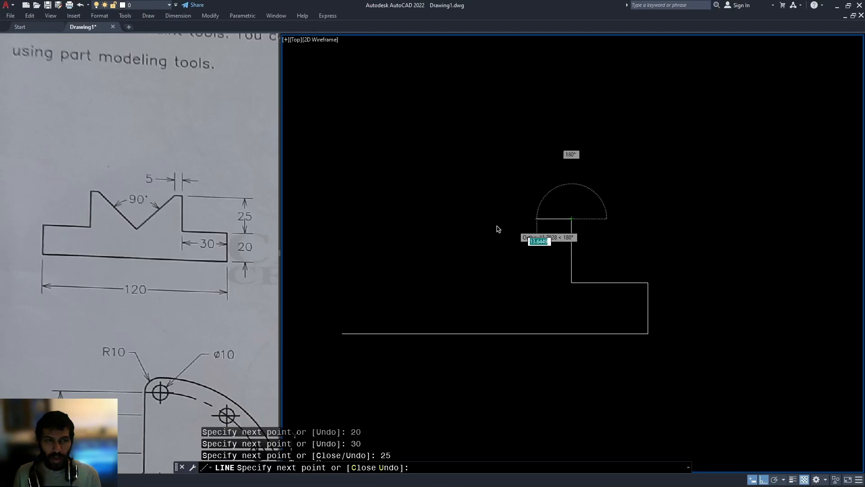
pyautogui.write('5')
pyautogui.press('Return')
pyautogui.press('Escape')
pyautogui.moveTo(483, 270); pyautogui.dragTo(549, 258, button='middle')
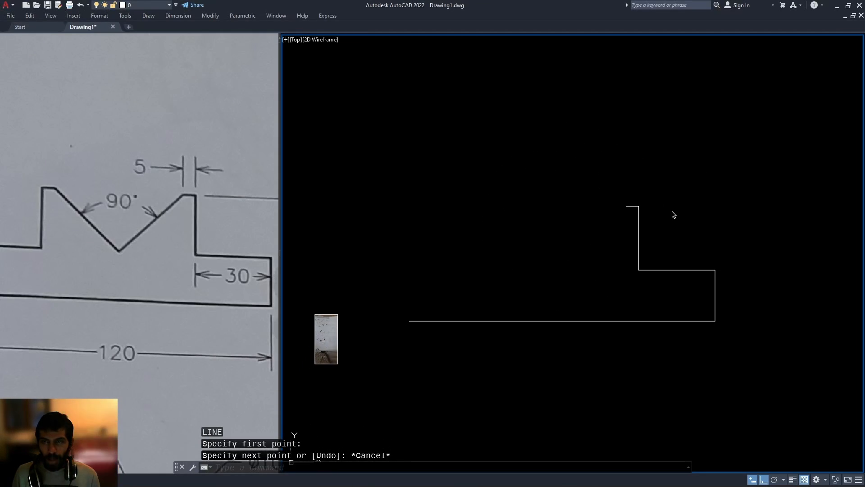
# Draw connected lines from the base line's left end, 20 units up and 30 units to the right
pyautogui.click(183, 247)
pyautogui.scroll(-2, 182, 247)
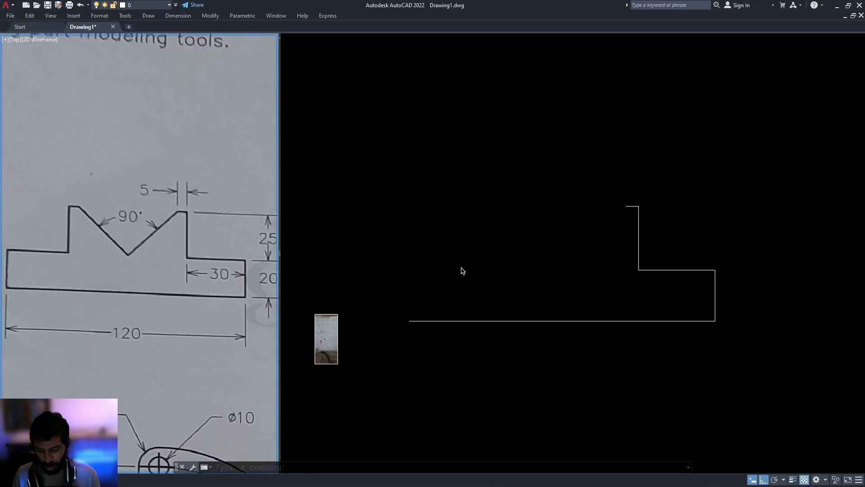
pyautogui.press('space')
pyautogui.click(407, 322)
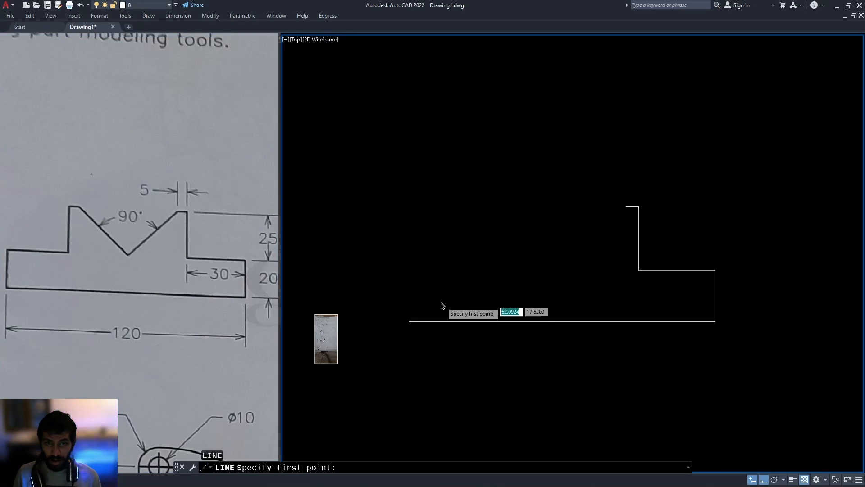
pyautogui.click(409, 321)
pyautogui.write('20')
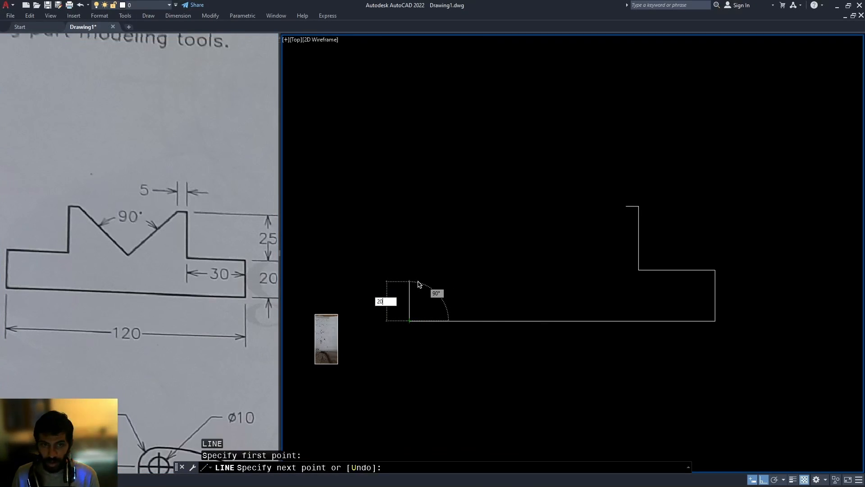
pyautogui.press('Return')
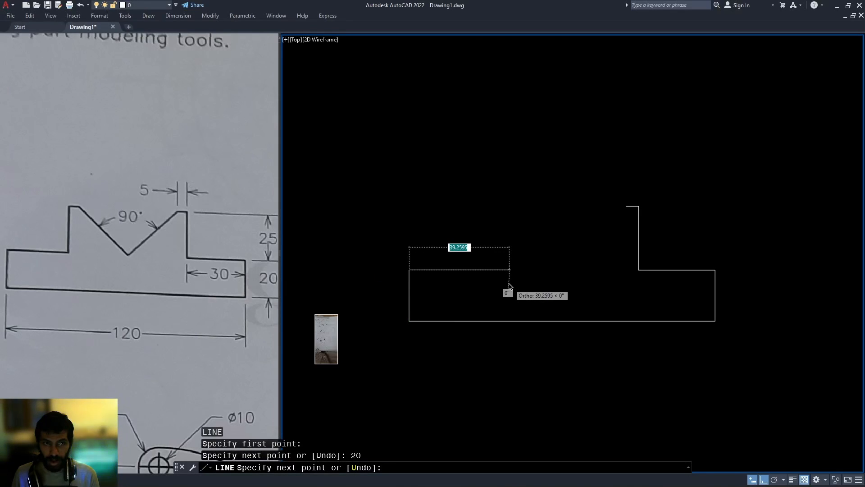
pyautogui.write('30')
pyautogui.press('Return')
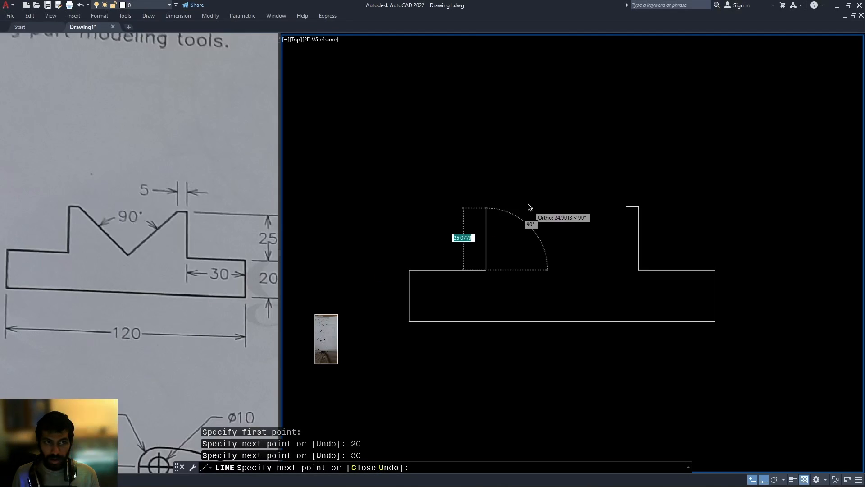
# Continue the left profile 25 units up and 5 units to the right, and end the line
pyautogui.write('25')
pyautogui.press('Return')
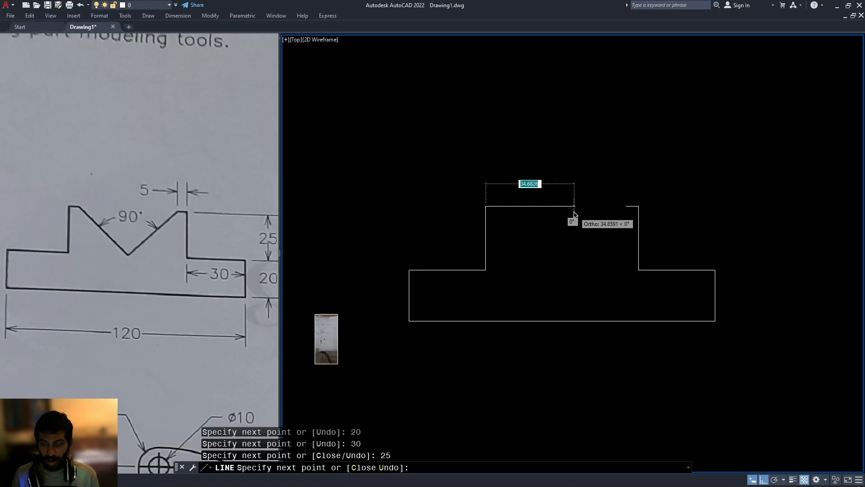
pyautogui.write('5')
pyautogui.press('Return')
pyautogui.moveTo(557, 256); pyautogui.dragTo(510, 263, button='middle')
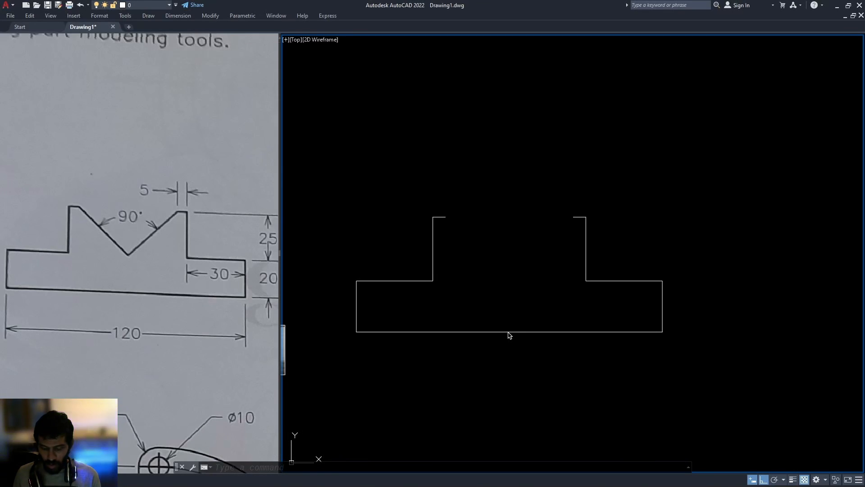
pyautogui.write('l')
pyautogui.press('Return')
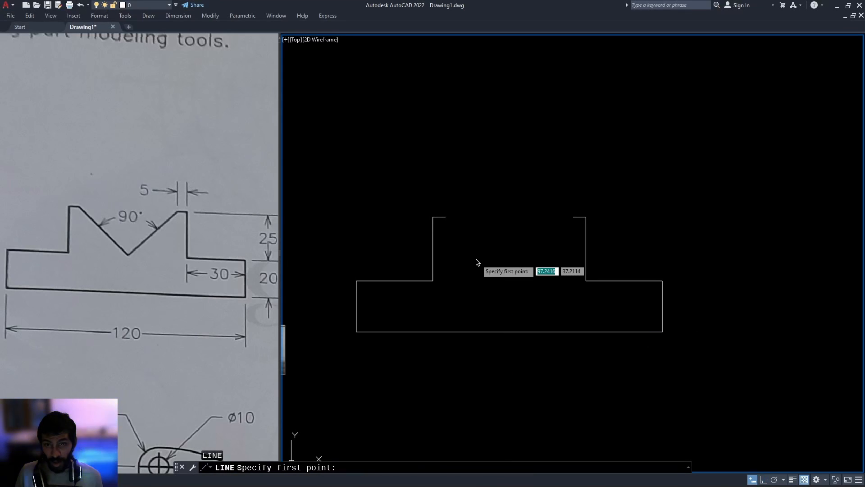
pyautogui.click(445, 218)
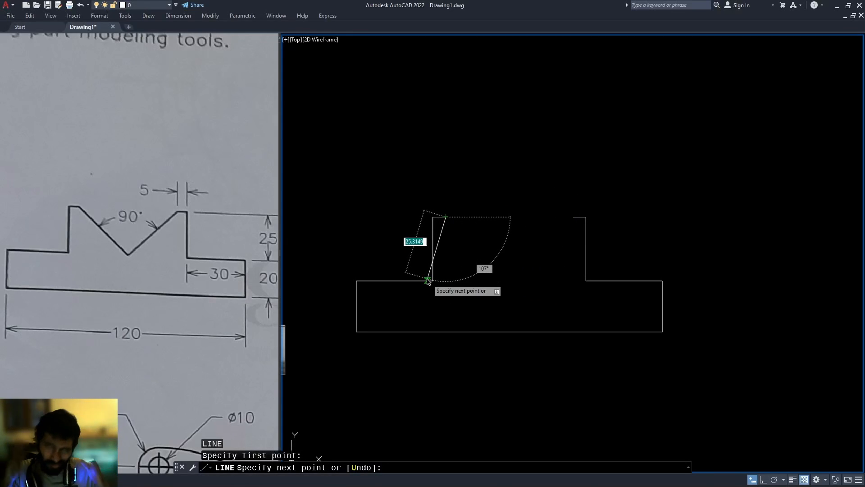
pyautogui.press('Escape')
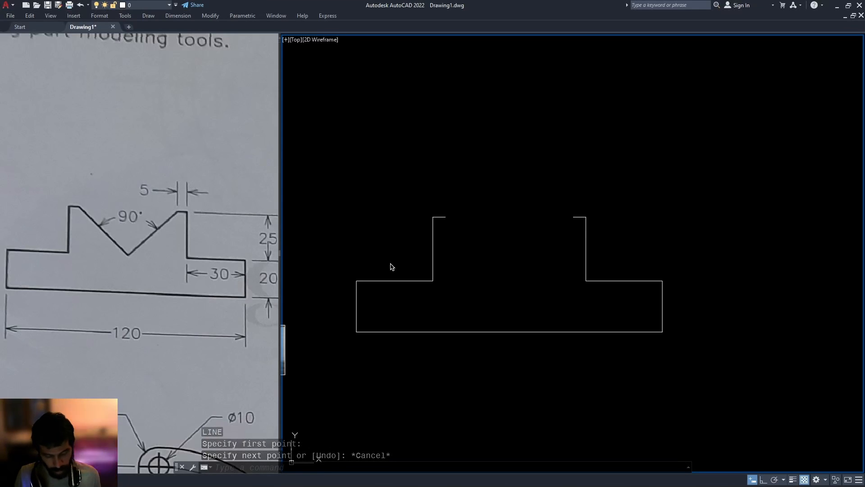
# Mark the guide lines A from the left step corner and B from the base through the notch vertex on the Snipping Tool capture, and minimize it
pyautogui.press('Return')
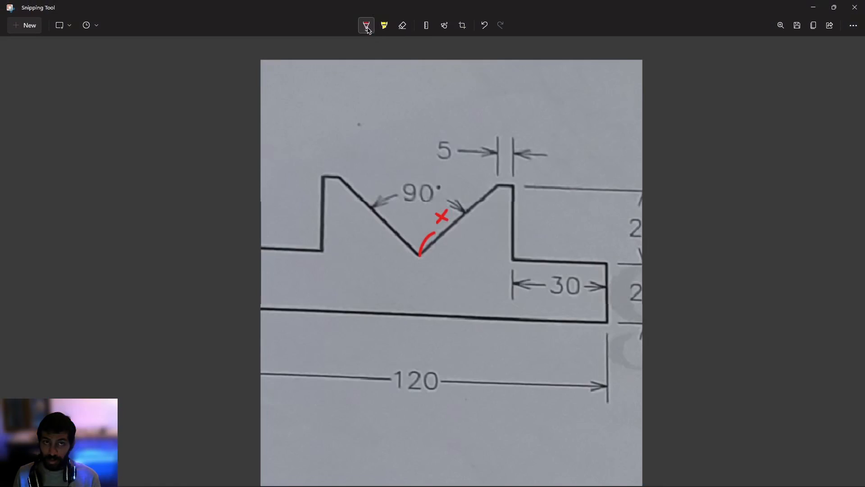
pyautogui.moveTo(318, 250); pyautogui.dragTo(379, 251)
pyautogui.moveTo(325, 249)
pyautogui.mouseDown()
pyautogui.moveTo(297, 232)
pyautogui.moveTo(293, 210)
pyautogui.moveTo(308, 225)
pyautogui.mouseUp()
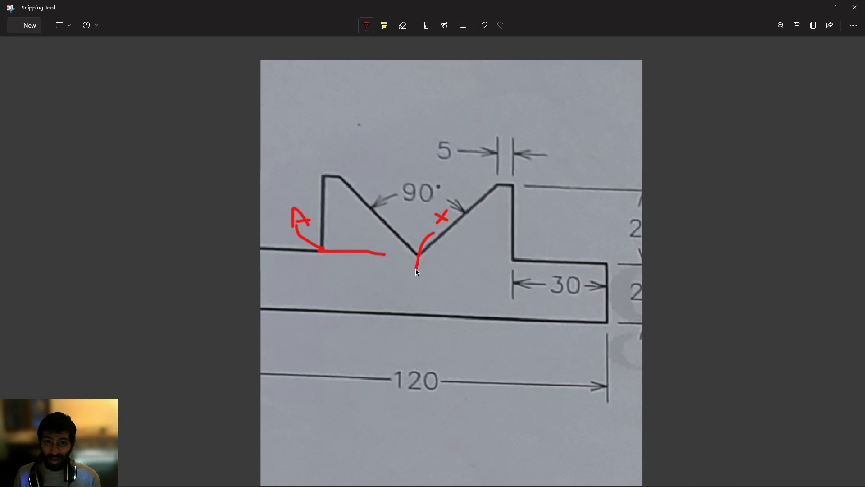
pyautogui.moveTo(418, 302); pyautogui.dragTo(411, 341)
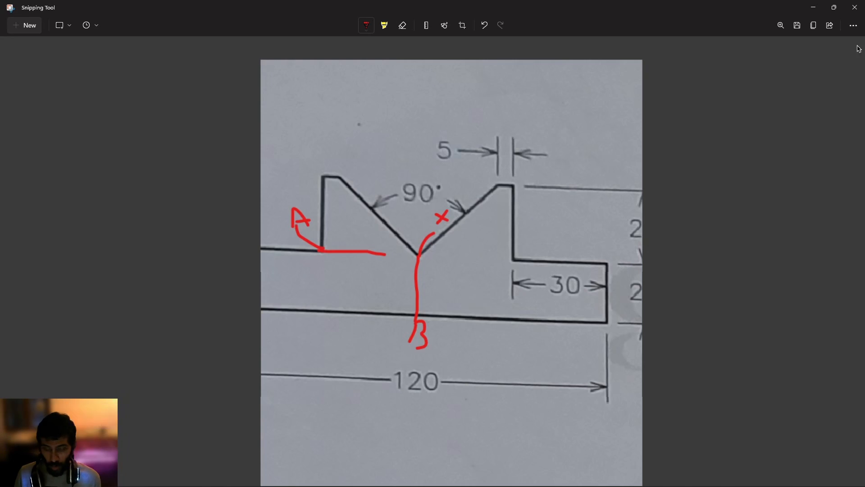
pyautogui.click(813, 7)
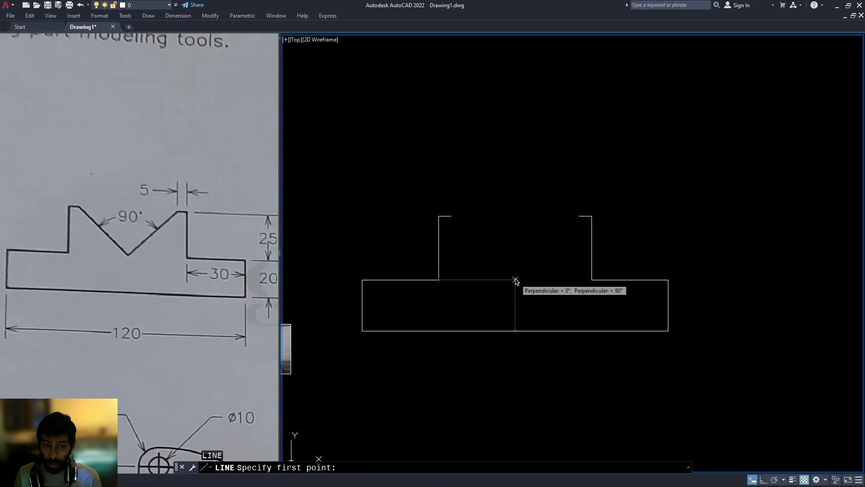
# Draw the V notch as two lines from the point above the base's midpoint, level with the step corners, to both 5-unit top edges
pyautogui.click(516, 280)
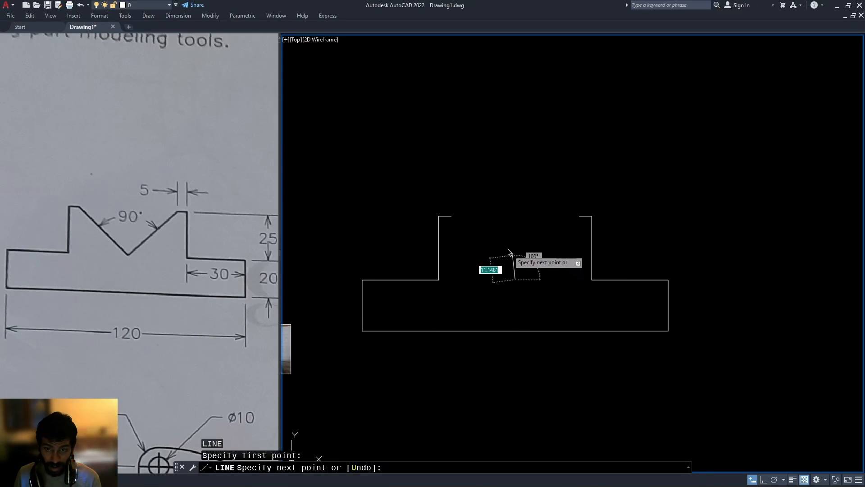
pyautogui.click(453, 217)
pyautogui.press('Escape')
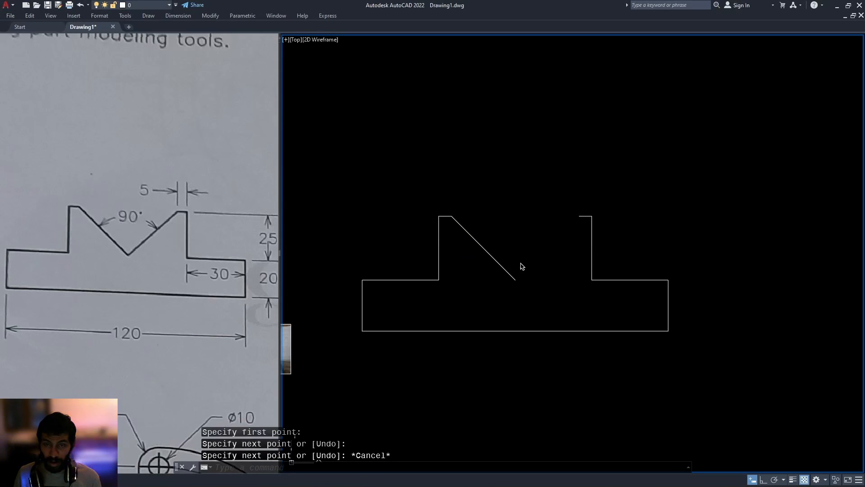
pyautogui.press('space')
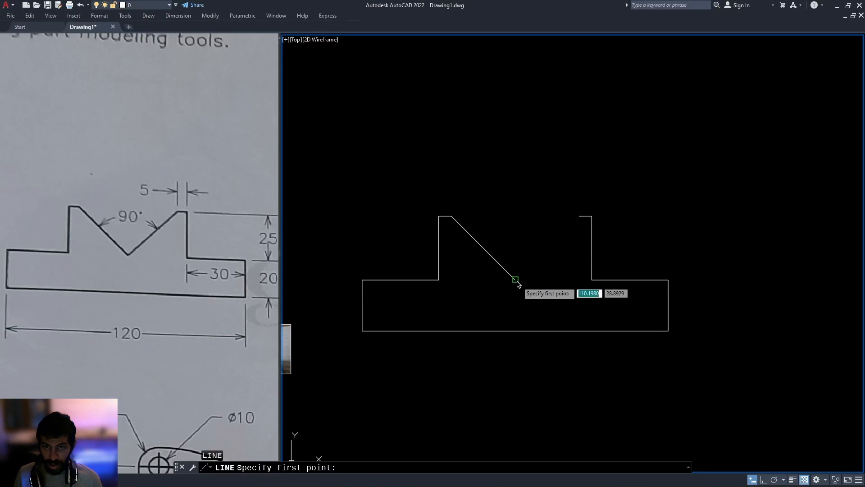
pyautogui.click(516, 280)
pyautogui.click(579, 216)
pyautogui.press('Escape')
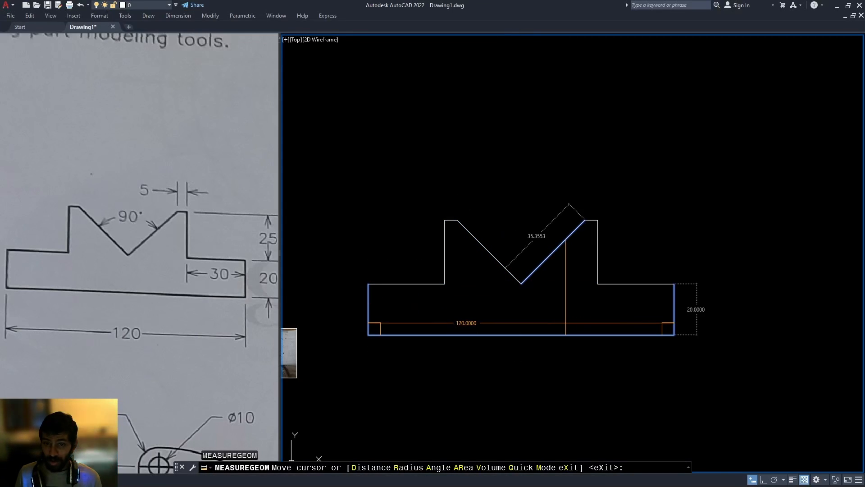
# Measure the finished profile's edges with the quick measuring tool and leave it
pyautogui.press('Escape')
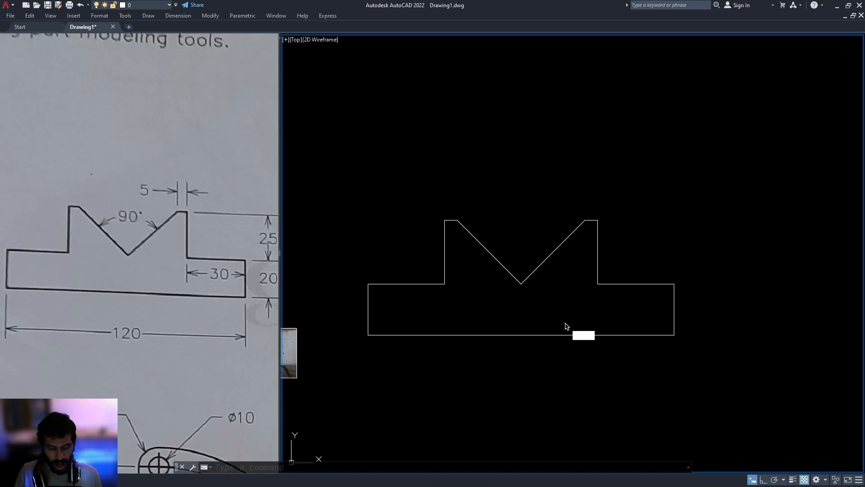
pyautogui.press('Return')
pyautogui.press('Escape')
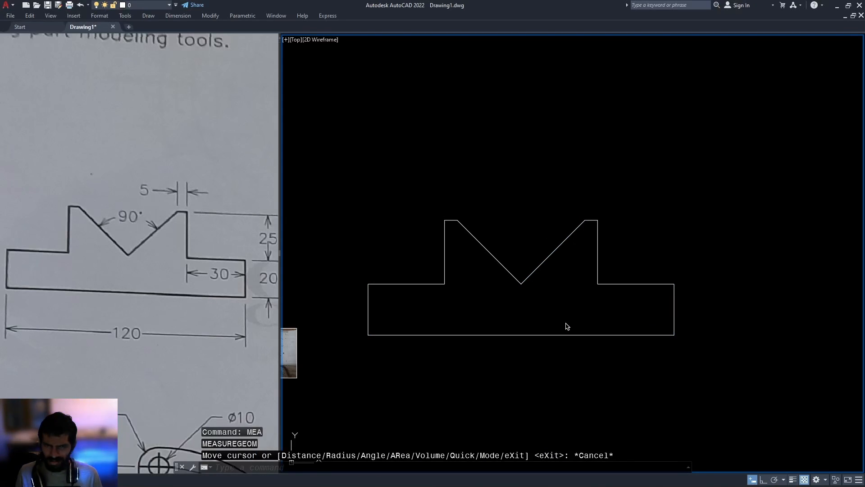
# Add a linear dimension to the block's base line and place it just below the base
pyautogui.write('dli')
pyautogui.press('Return')
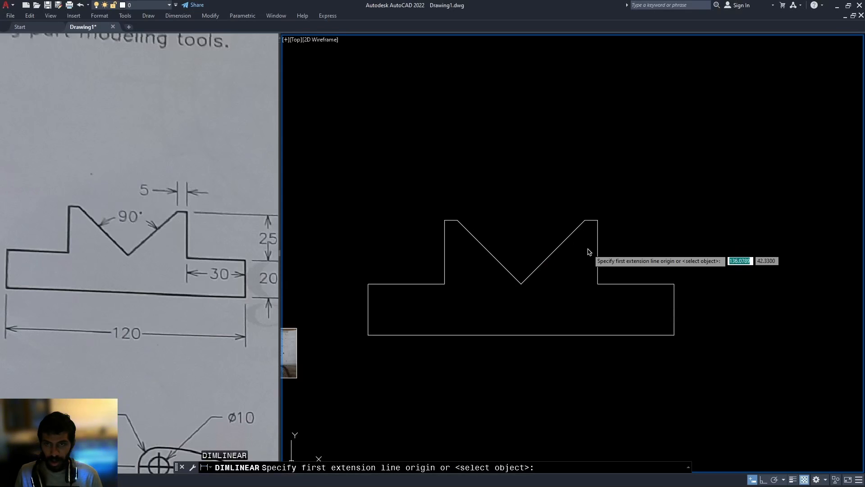
pyautogui.moveTo(498, 361); pyautogui.dragTo(504, 325, button='middle')
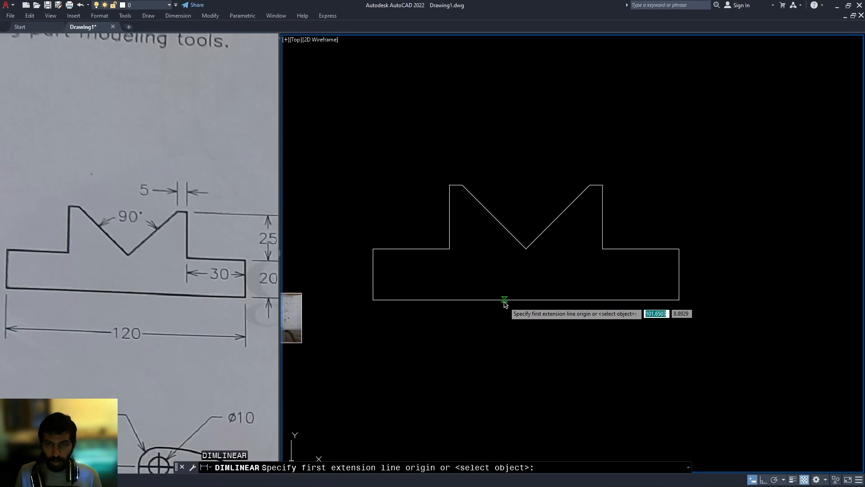
pyautogui.press('Return')
pyautogui.click(503, 300)
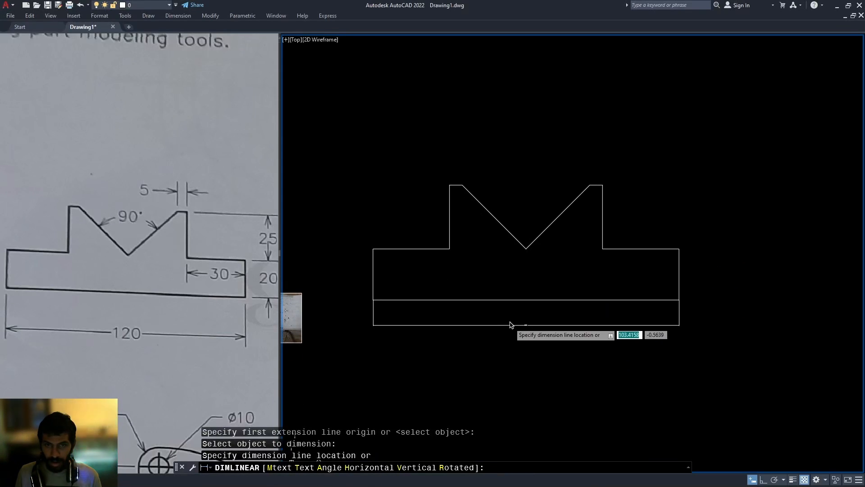
pyautogui.click(514, 318)
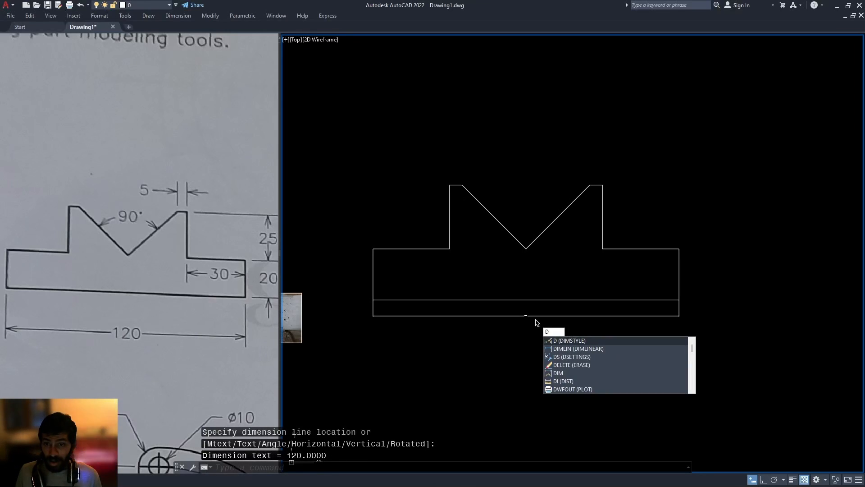
# Set the overall scale of the Standard dimension style to 10 and close the style manager
pyautogui.press('Return')
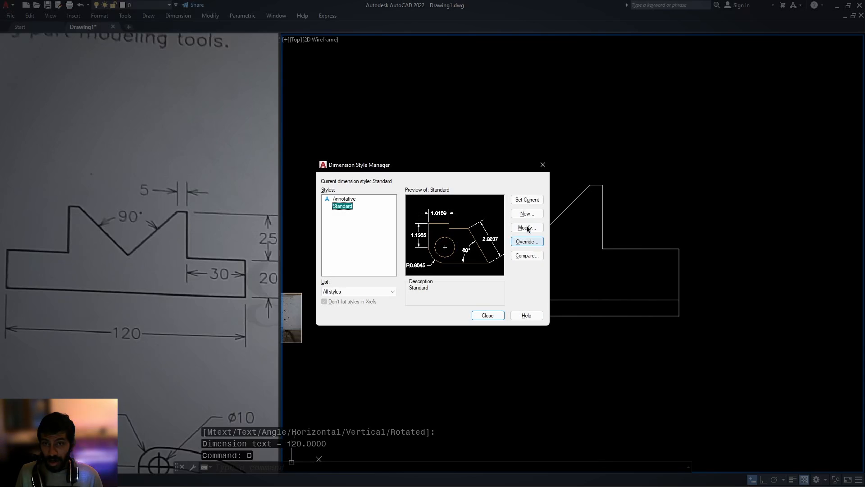
pyautogui.click(526, 227)
pyautogui.click(391, 117)
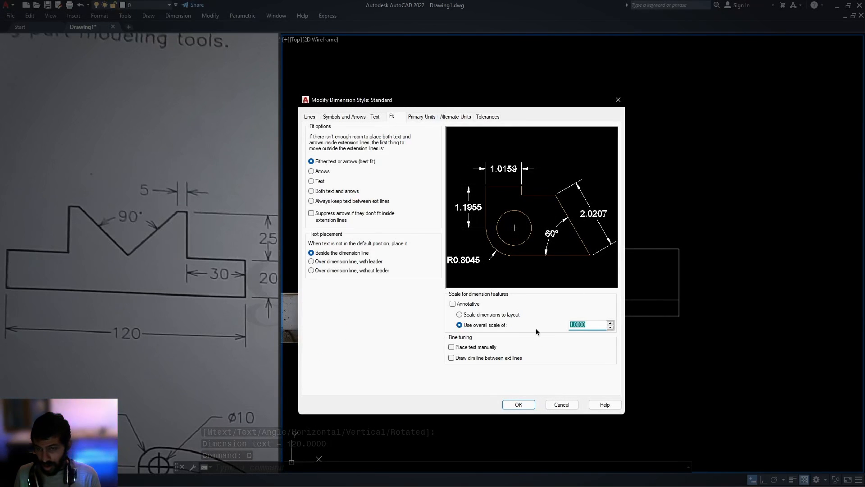
pyautogui.click(521, 405)
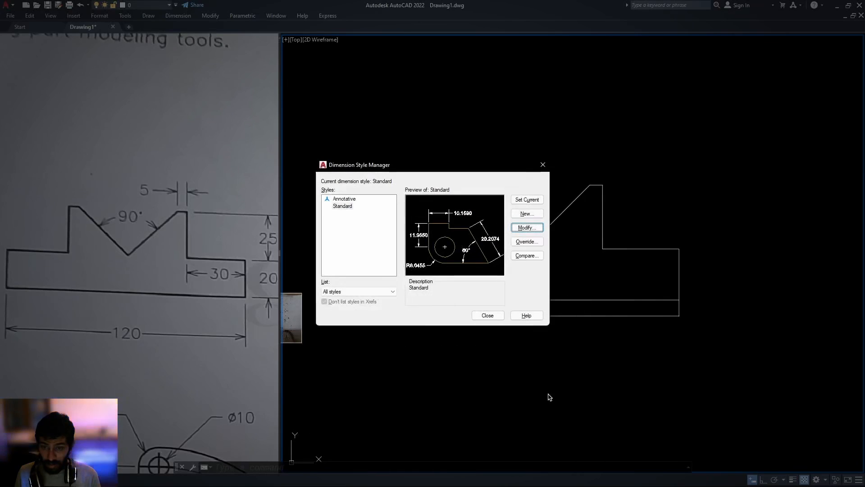
pyautogui.click(497, 314)
pyautogui.moveTo(550, 327); pyautogui.dragTo(560, 340, button='middle')
pyautogui.moveTo(537, 334); pyautogui.dragTo(545, 327, button='middle')
# Set the linear dimension precision of the Standard dimension style to 0 and close the style manager
pyautogui.write('D')
pyautogui.press('Return')
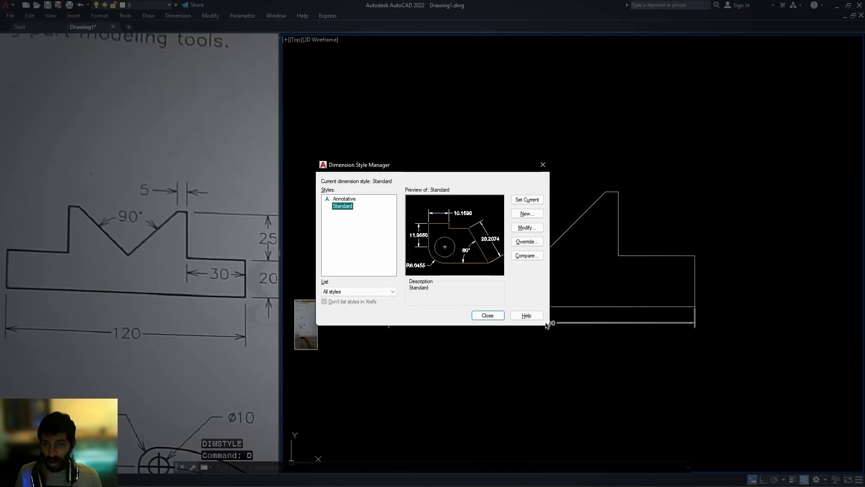
pyautogui.click(523, 228)
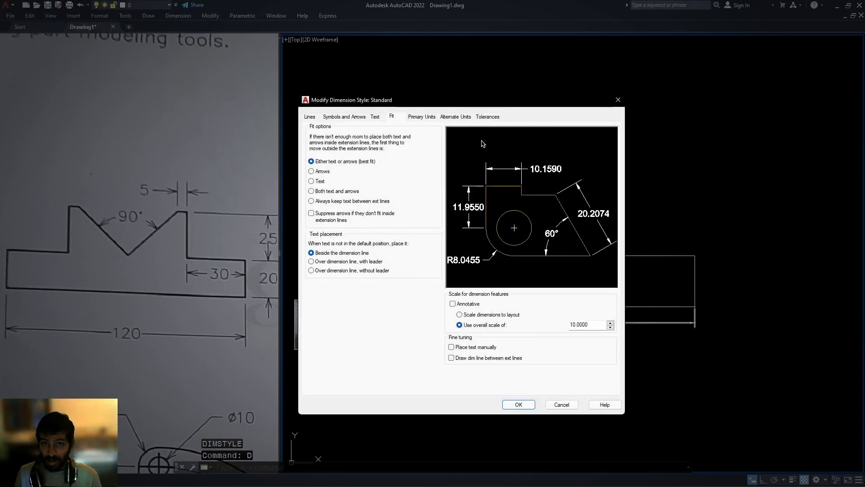
pyautogui.click(421, 117)
pyautogui.click(402, 149)
pyautogui.click(388, 157)
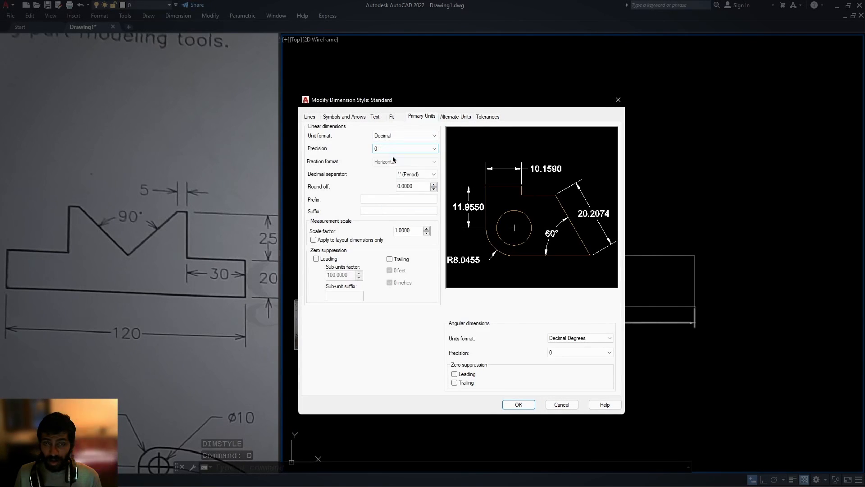
pyautogui.click(519, 404)
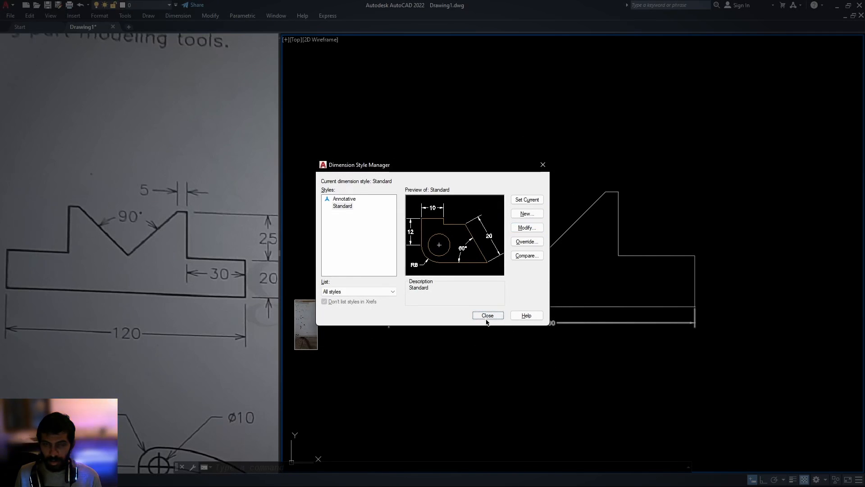
pyautogui.click(487, 315)
# Add an angular dimension between the two sloped lines of the V notch and place it inside the notch
pyautogui.moveTo(506, 329); pyautogui.dragTo(525, 348, button='middle')
pyautogui.moveTo(327, 291)
pyautogui.mouseDown(button='middle')
pyautogui.moveTo(332, 286)
pyautogui.moveTo(287, 289)
pyautogui.mouseUp(button='middle')
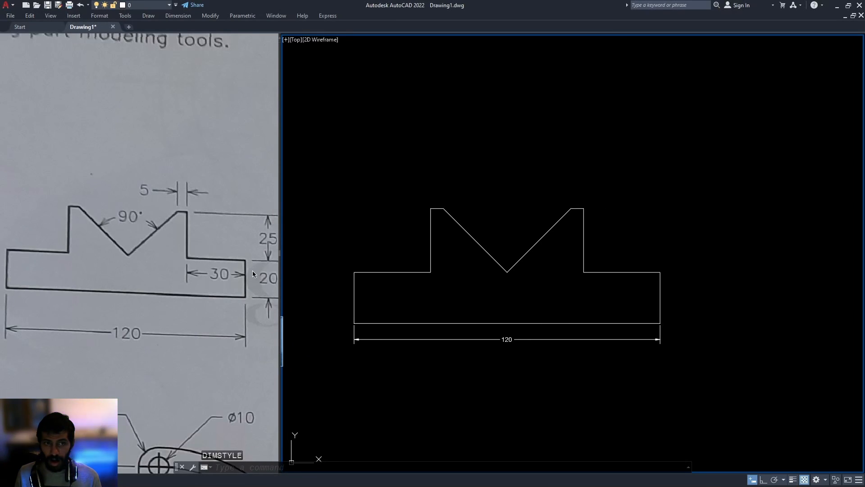
pyautogui.click(471, 331)
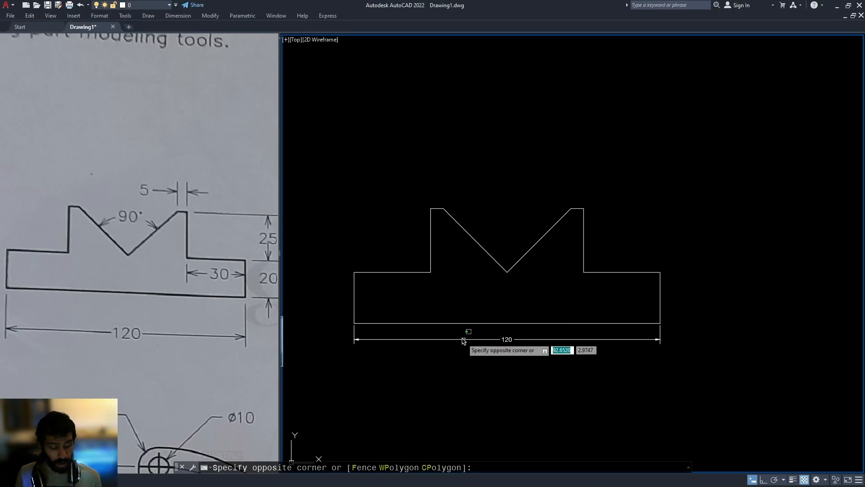
pyautogui.press('Escape')
pyautogui.write('dan')
pyautogui.press('Return')
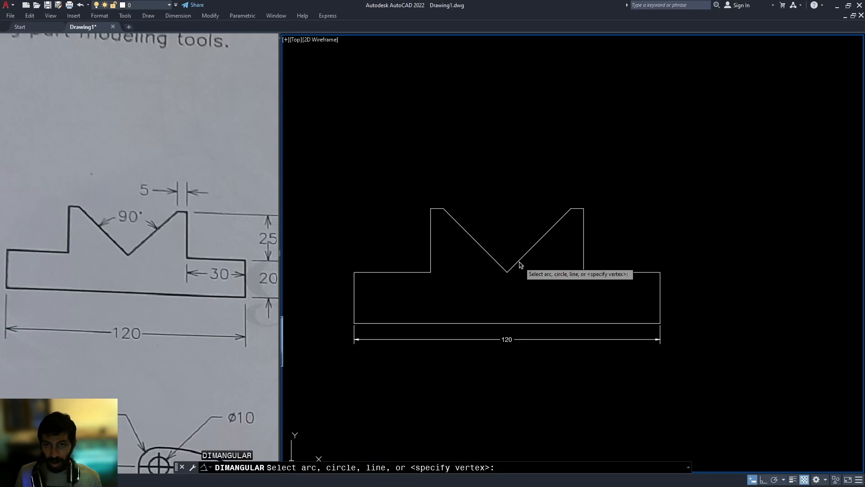
pyautogui.click(518, 261)
pyautogui.click(497, 262)
pyautogui.click(507, 246)
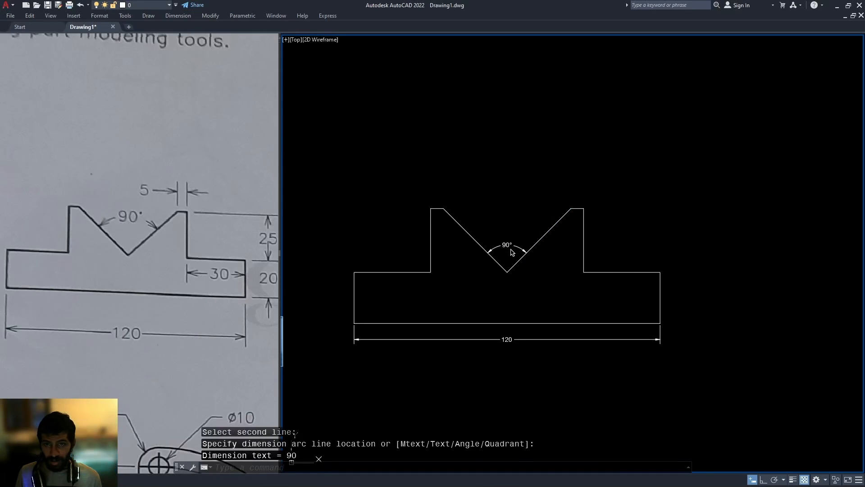
# Erase the whole block profile together with its dimensions, keeping the attached exercise photo
pyautogui.scroll(1, 508, 255)
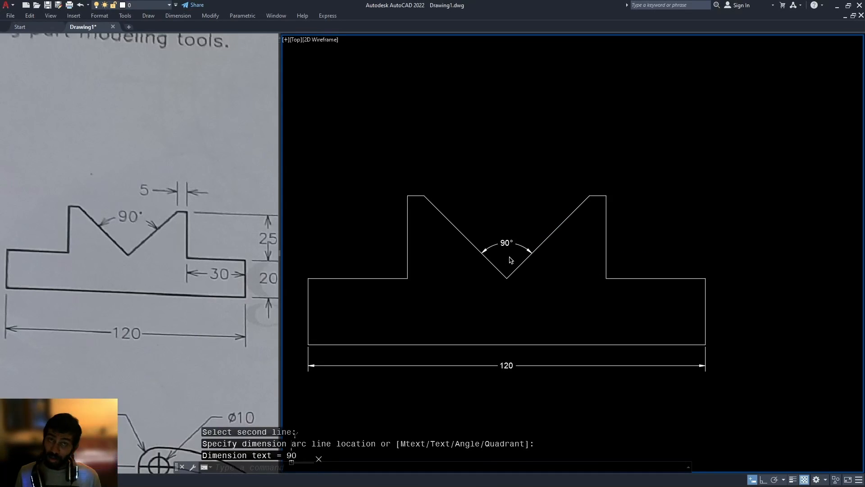
pyautogui.scroll(-3, 541, 277)
pyautogui.press('Escape')
pyautogui.click(634, 214)
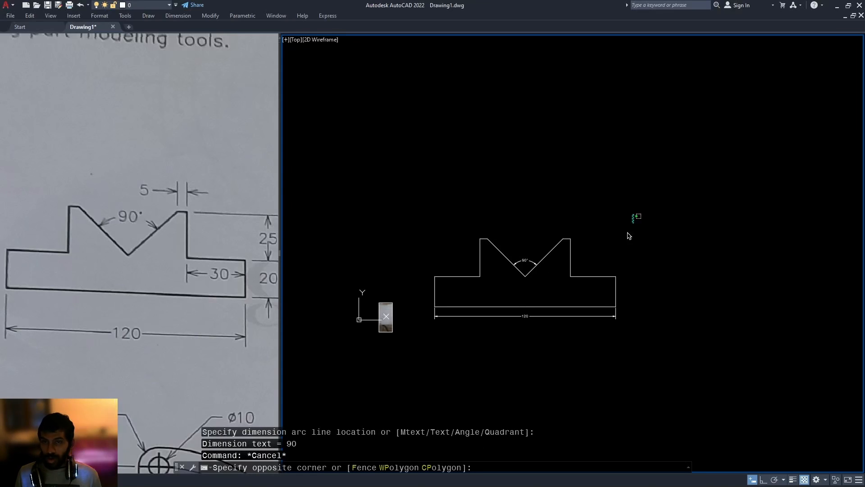
pyautogui.click(413, 337)
pyautogui.press('Delete')
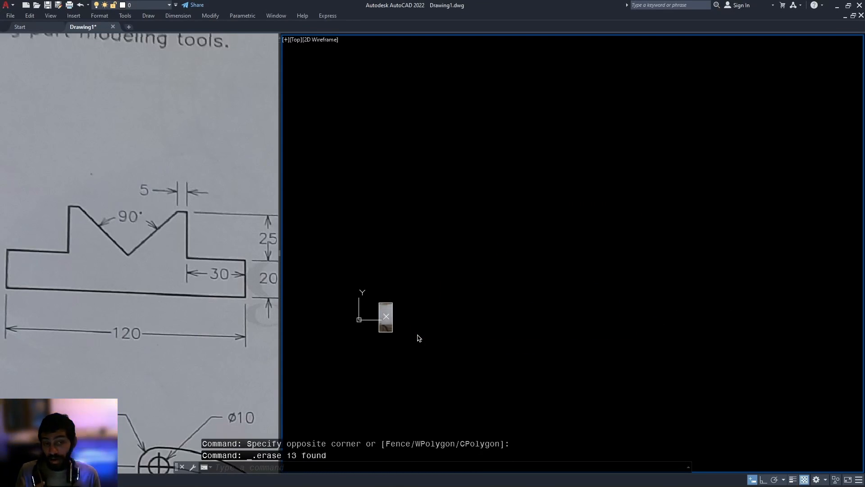
# Reframe the exercise photo in the reference viewport to examine the V-notched block with all its dimensions
pyautogui.click(255, 282)
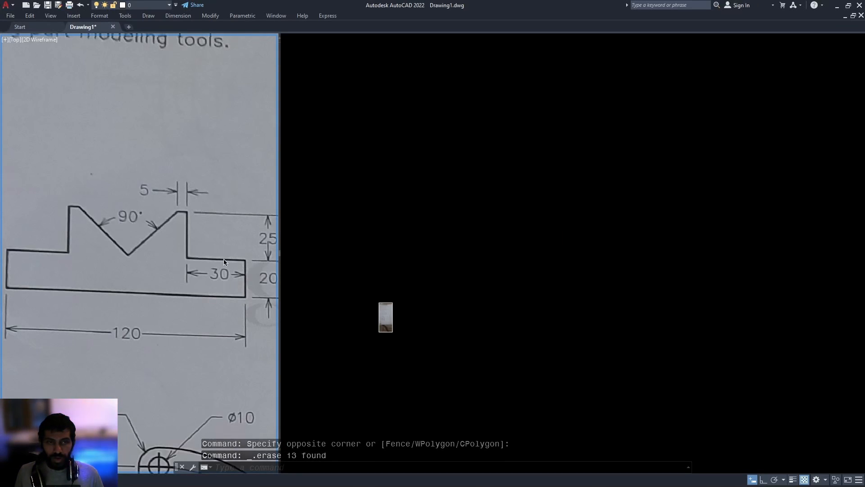
pyautogui.moveTo(211, 260); pyautogui.dragTo(7, 247, button='middle')
pyautogui.moveTo(163, 267)
pyautogui.mouseDown(button='middle')
pyautogui.moveTo(82, 276)
pyautogui.moveTo(178, 259)
pyautogui.moveTo(128, 285)
pyautogui.moveTo(278, 299)
pyautogui.moveTo(404, 271)
pyautogui.mouseUp(button='middle')
pyautogui.scroll(-2, 132, 270)
pyautogui.moveTo(248, 253); pyautogui.dragTo(204, 247, button='middle')
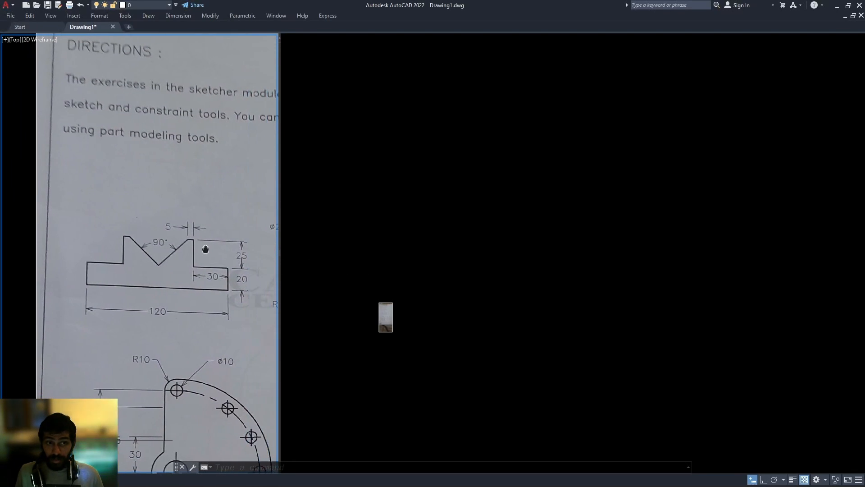
pyautogui.scroll(1, 177, 264)
pyautogui.click(456, 302)
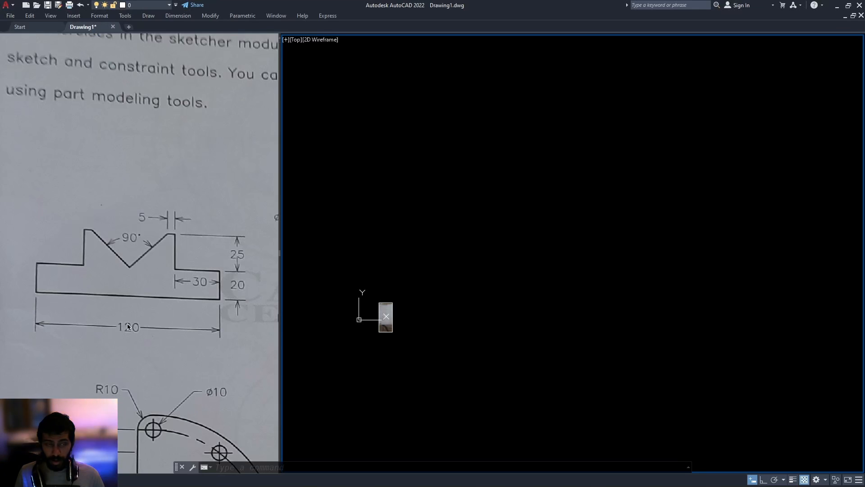
pyautogui.click(469, 252)
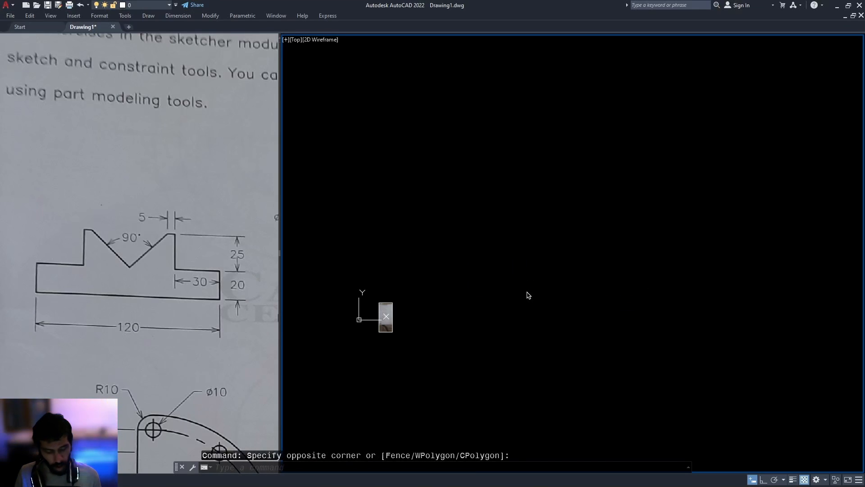
# With Ortho on, start a line chain for half the block: 60 units left along the base and 20 up
pyautogui.press('Escape')
pyautogui.write('l')
pyautogui.press('Return')
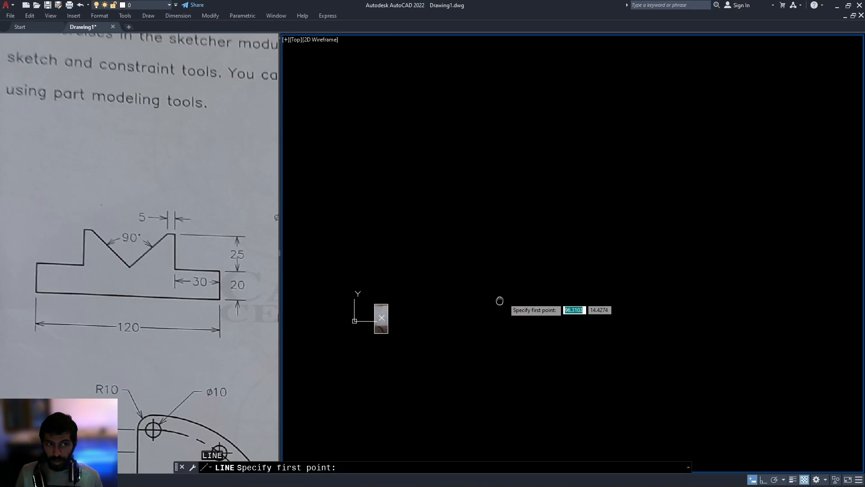
pyautogui.click(570, 322)
pyautogui.press('F8')
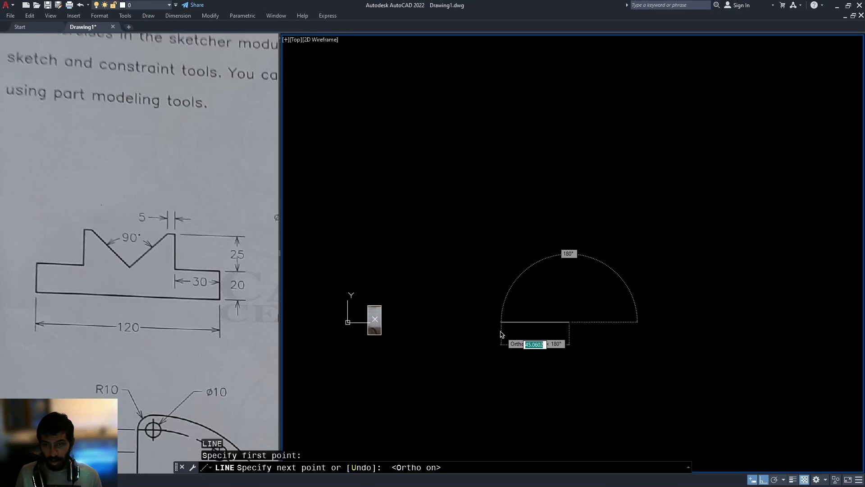
pyautogui.write('60')
pyautogui.press('Return')
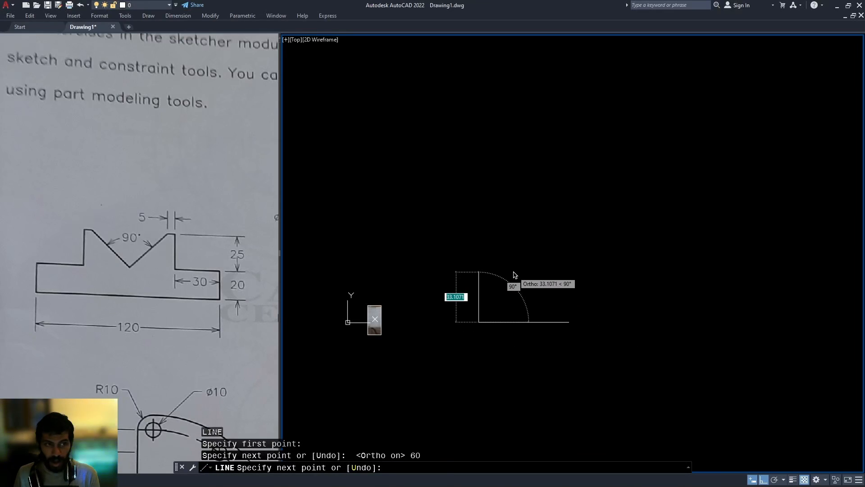
pyautogui.write('20')
pyautogui.press('Return')
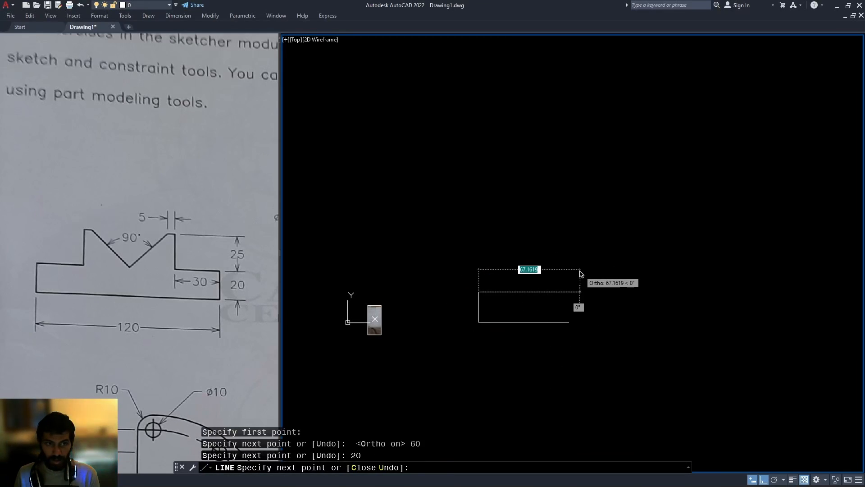
# Continue the half profile with lines 30 units right, 25 up and 5 right, and end the chain
pyautogui.write('30')
pyautogui.press('Return')
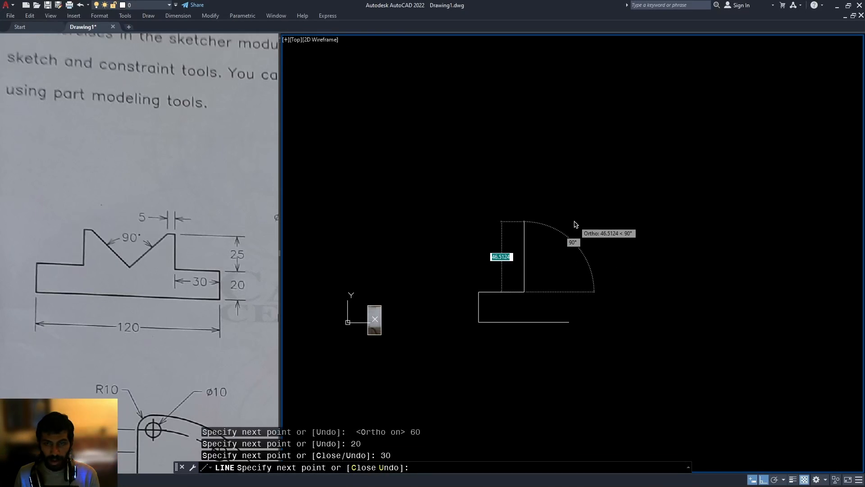
pyautogui.write('25')
pyautogui.press('Return')
pyautogui.write('5')
pyautogui.press('Return')
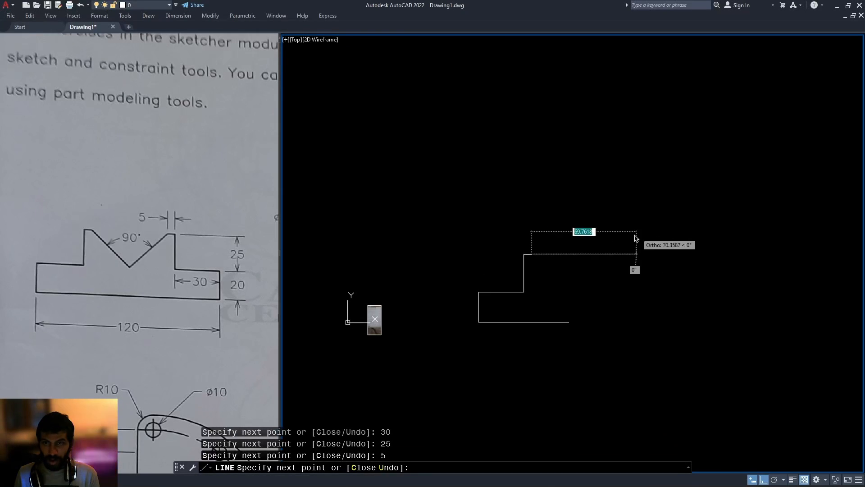
pyautogui.press('Return')
# Mirror the half profile about a vertical line through the base's free end, keeping the source objects
pyautogui.moveTo(600, 272); pyautogui.dragTo(559, 254, button='middle')
pyautogui.click(569, 203)
pyautogui.click(391, 360)
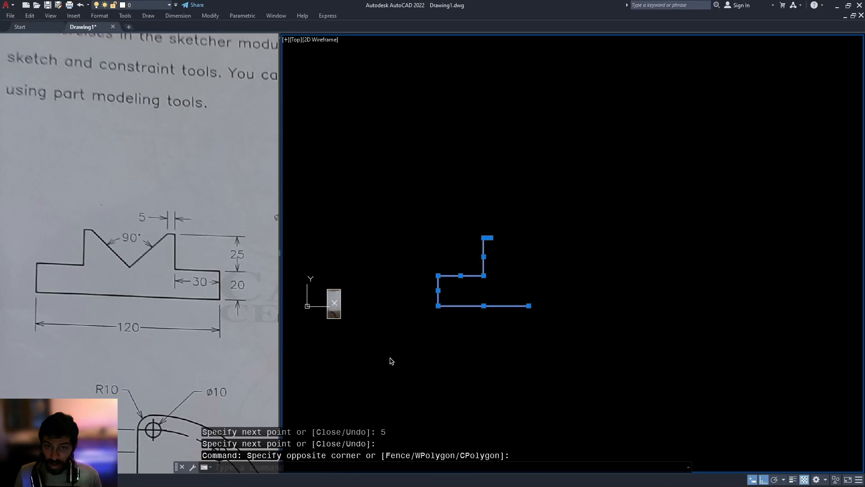
pyautogui.write('mi')
pyautogui.press('Return')
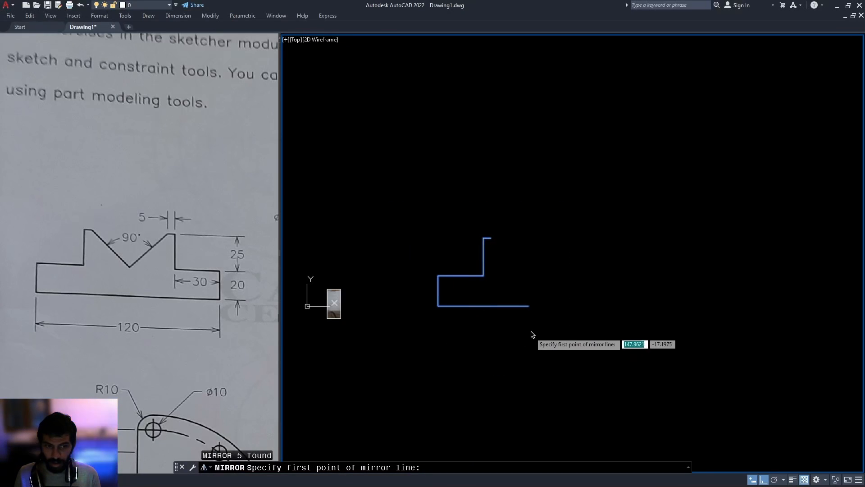
pyautogui.click(529, 305)
pyautogui.click(533, 257)
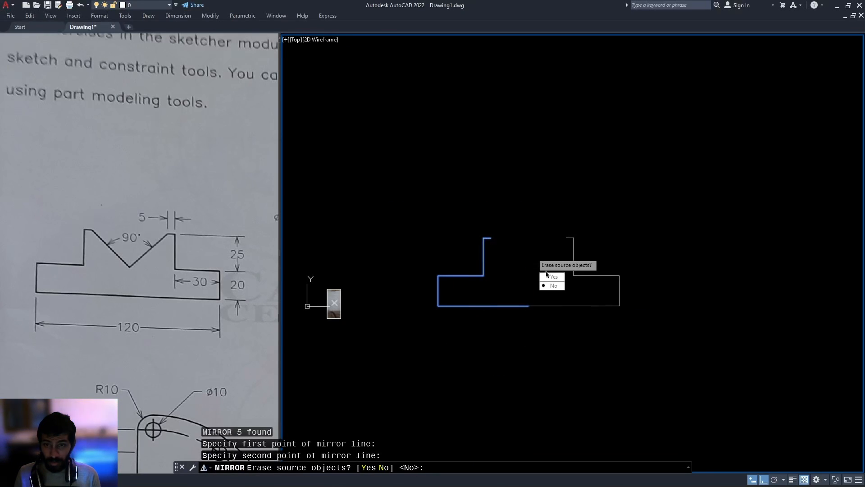
pyautogui.click(555, 289)
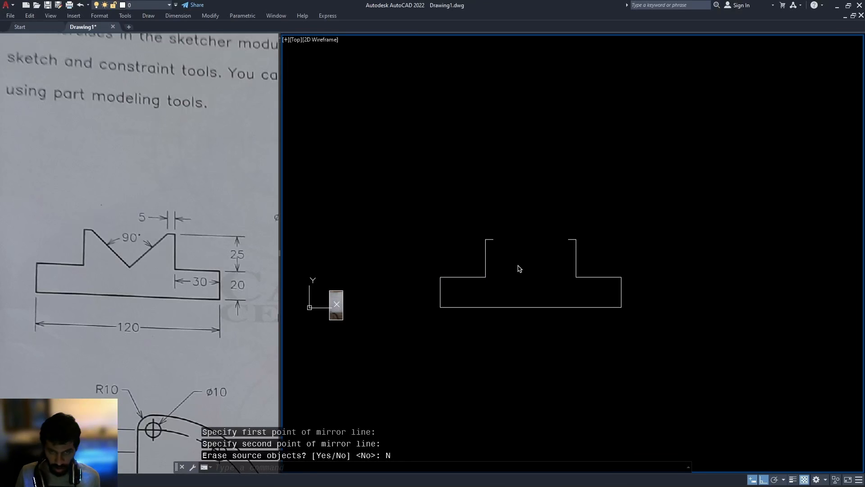
# With Ortho off, draw a closed triangle from above the base's midpoint at step-corner level to the inner ends of both 5-unit top edges
pyautogui.write('l')
pyautogui.press('Return')
pyautogui.scroll(4, 523, 293)
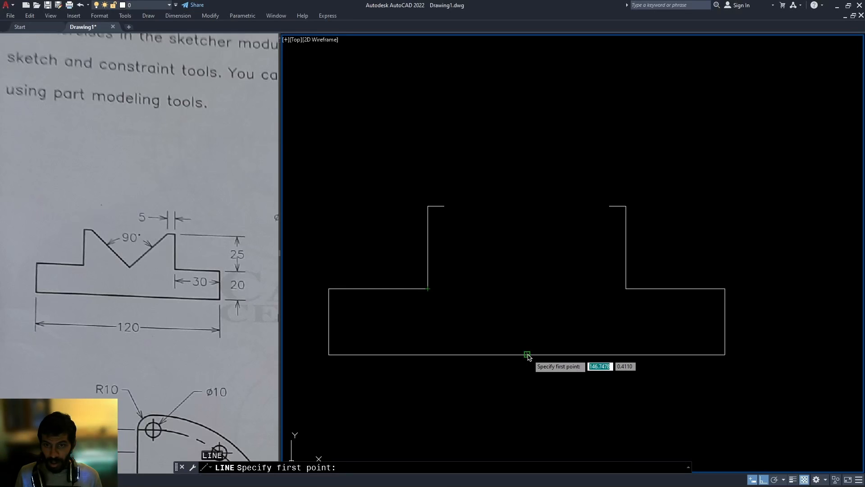
pyautogui.click(527, 290)
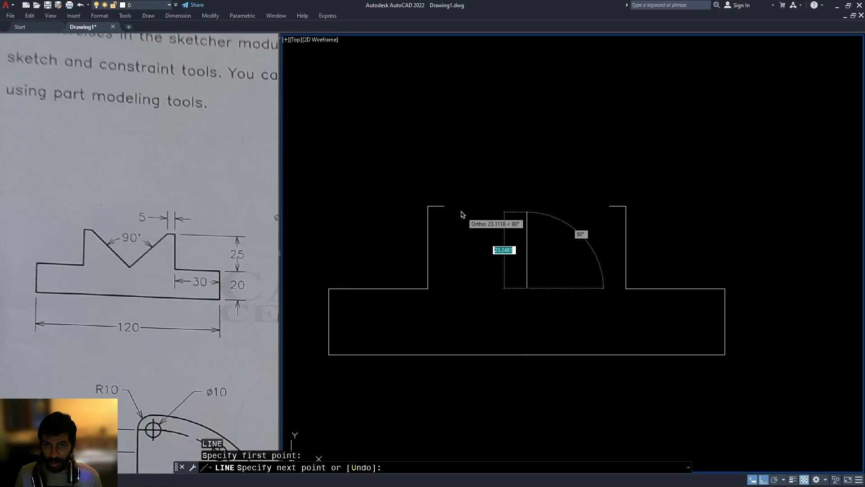
pyautogui.press('F8')
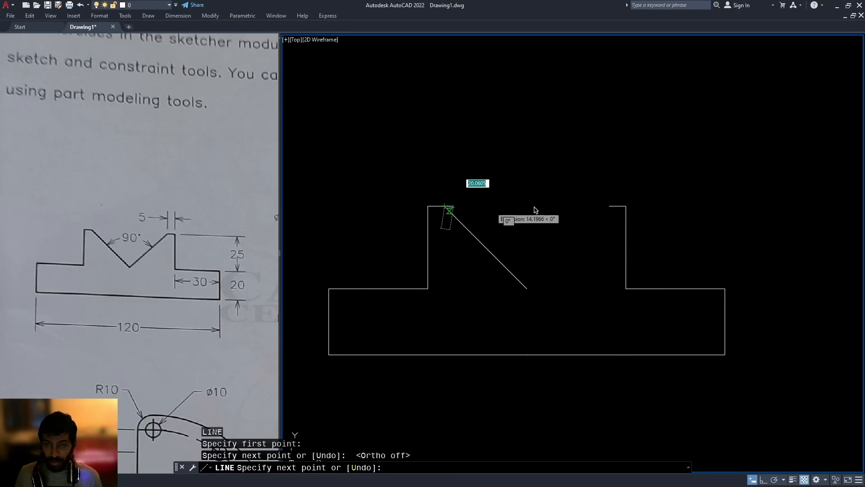
pyautogui.click(445, 206)
pyautogui.click(609, 205)
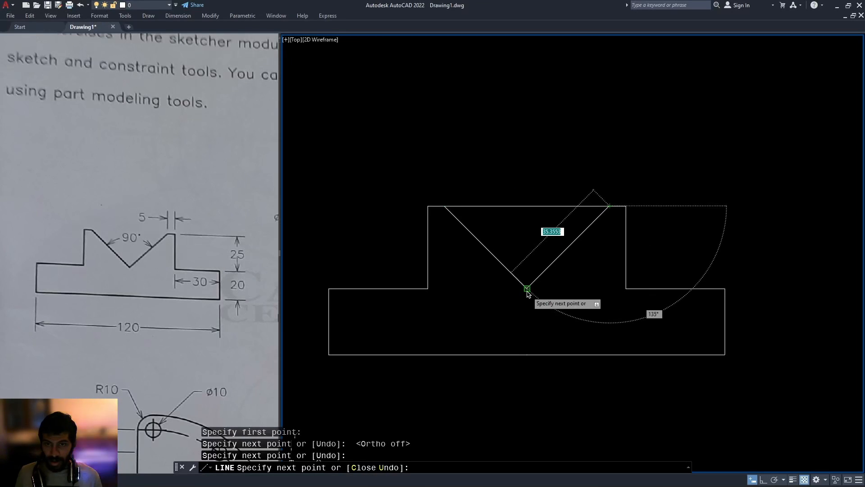
pyautogui.click(526, 289)
pyautogui.press('Escape')
# Trim away the horizontal line spanning the top of the V notch
pyautogui.moveTo(555, 253); pyautogui.dragTo(547, 259, button='middle')
pyautogui.write('tr')
pyautogui.moveTo(533, 190); pyautogui.dragTo(508, 232)
pyautogui.press('Escape')
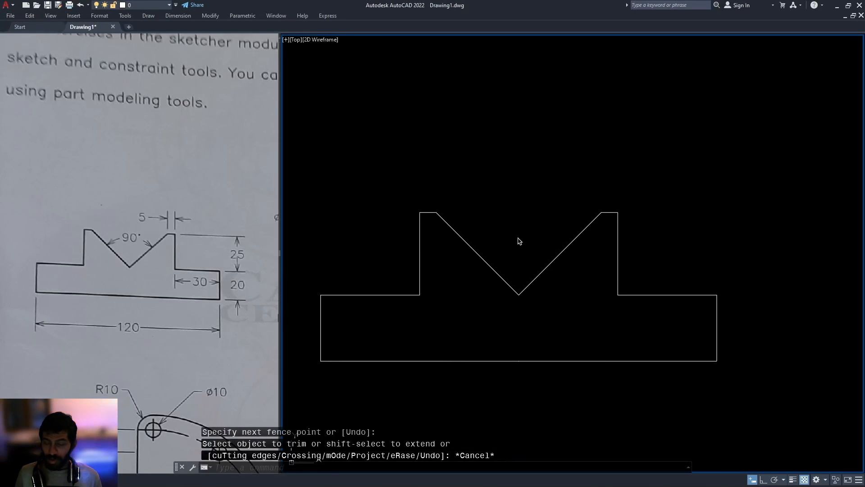
pyautogui.scroll(-2, 520, 241)
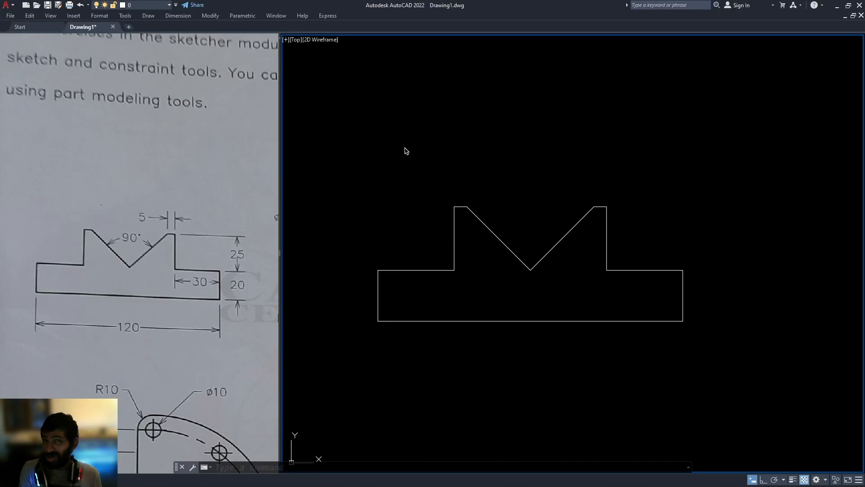
# Bring the exercise photo's R40 bracket figure into view as reference and move to an empty area of the drawing
pyautogui.moveTo(218, 240)
pyautogui.mouseDown(button='middle')
pyautogui.moveTo(187, 249)
pyautogui.moveTo(226, 242)
pyautogui.moveTo(159, 263)
pyautogui.moveTo(18, 265)
pyautogui.mouseUp(button='middle')
pyautogui.click(197, 252)
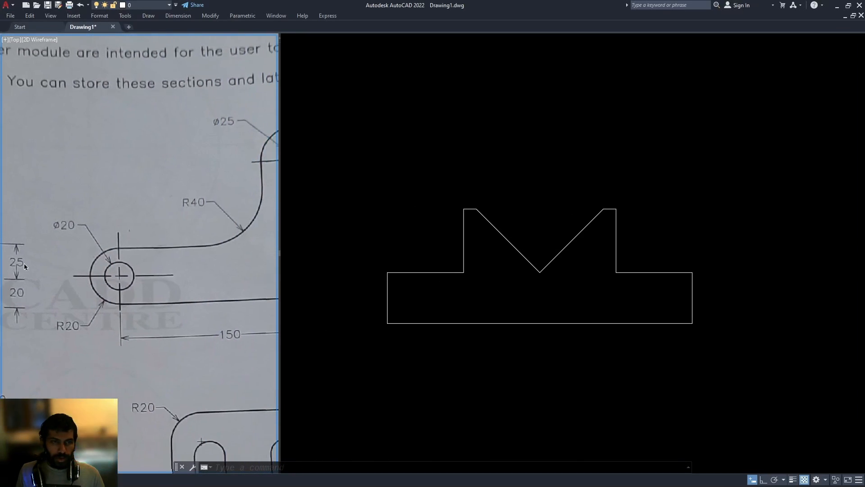
pyautogui.moveTo(172, 271); pyautogui.dragTo(106, 276, button='middle')
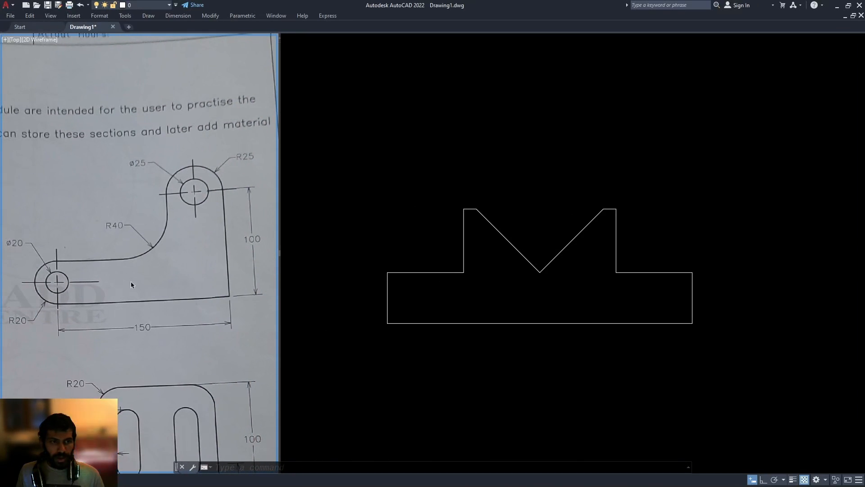
pyautogui.click(573, 281)
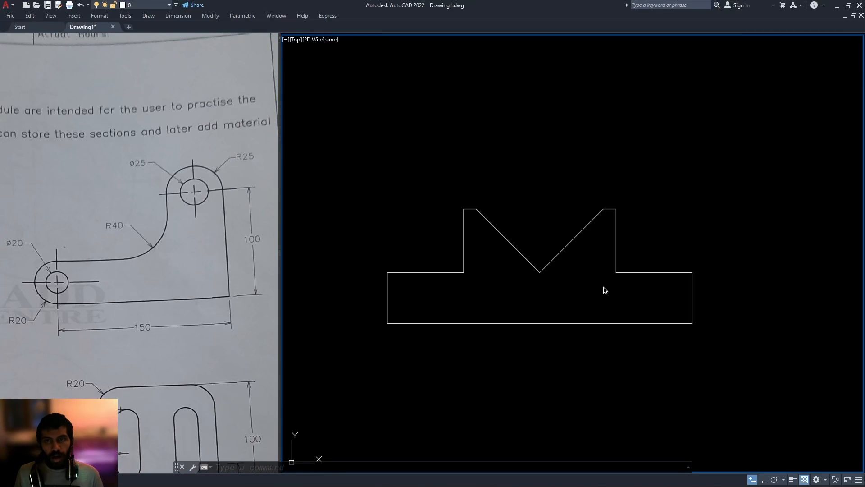
pyautogui.moveTo(709, 244); pyautogui.dragTo(288, 342, button='middle')
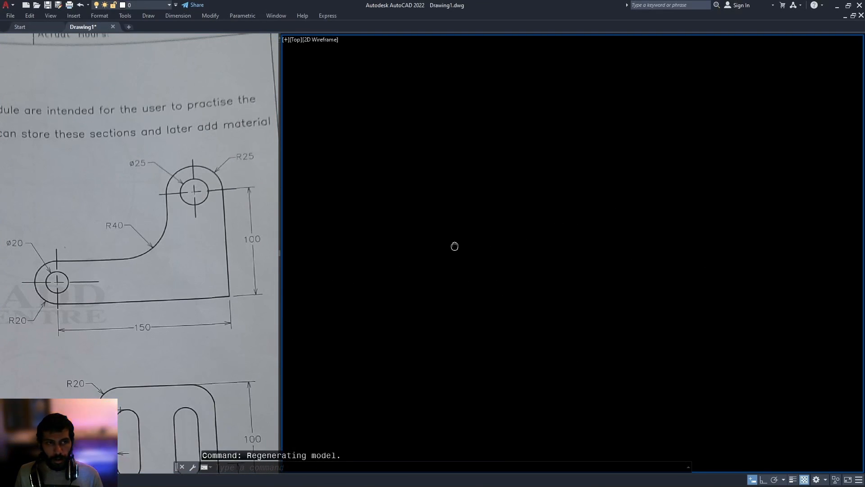
# With Ortho on, draw a 100-unit vertical line downward in the empty drawing area as the bracket's straight outer edge
pyautogui.click(135, 281)
pyautogui.scroll(-1, 129, 279)
pyautogui.scroll(1, 137, 275)
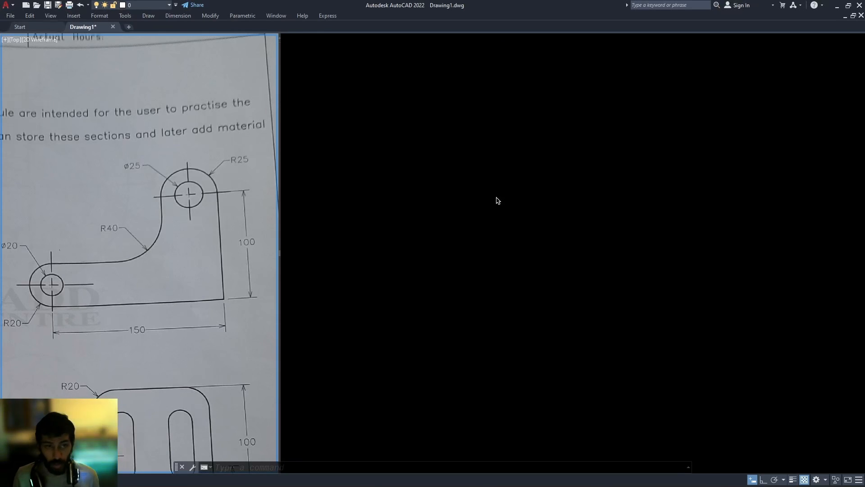
pyautogui.moveTo(566, 215); pyautogui.dragTo(560, 216, button='middle')
pyautogui.click(596, 168)
pyautogui.write('l')
pyautogui.press('space')
pyautogui.click(602, 185)
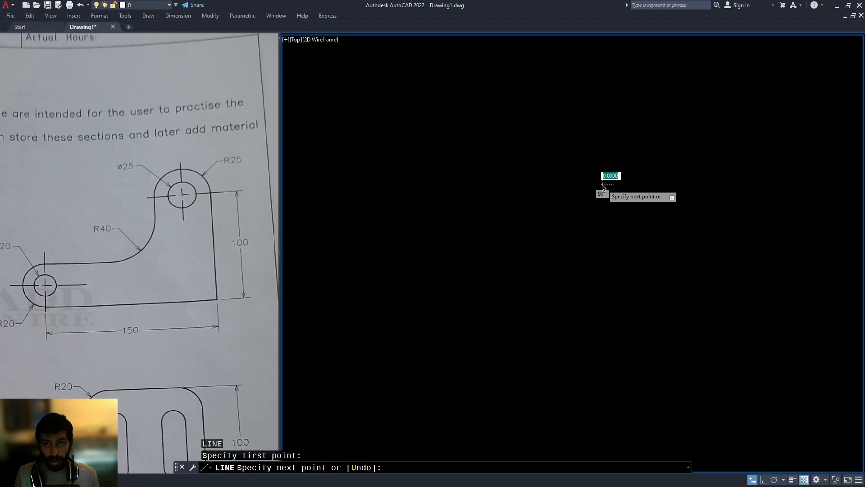
pyautogui.press('F8')
pyautogui.write('100')
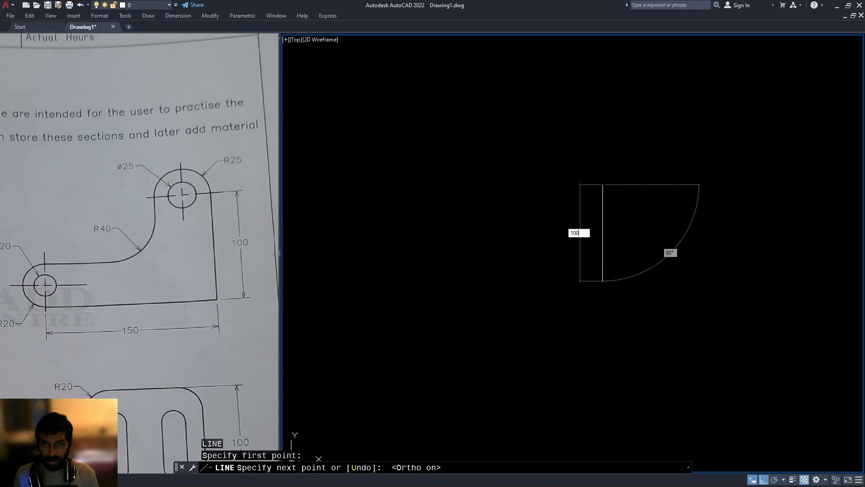
pyautogui.press('Return')
# Continue with a 100-unit horizontal line to the left from the vertical edge's lower end and finish the line
pyautogui.moveTo(447, 351); pyautogui.dragTo(533, 243, button='middle')
pyautogui.write('100')
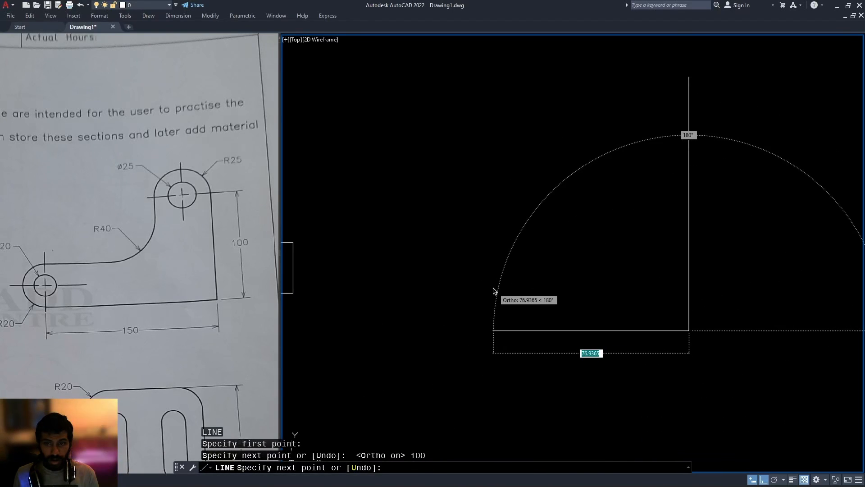
pyautogui.press('Return')
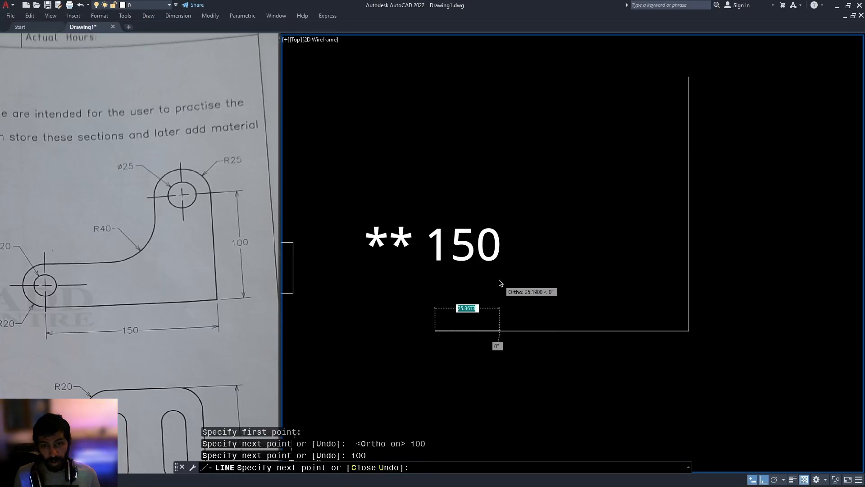
pyautogui.press('Escape')
pyautogui.moveTo(501, 282); pyautogui.dragTo(501, 282, button='middle')
# Widen the reference viewport and centre the whole R40 bracket figure in it
pyautogui.click(42, 248)
pyautogui.moveTo(54, 270); pyautogui.dragTo(99, 267, button='middle')
pyautogui.scroll(1, 56, 315)
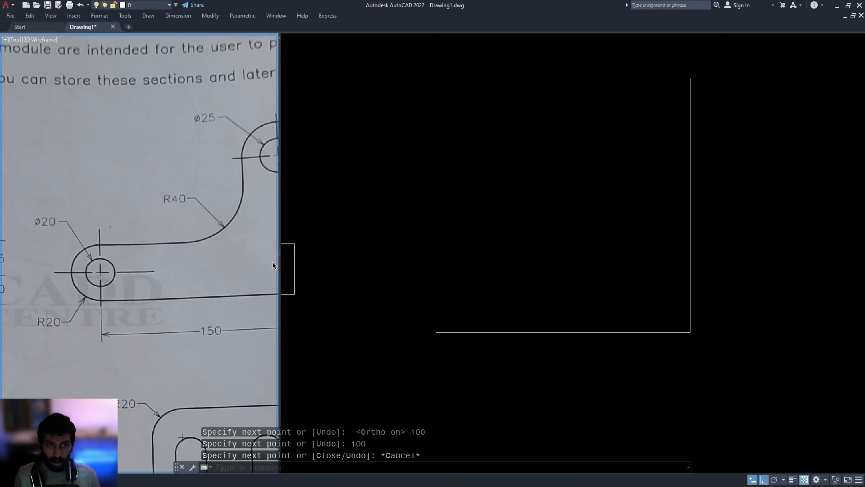
pyautogui.moveTo(280, 256); pyautogui.dragTo(371, 255)
pyautogui.moveTo(340, 249); pyautogui.dragTo(255, 264, button='middle')
pyautogui.press('Escape')
pyautogui.press('Escape')
# Hide the drawing file tabs with FILETABCLOSE and hide the menu bar by setting MENUBAR to 0
pyautogui.write('fi')
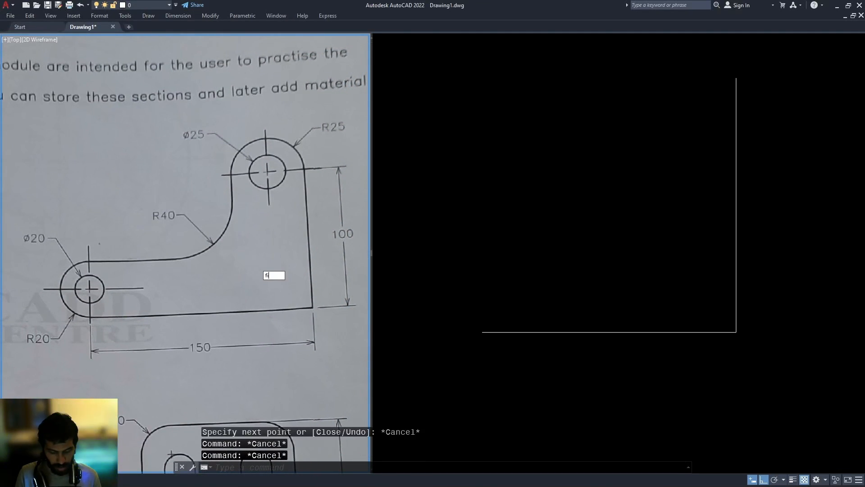
pyautogui.write('letabclose')
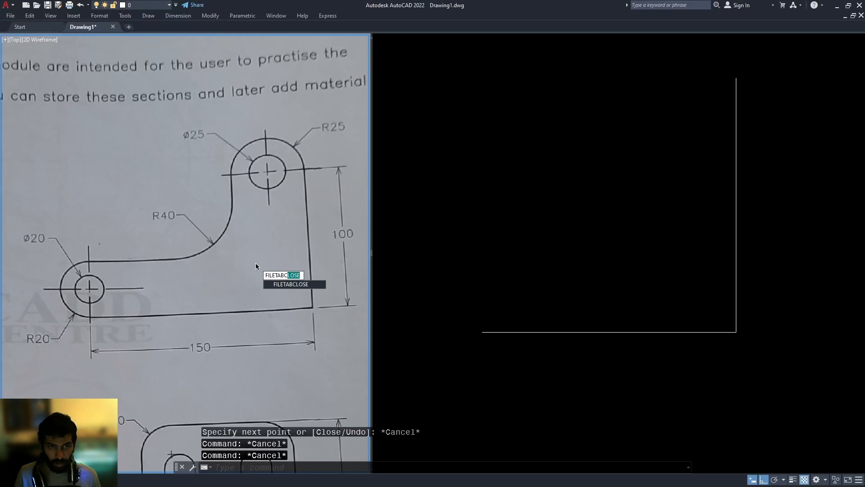
pyautogui.press('Return')
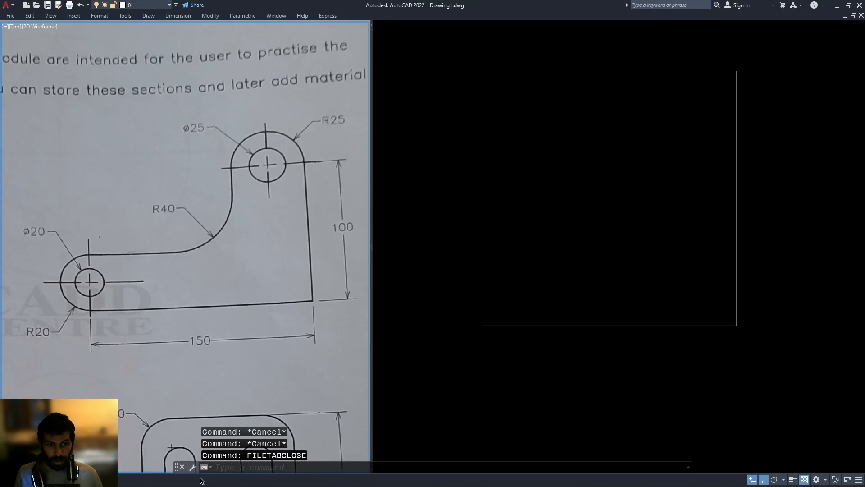
pyautogui.moveTo(225, 292); pyautogui.dragTo(227, 283, button='middle')
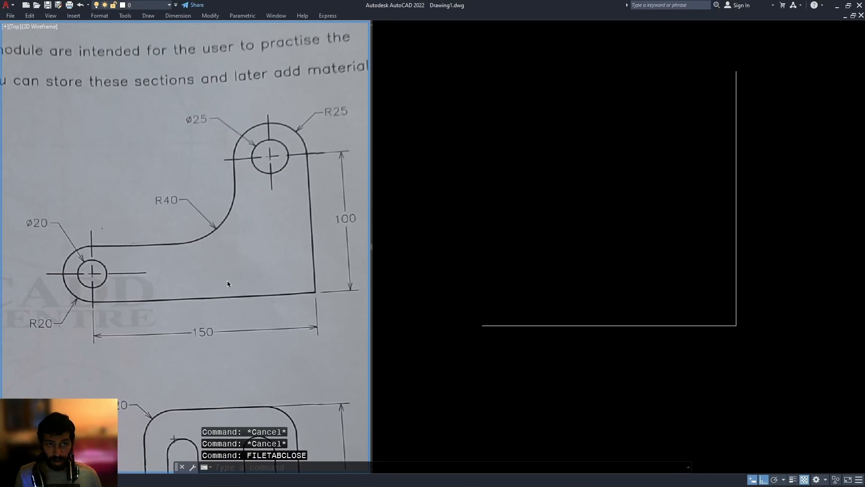
pyautogui.write('menubar')
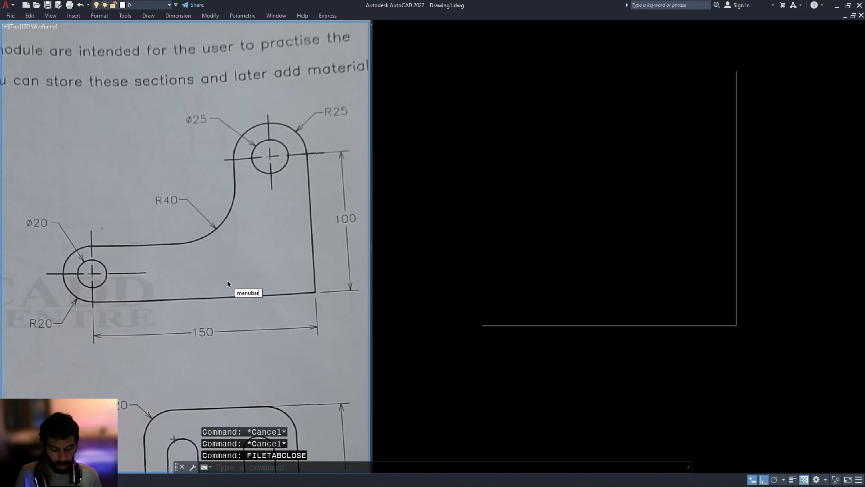
pyautogui.press('Return')
pyautogui.write('0')
pyautogui.press('Return')
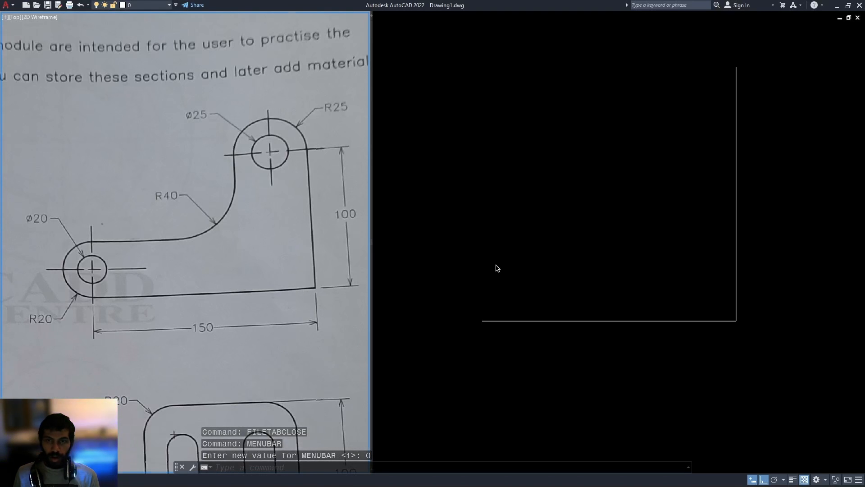
# Draw a two-point circle with a diameter of 40 rising vertically from the base line's free end
pyautogui.click(493, 280)
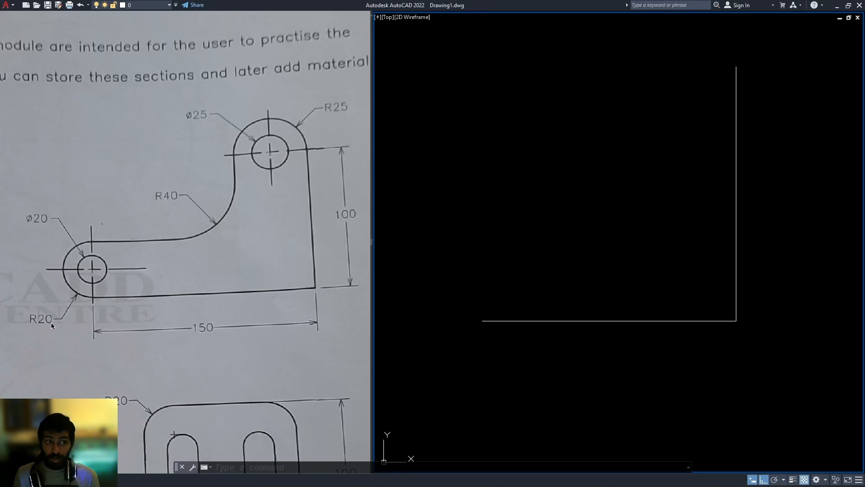
pyautogui.click(481, 272)
pyautogui.click(475, 275)
pyautogui.write('c')
pyautogui.press('Return')
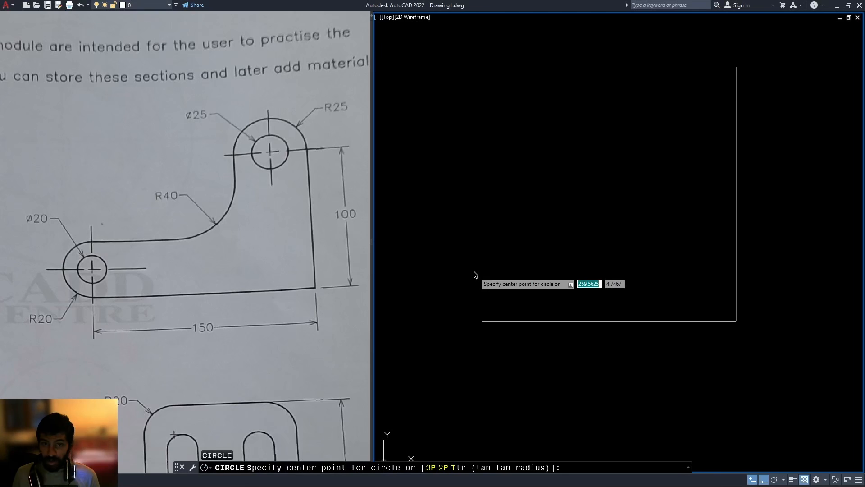
pyautogui.click(442, 468)
pyautogui.click(482, 321)
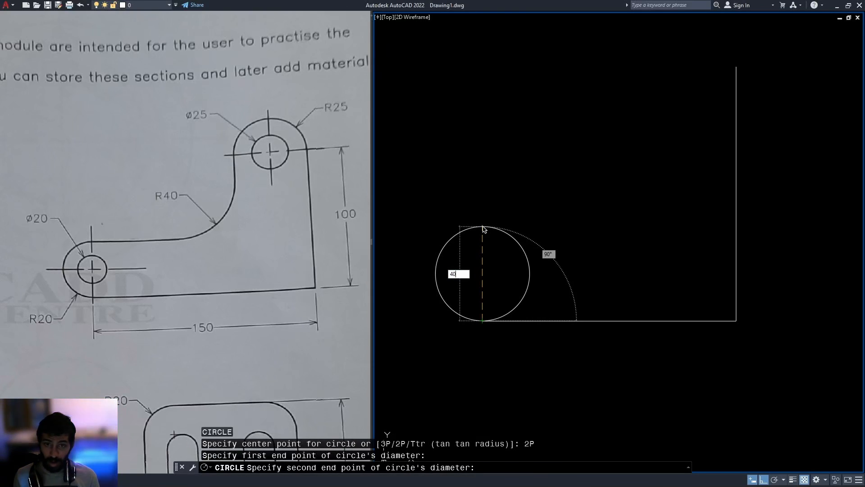
pyautogui.press('Return')
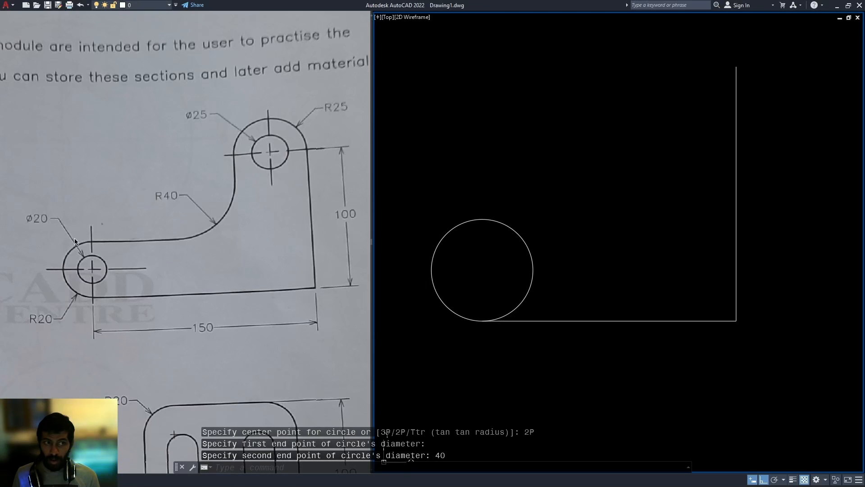
# Draw a concentric circle with a diameter of 20 inside the circle at the base line's end
pyautogui.moveTo(498, 273); pyautogui.dragTo(495, 275, button='middle')
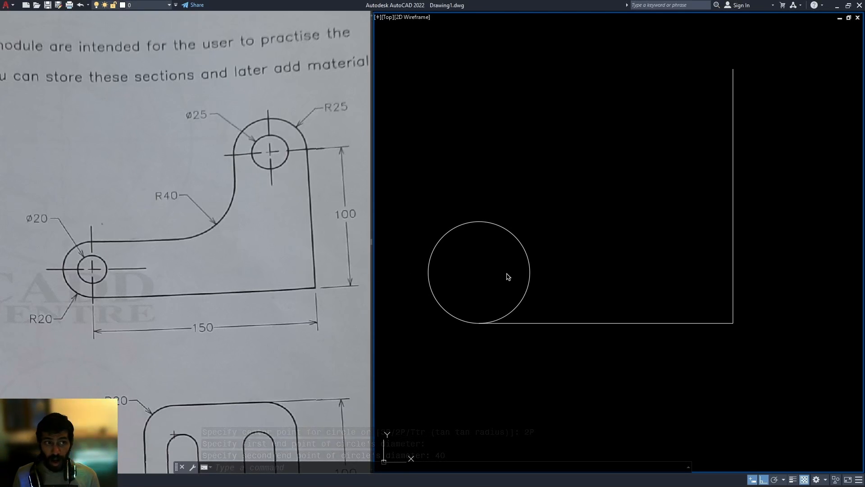
pyautogui.press('Return')
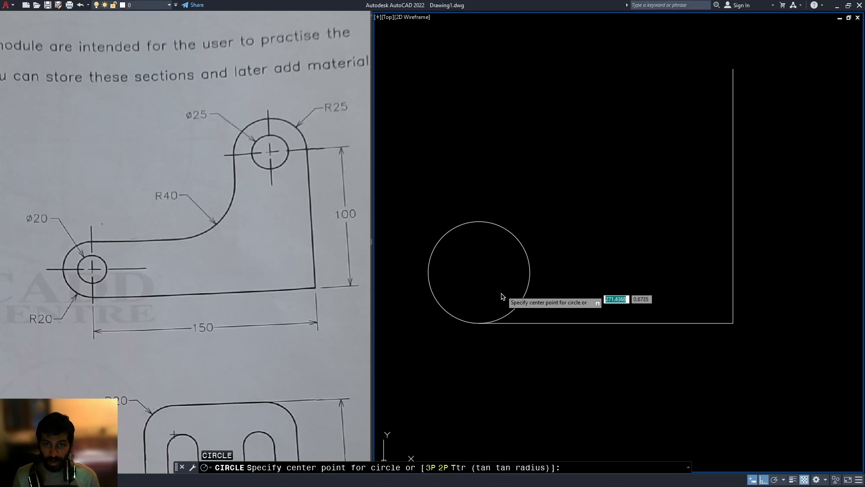
pyautogui.click(479, 273)
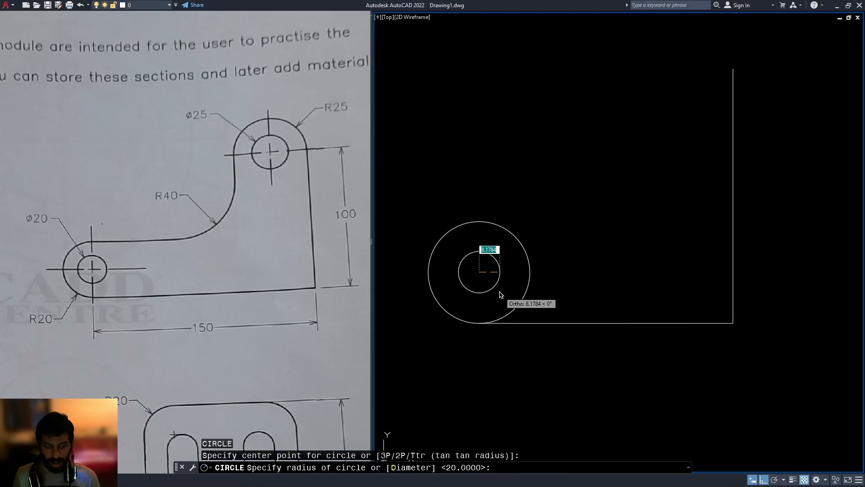
pyautogui.press('Return')
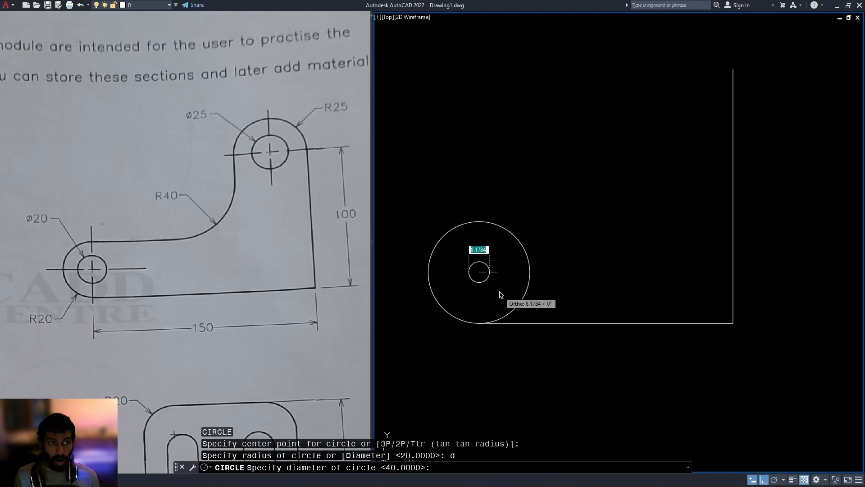
pyautogui.press('Return')
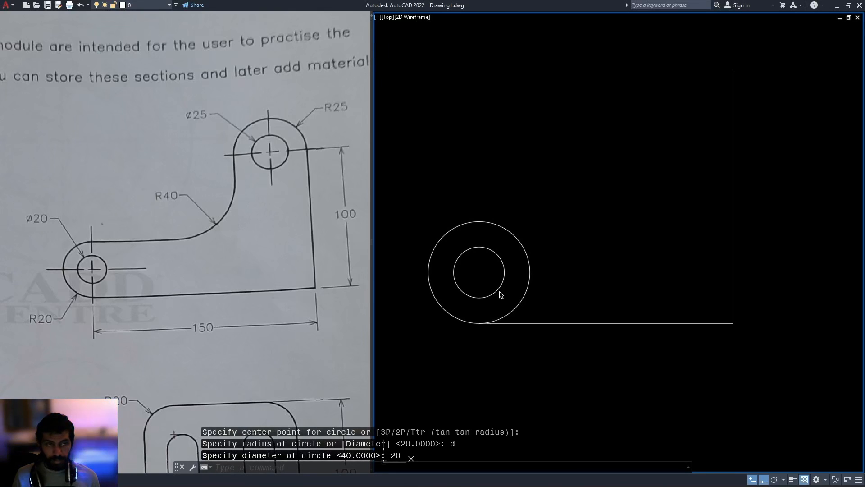
# Draw a two-point circle with a diameter of 50 extending left from the vertical edge's upper end
pyautogui.moveTo(584, 203); pyautogui.dragTo(581, 309, button='middle')
pyautogui.click(663, 161)
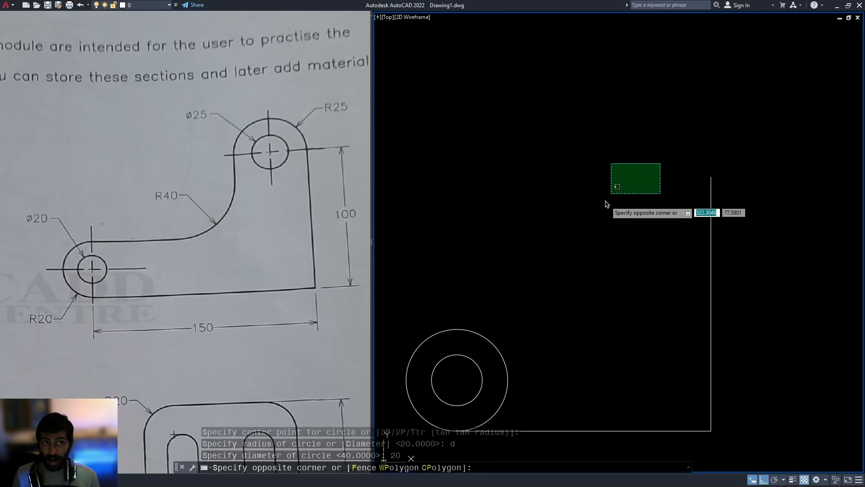
pyautogui.click(609, 192)
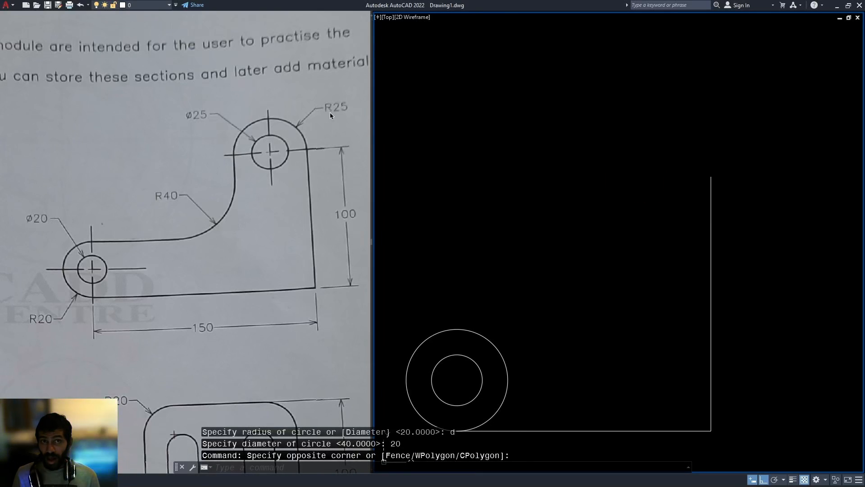
pyautogui.write('c')
pyautogui.press('Return')
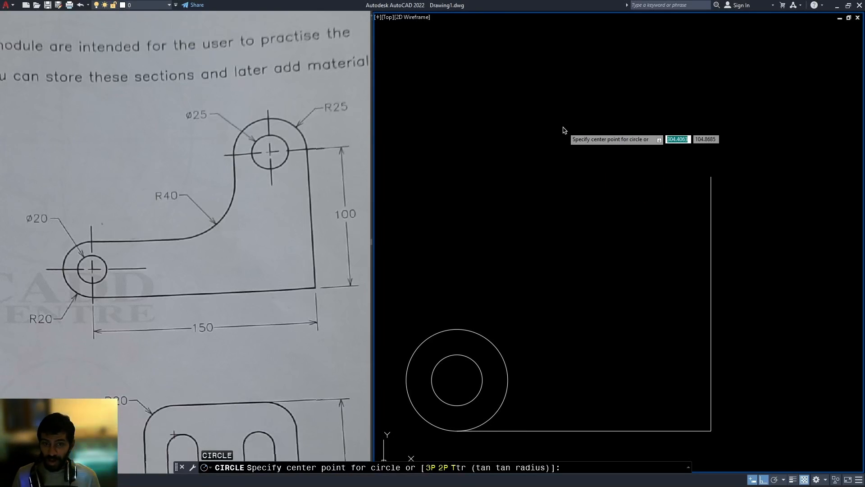
pyautogui.click(444, 469)
pyautogui.click(711, 177)
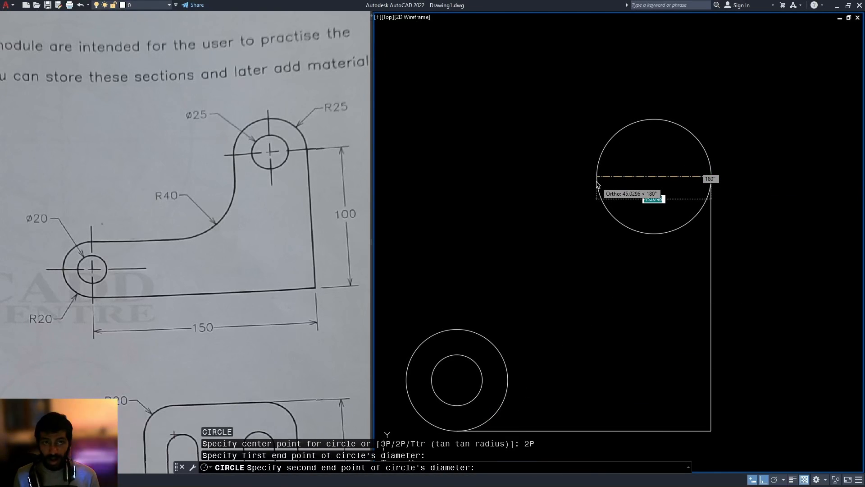
pyautogui.press('Return')
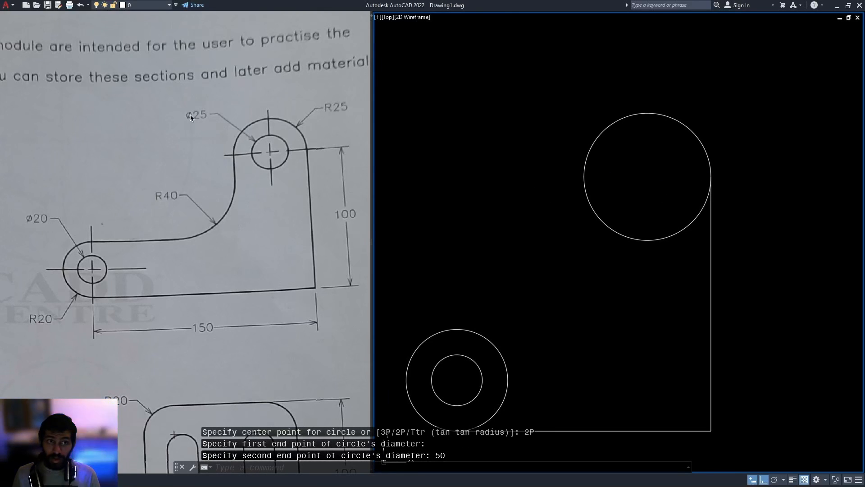
# Draw a concentric circle with a radius of 12.5 inside the 50-diameter circle
pyautogui.moveTo(603, 181); pyautogui.dragTo(598, 184, button='middle')
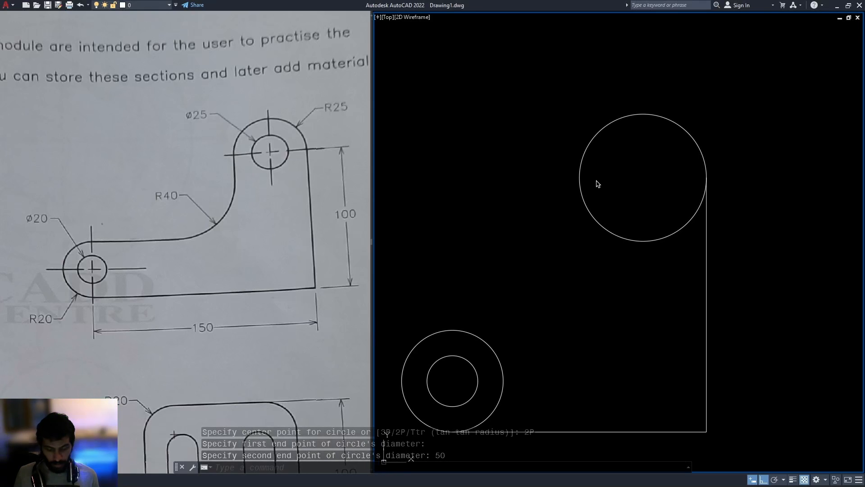
pyautogui.press('Return')
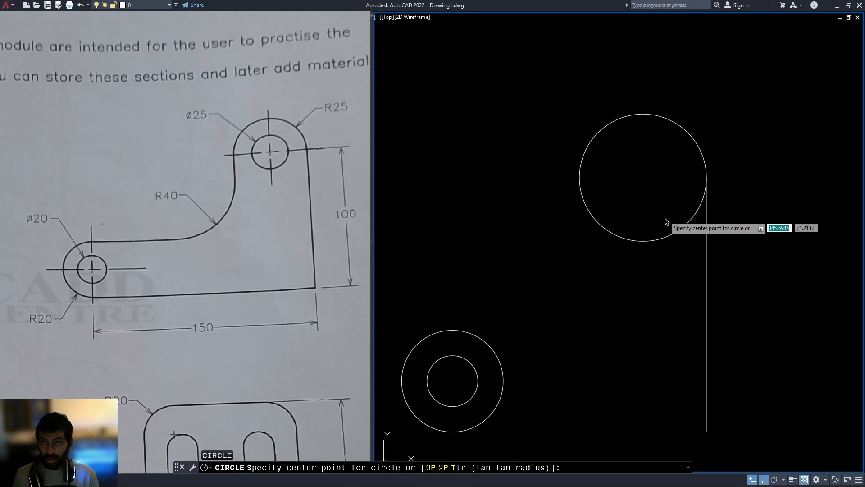
pyautogui.click(643, 178)
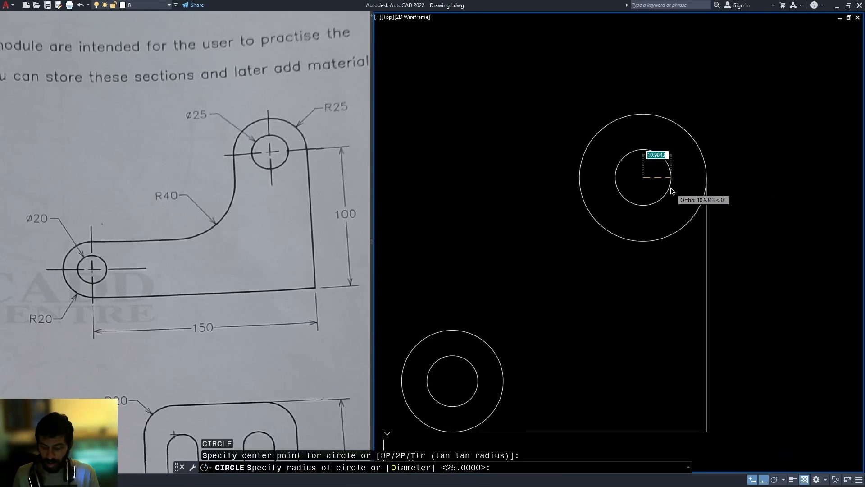
pyautogui.write('12.5')
pyautogui.press('Return')
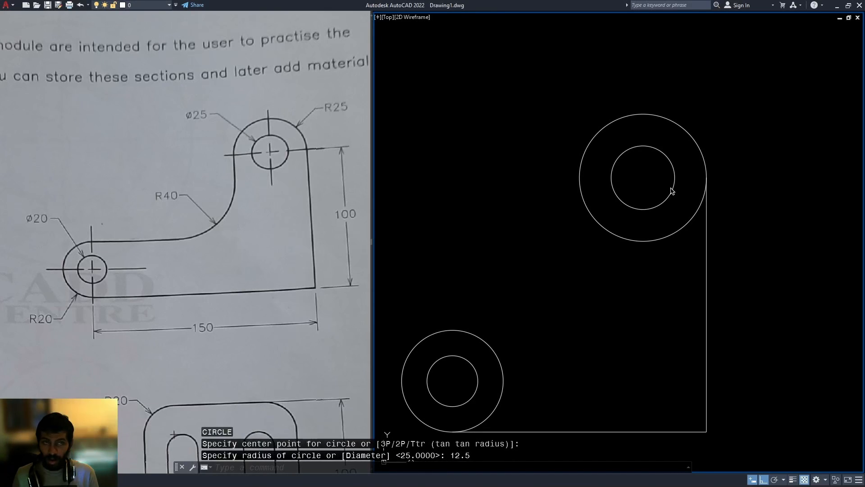
# Draw a 60-long line down from the 50-diameter circle's inner quadrant, continuing horizontally to the 40-diameter circle's upper quadrant
pyautogui.moveTo(532, 248); pyautogui.dragTo(567, 217, button='middle')
pyautogui.scroll(-1, 572, 230)
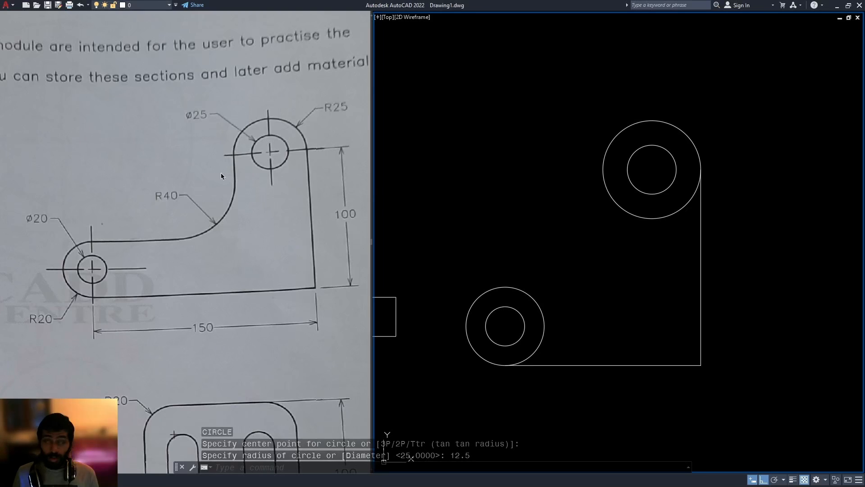
pyautogui.moveTo(552, 226); pyautogui.dragTo(548, 228, button='middle')
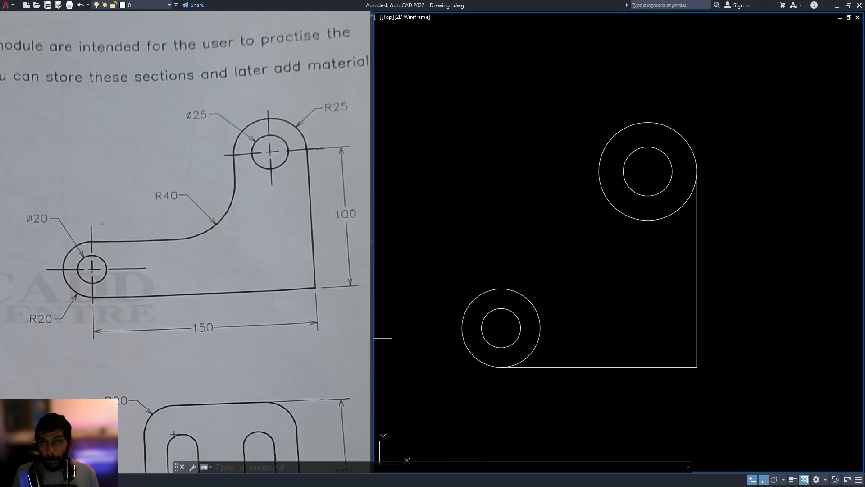
pyautogui.write('l')
pyautogui.press('Return')
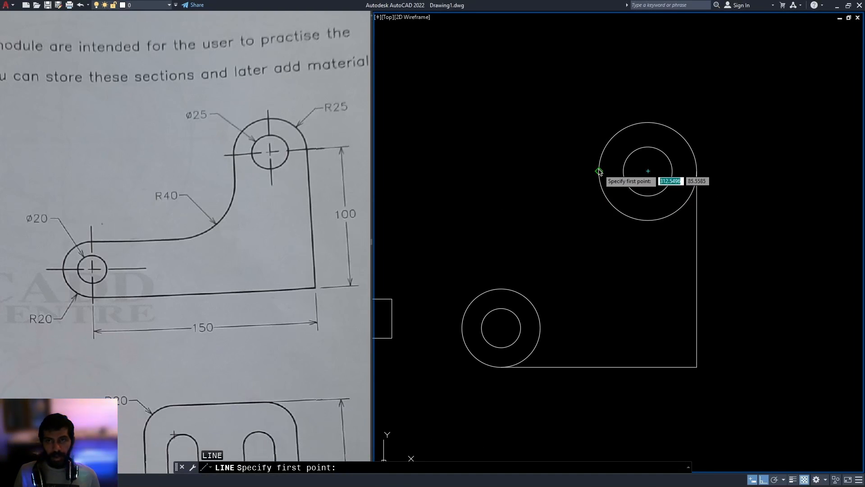
pyautogui.click(599, 171)
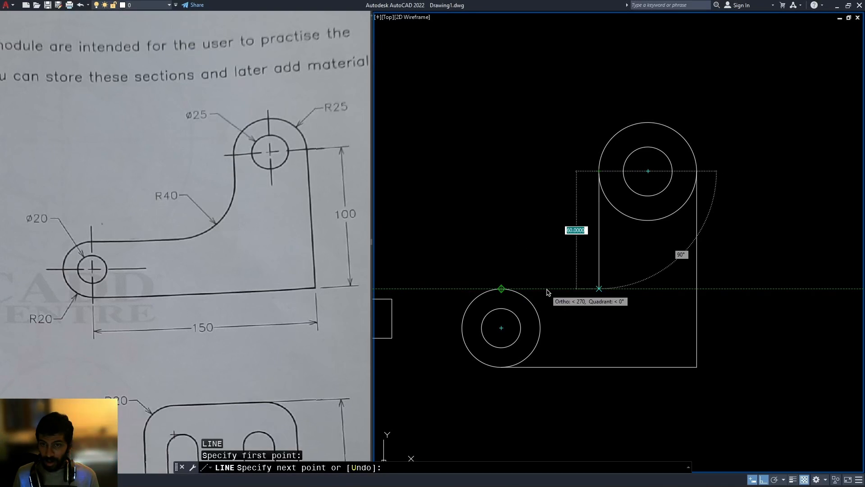
pyautogui.click(593, 292)
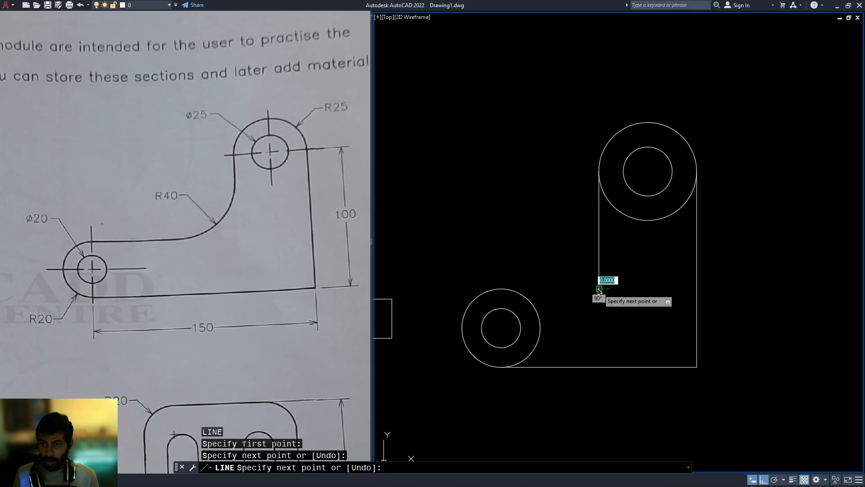
pyautogui.click(501, 289)
pyautogui.press('Escape')
pyautogui.moveTo(511, 246); pyautogui.dragTo(502, 247, button='middle')
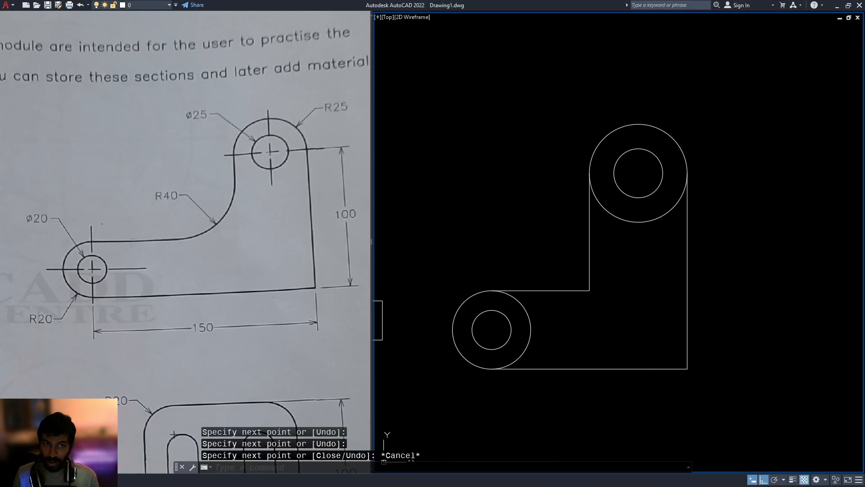
pyautogui.moveTo(499, 212); pyautogui.dragTo(496, 215, button='middle')
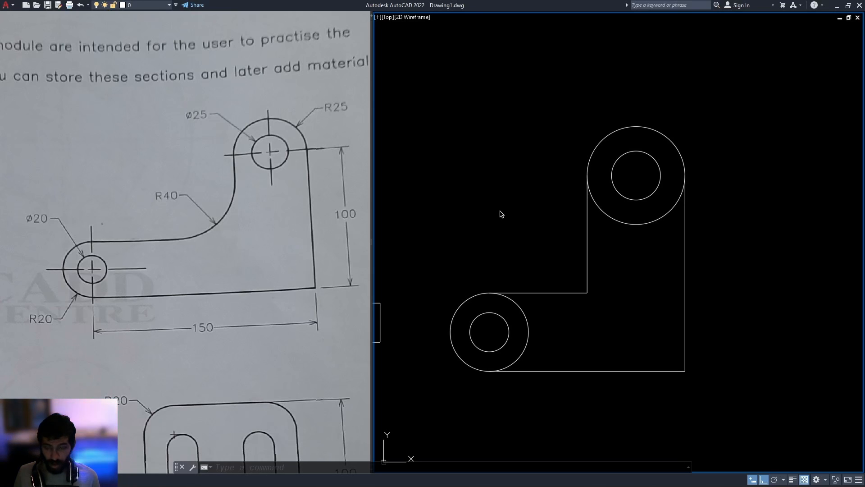
# Fillet the inner corner between the bracket's vertical and horizontal lines with a radius of 40
pyautogui.press('Return')
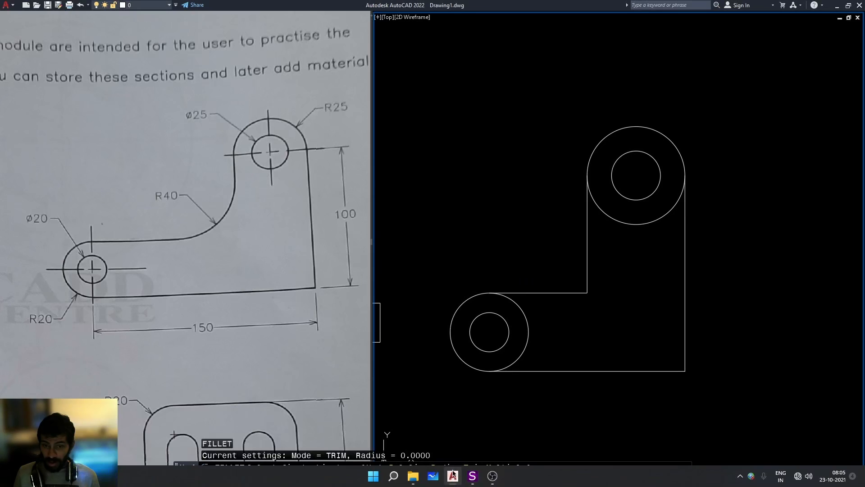
pyautogui.moveTo(454, 466)
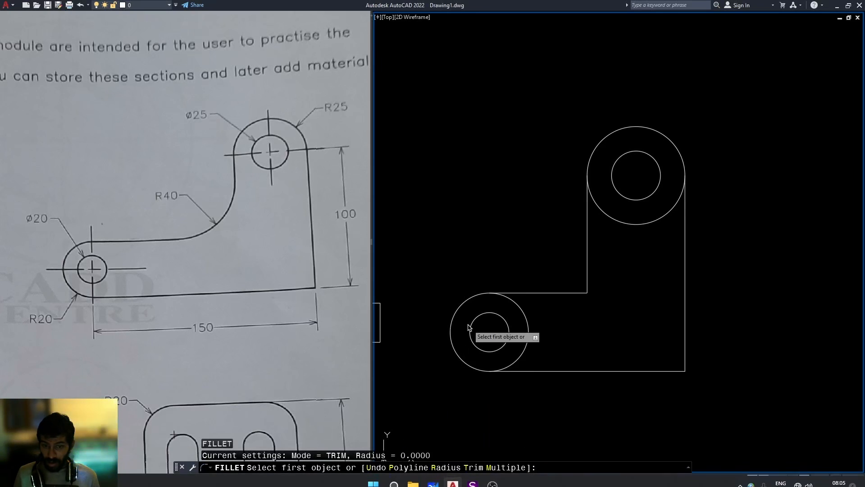
pyautogui.write('r')
pyautogui.press('Return')
pyautogui.write('40')
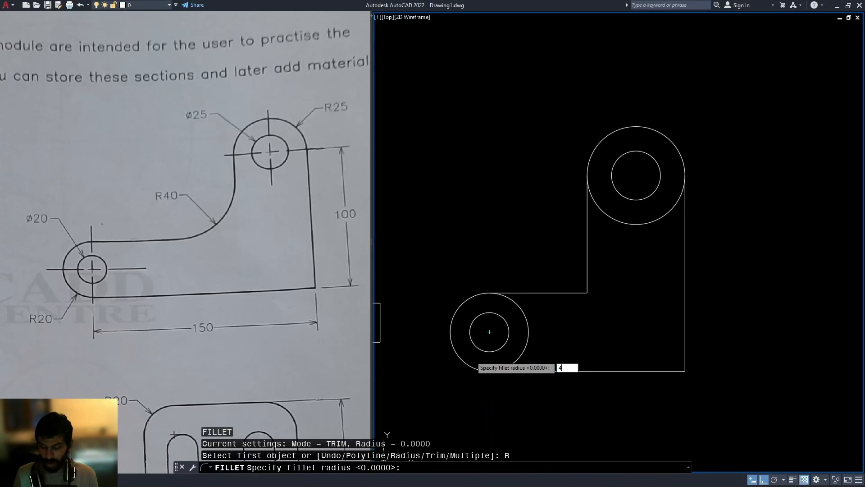
pyautogui.press('Return')
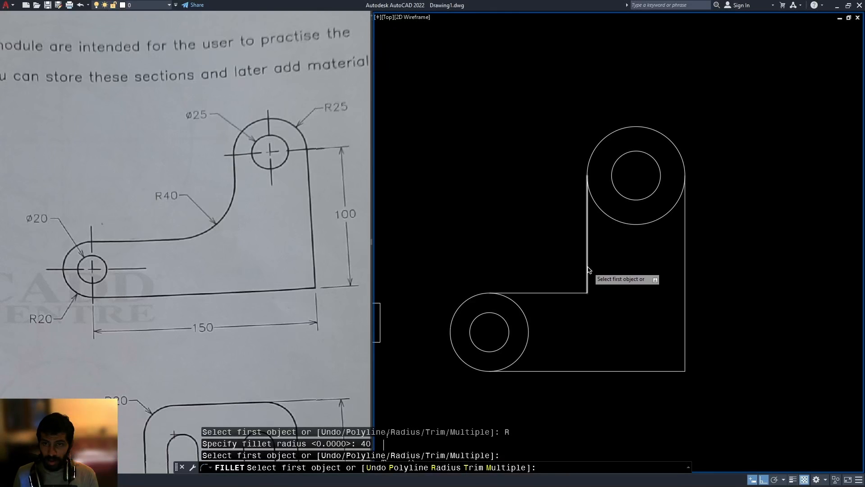
pyautogui.click(587, 270)
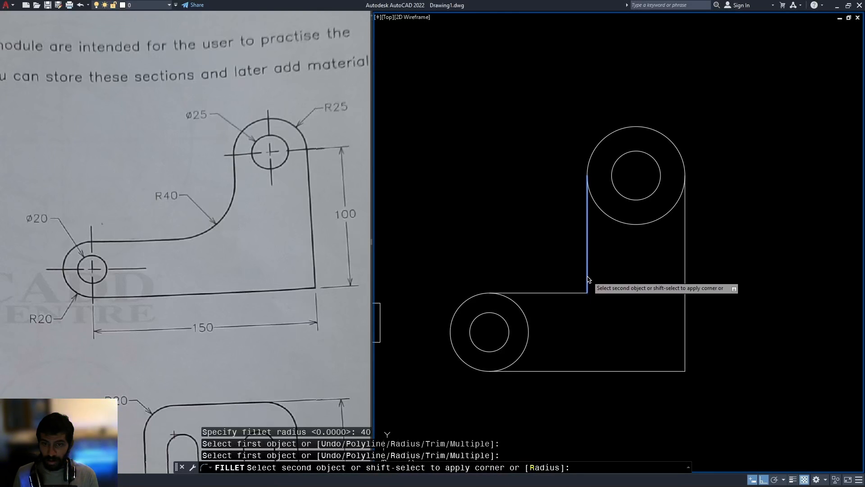
pyautogui.click(570, 293)
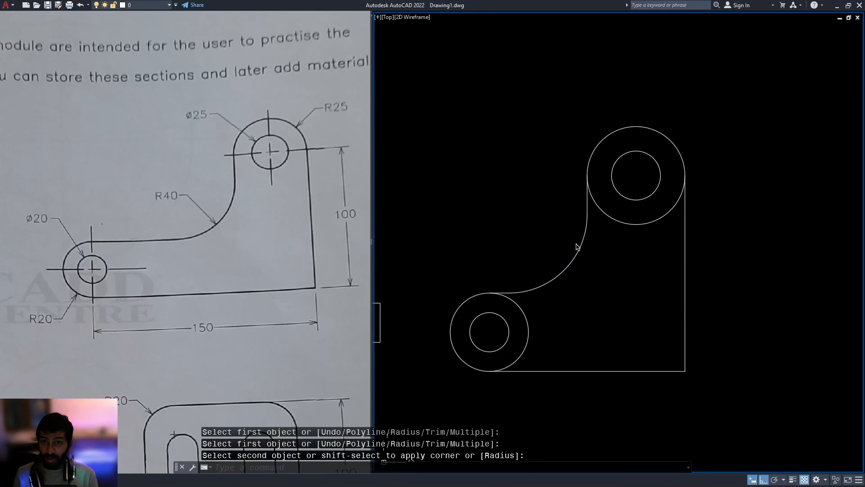
# Erase the fillet arc and undo both the erasure and the fillet
pyautogui.scroll(3, 516, 282)
pyautogui.scroll(-4, 515, 282)
pyautogui.click(577, 272)
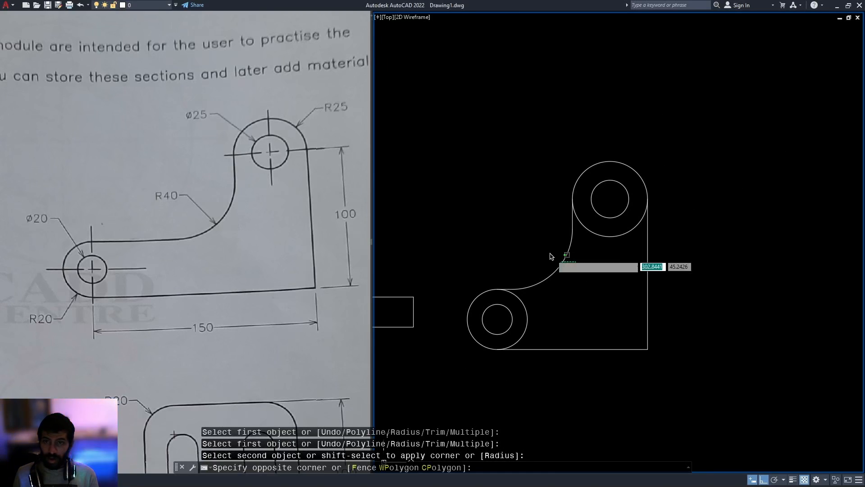
pyautogui.click(549, 255)
pyautogui.press('Delete')
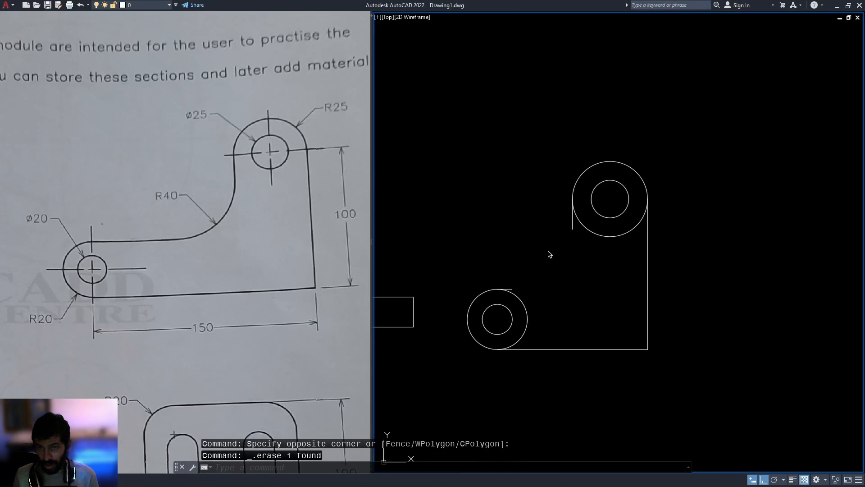
pyautogui.hotkey('ctrl', 'z')
pyautogui.hotkey('ctrl', 'z')
pyautogui.hotkey('ctrl', 'z')
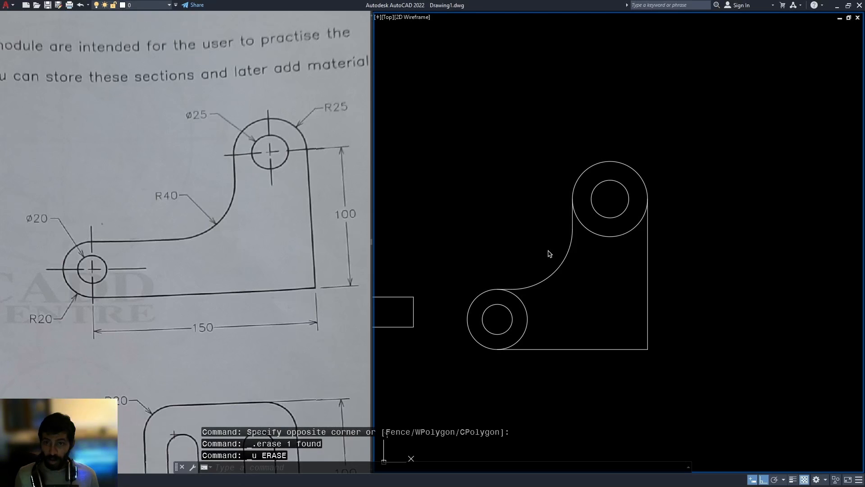
pyautogui.press('Escape')
pyautogui.press('Escape')
# Draw a construction circle with a radius of 40 centred on the bracket's inner corner
pyautogui.write('c')
pyautogui.press('Return')
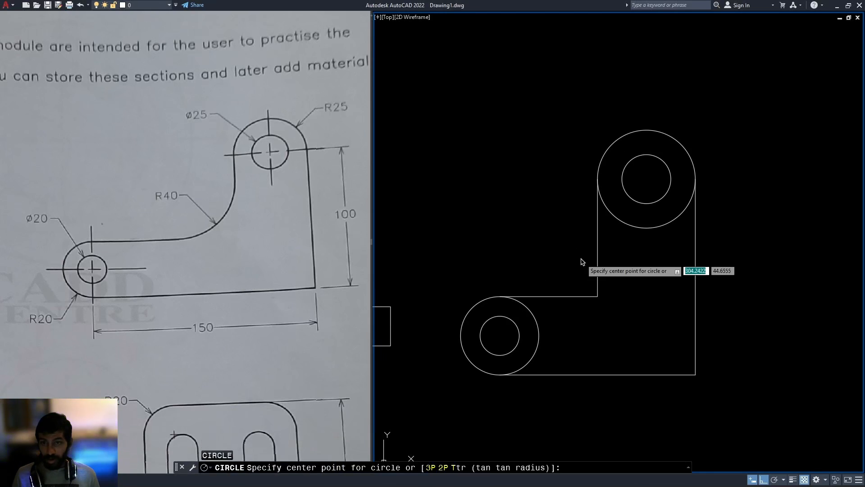
pyautogui.click(599, 298)
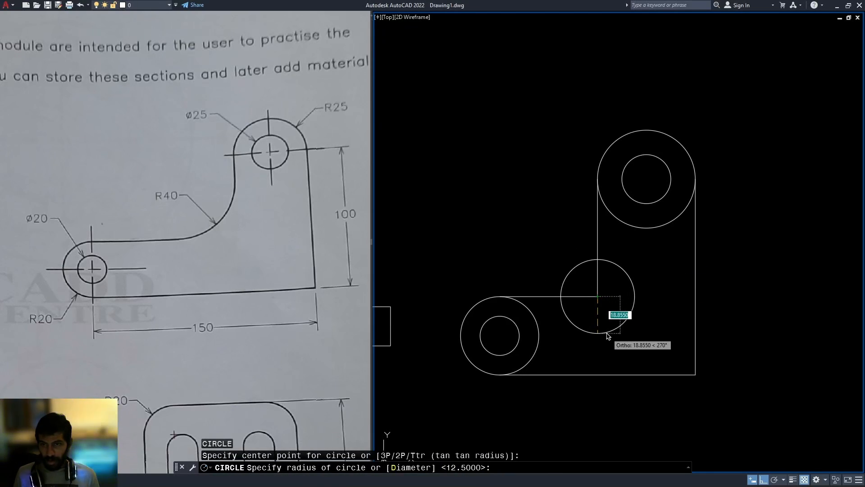
pyautogui.press('Return')
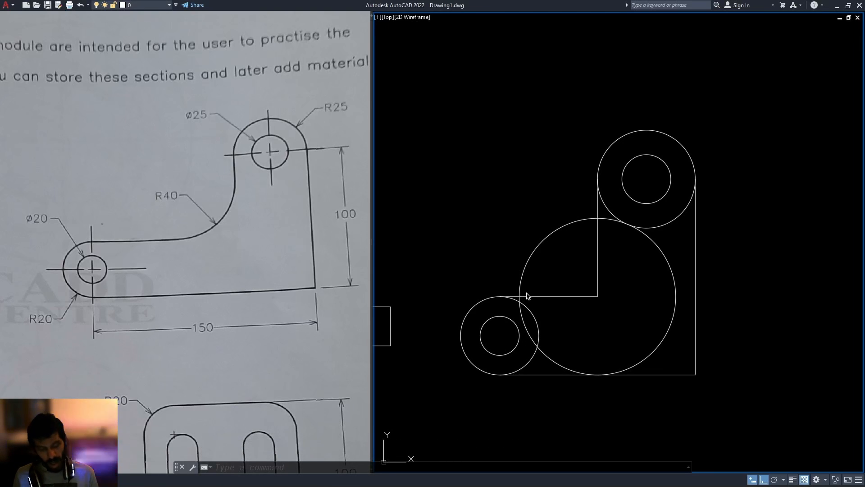
# Draw a start-end-direction arc between the construction circle's intersections with the inner horizontal and vertical lines, starting tangent to the horizontal line
pyautogui.write('arc')
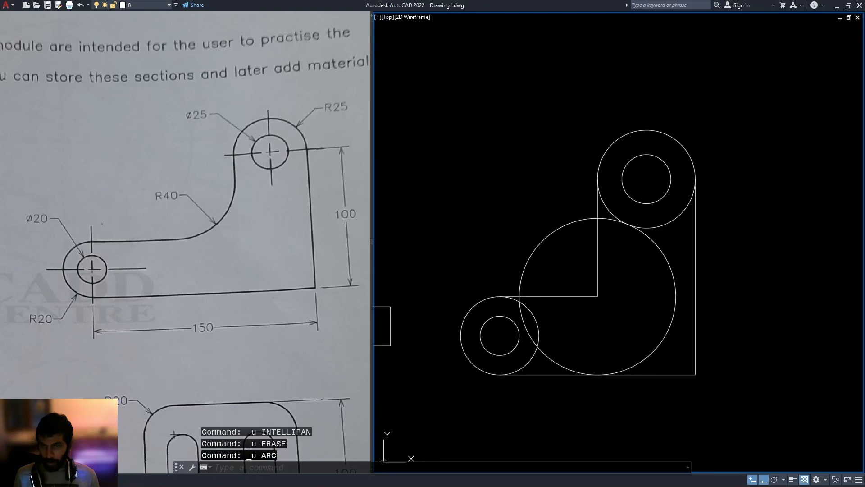
pyautogui.press('Return')
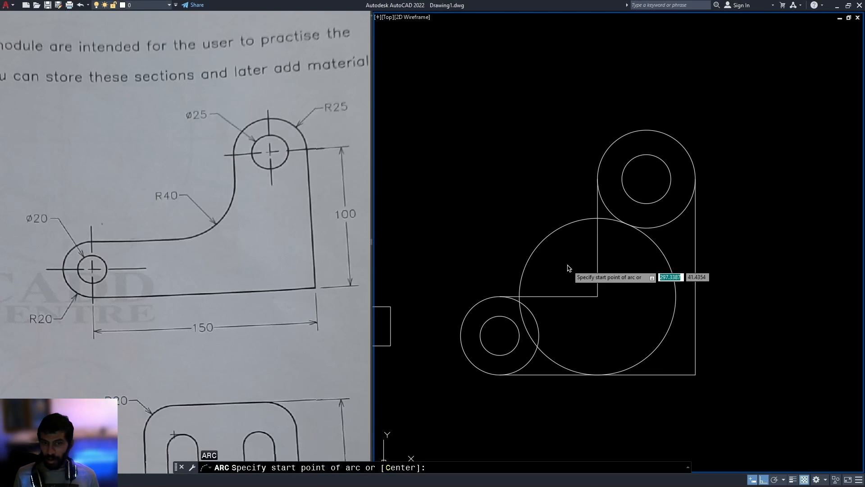
pyautogui.click(519, 296)
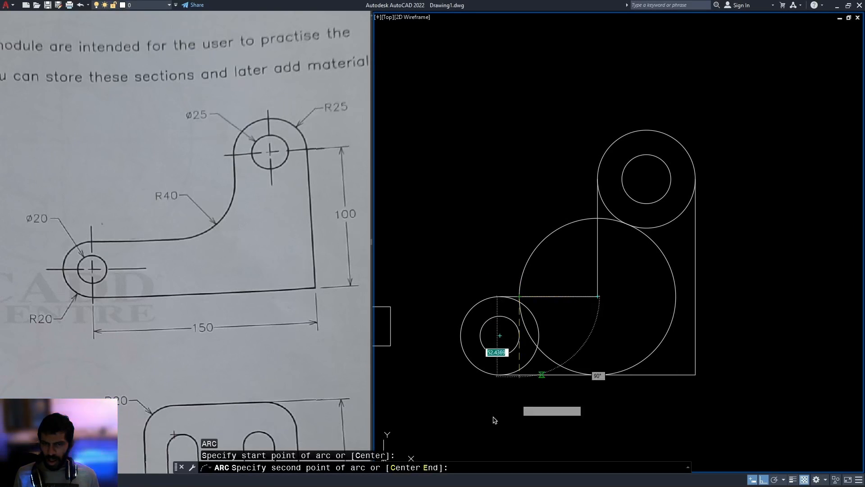
pyautogui.click(435, 469)
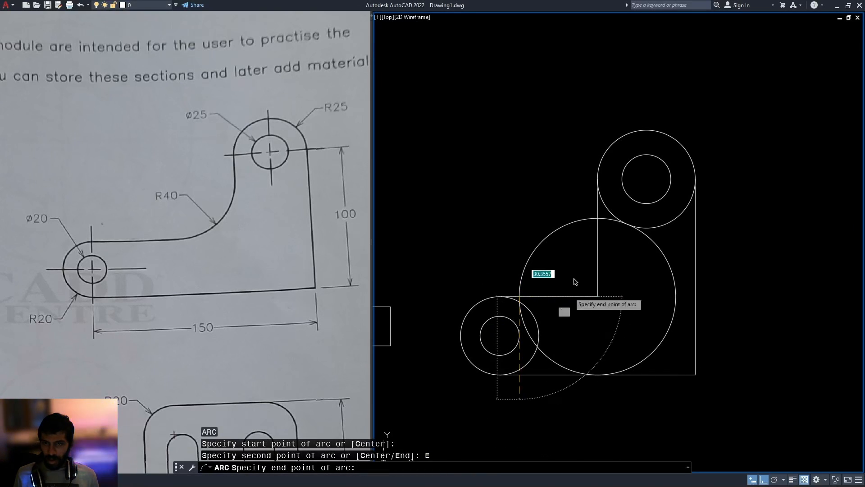
pyautogui.click(597, 219)
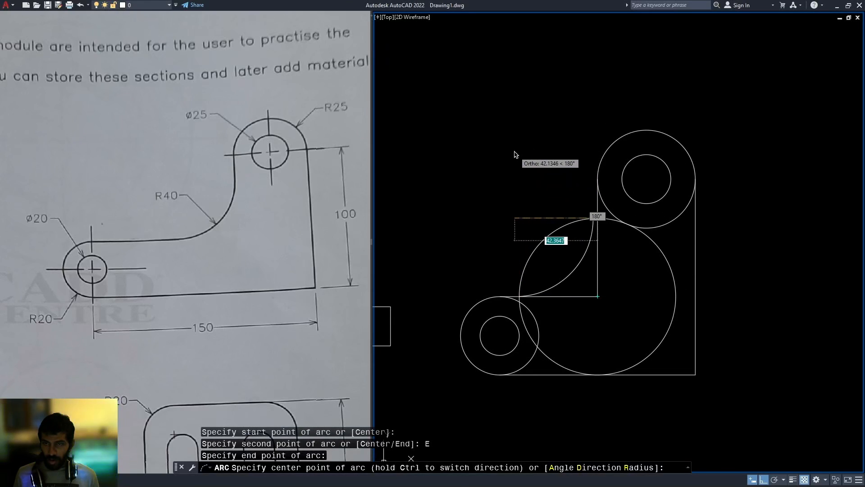
pyautogui.click(599, 468)
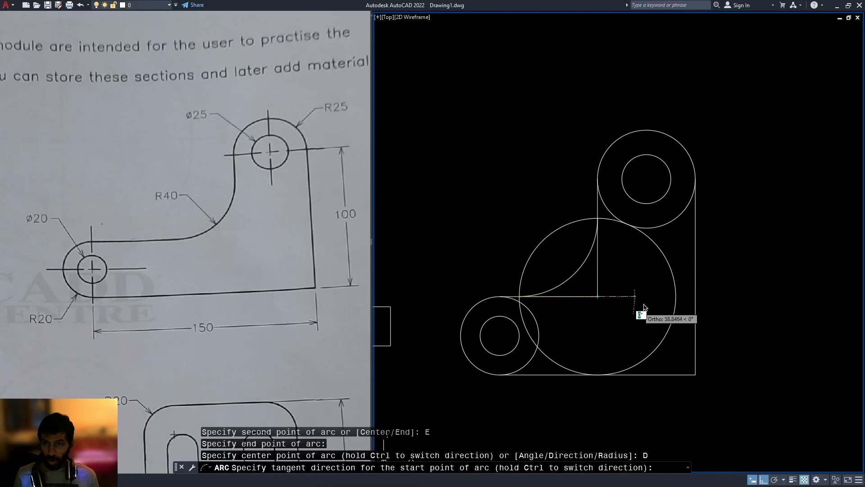
pyautogui.press('Escape')
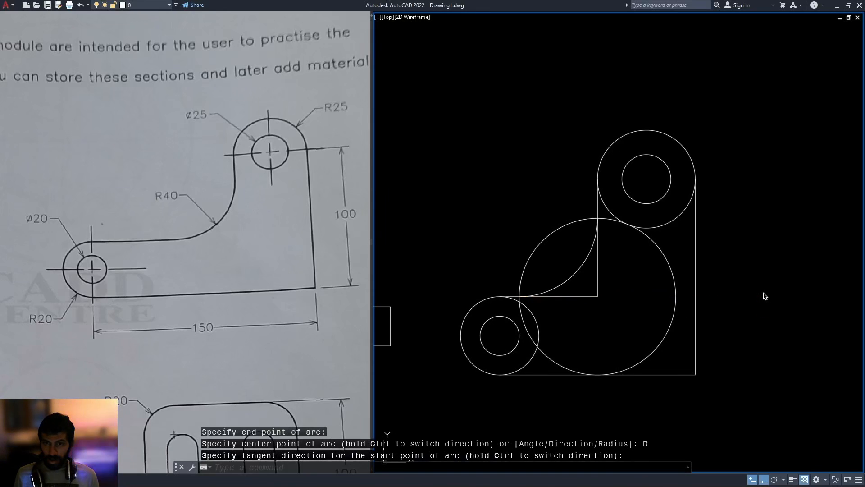
# Erase both inner corner lines together with the construction circle, and undo the erasure
pyautogui.click(612, 278)
pyautogui.click(593, 303)
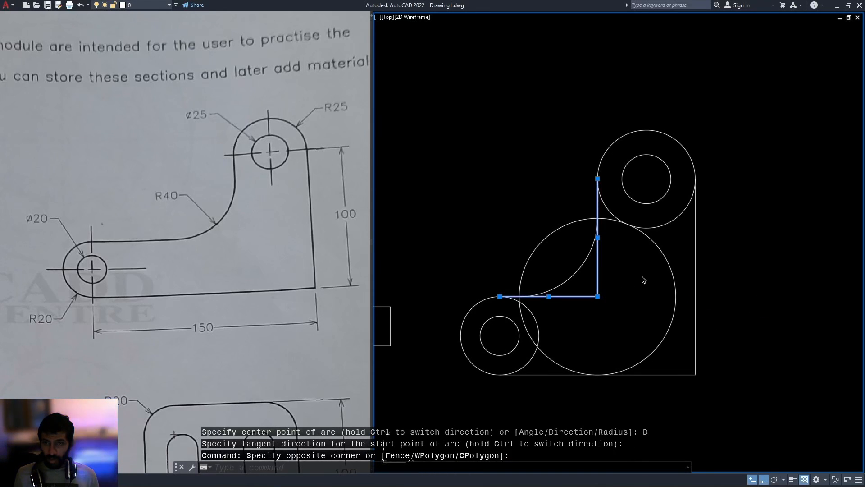
pyautogui.click(672, 247)
pyautogui.click(653, 276)
pyautogui.press('Delete')
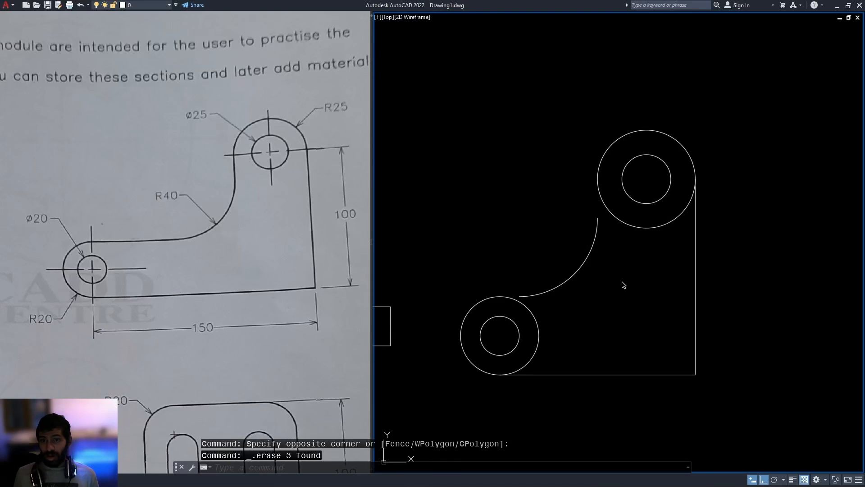
pyautogui.moveTo(620, 262); pyautogui.dragTo(623, 281, button='middle')
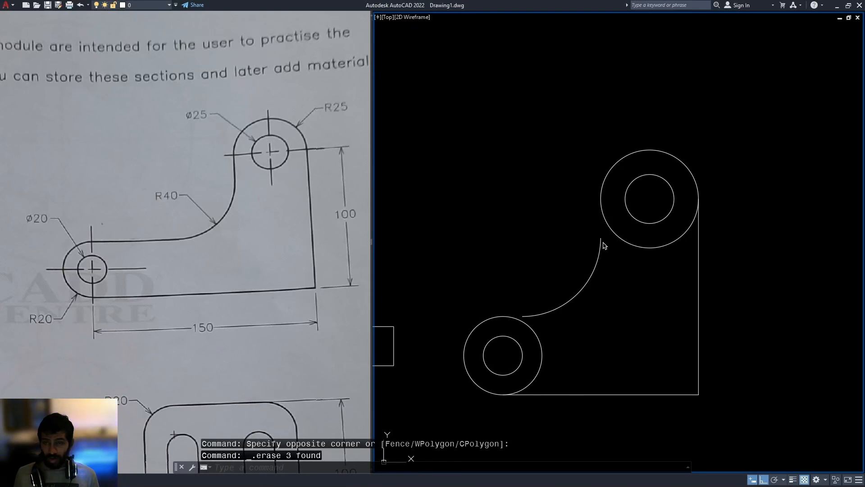
pyautogui.moveTo(604, 245); pyautogui.dragTo(607, 249, button='middle')
pyautogui.hotkey('ctrl', 'z')
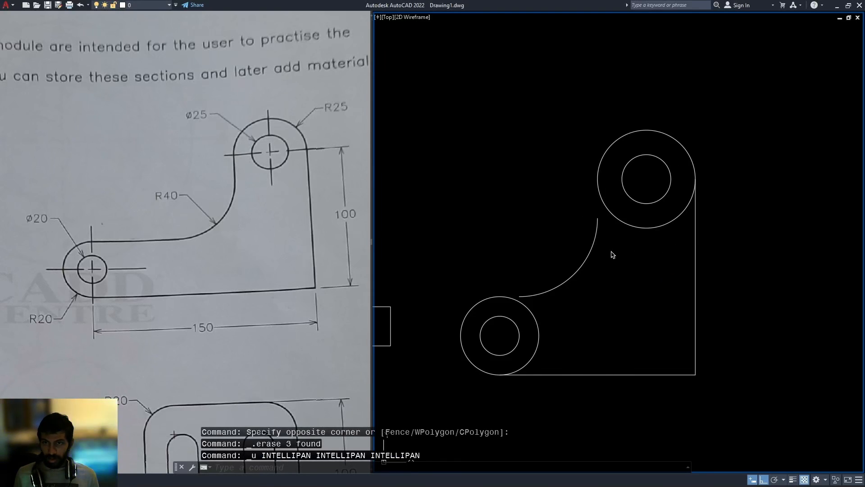
pyautogui.hotkey('ctrl', 'z')
# Erase only the construction circle around the bracket's inner corner
pyautogui.click(678, 267)
pyautogui.click(652, 270)
pyautogui.press('Delete')
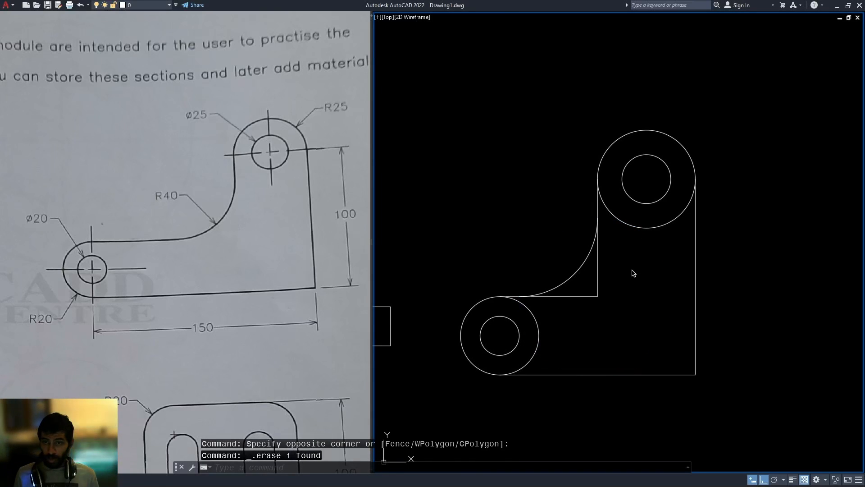
# Shorten the inner horizontal and vertical lines so each ends at the arc's nearest endpoint
pyautogui.moveTo(629, 274); pyautogui.dragTo(633, 278, button='middle')
pyautogui.click(599, 301)
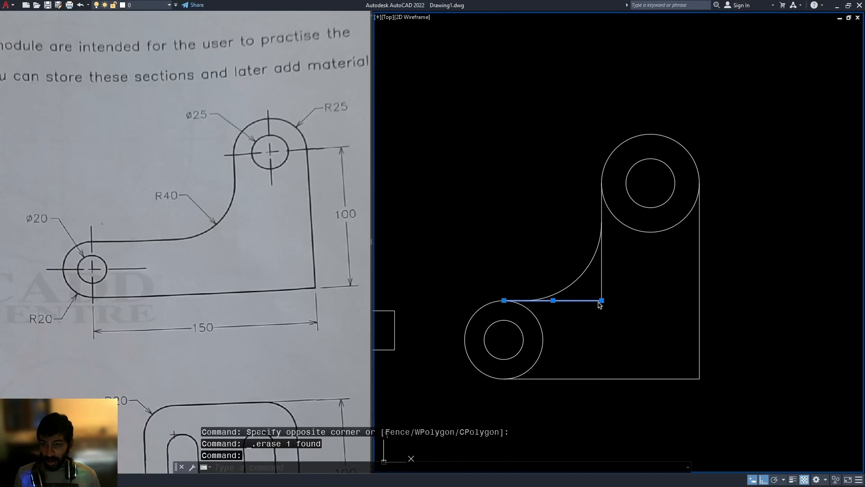
pyautogui.click(602, 300)
pyautogui.click(522, 301)
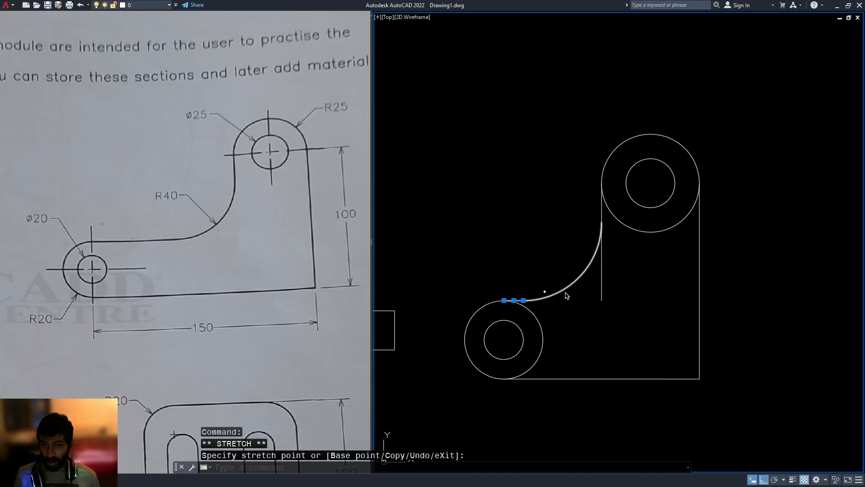
pyautogui.moveTo(576, 288); pyautogui.dragTo(570, 300, button='middle')
pyautogui.press('Escape')
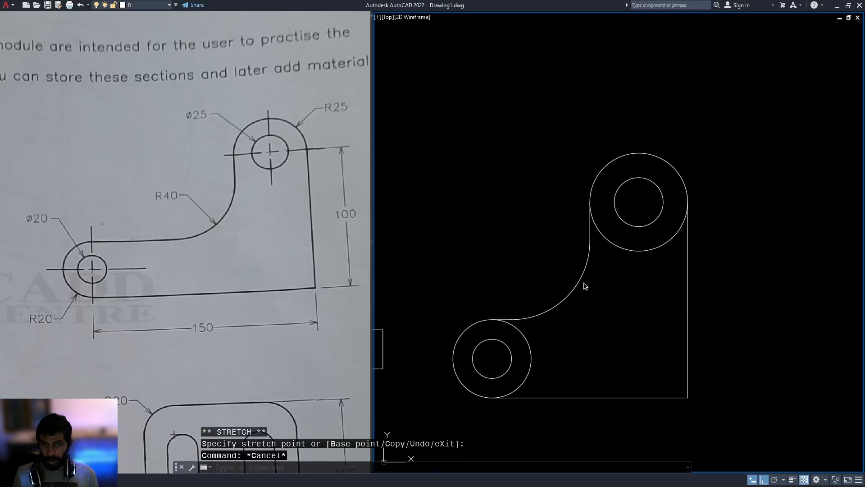
# Measure the bracket's bottom edge to check its length
pyautogui.write('mea')
pyautogui.press('Return')
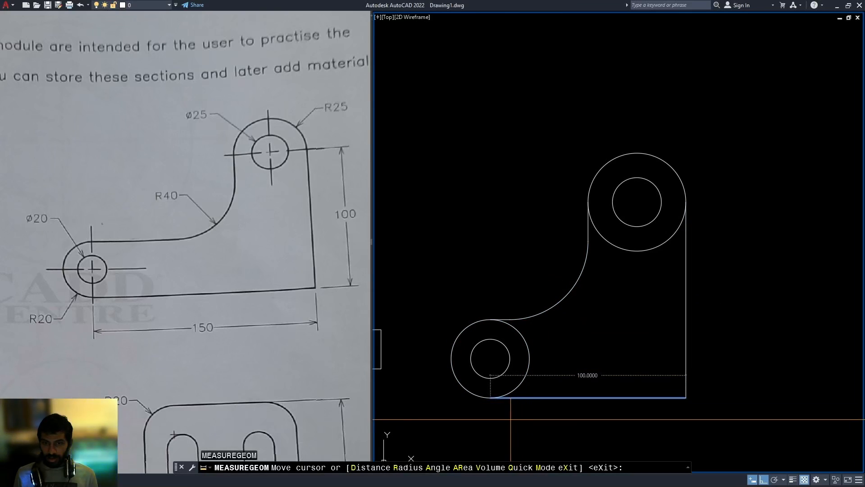
pyautogui.press('Escape')
pyautogui.moveTo(592, 327); pyautogui.dragTo(626, 294, button='middle')
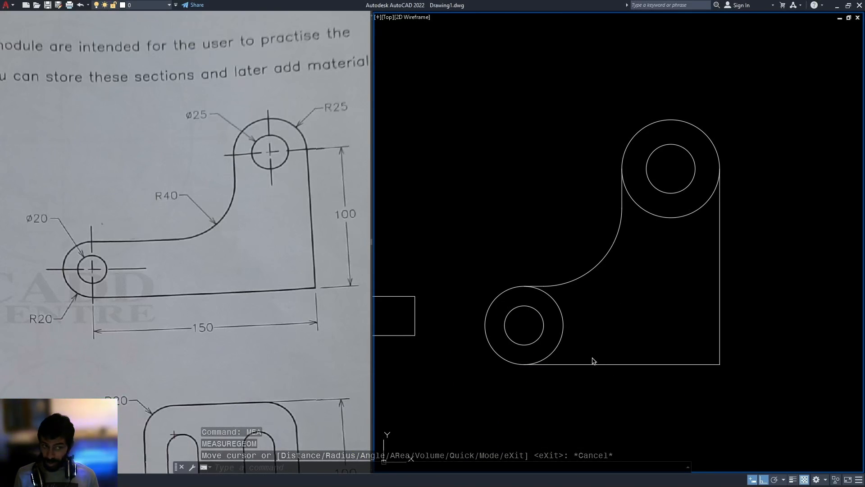
pyautogui.moveTo(547, 333); pyautogui.dragTo(550, 264, button='middle')
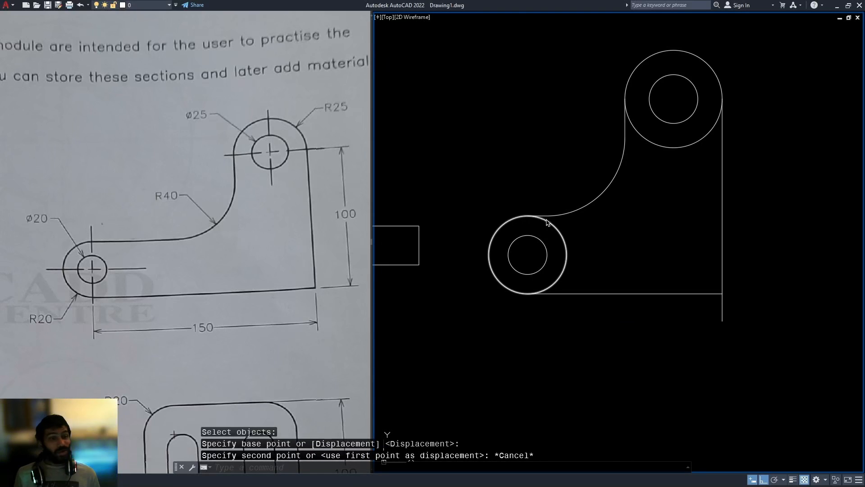
pyautogui.write('mea')
pyautogui.press('Return')
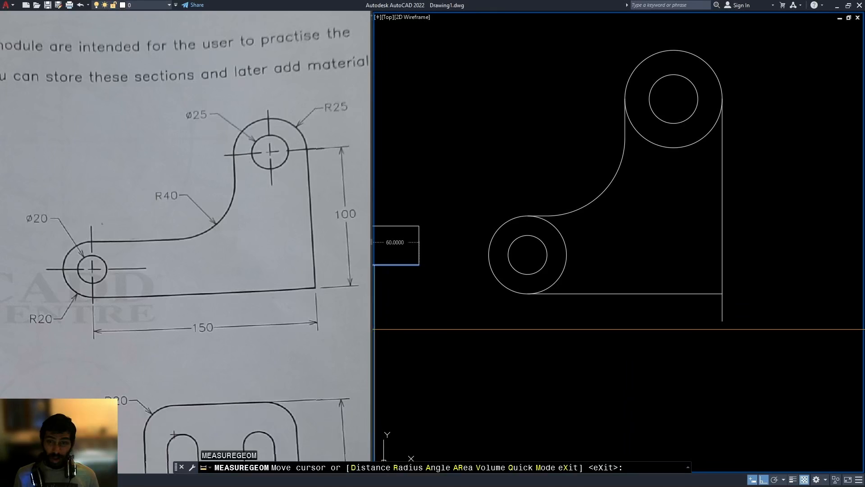
pyautogui.press('Escape')
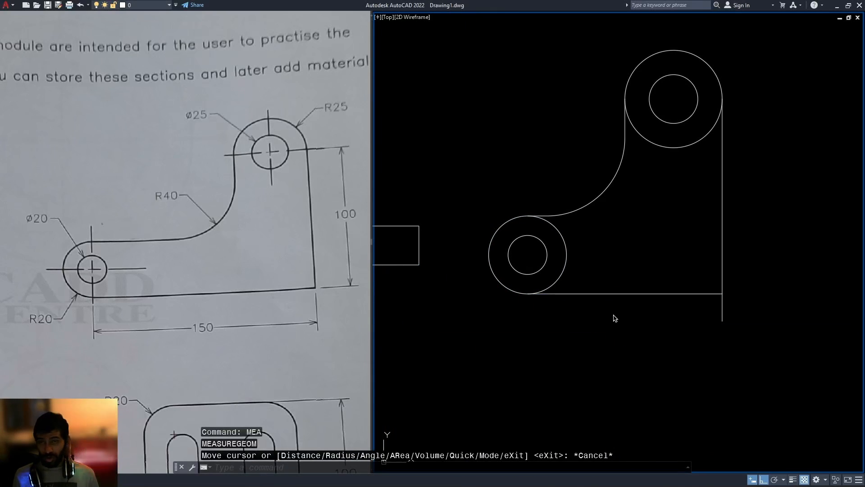
pyautogui.moveTo(597, 265); pyautogui.dragTo(587, 275, button='middle')
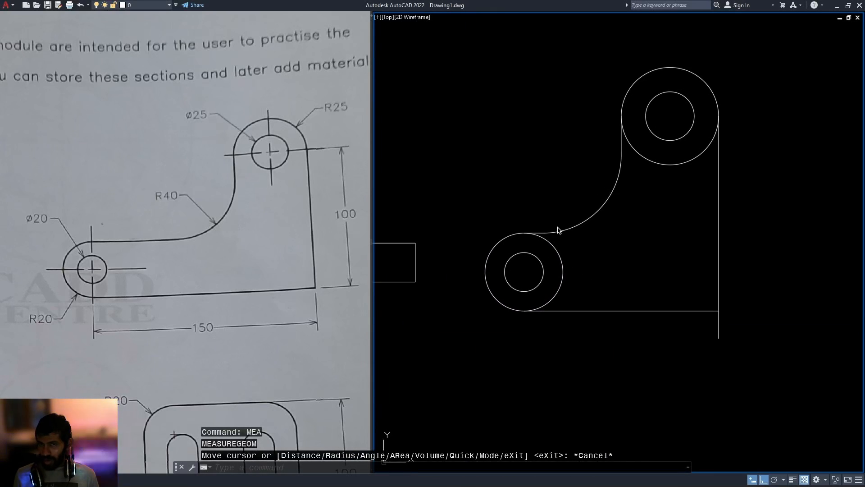
# Move the two concentric circles at the bracket's lower-left end 50 units to the left, away from the outline
pyautogui.click(608, 255)
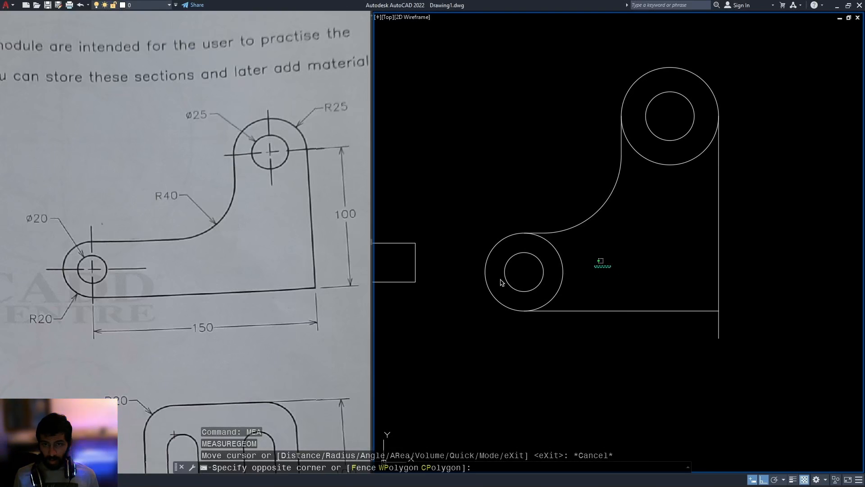
pyautogui.click(455, 311)
pyautogui.moveTo(455, 311); pyautogui.dragTo(559, 311, button='middle')
pyautogui.write('m')
pyautogui.press('Return')
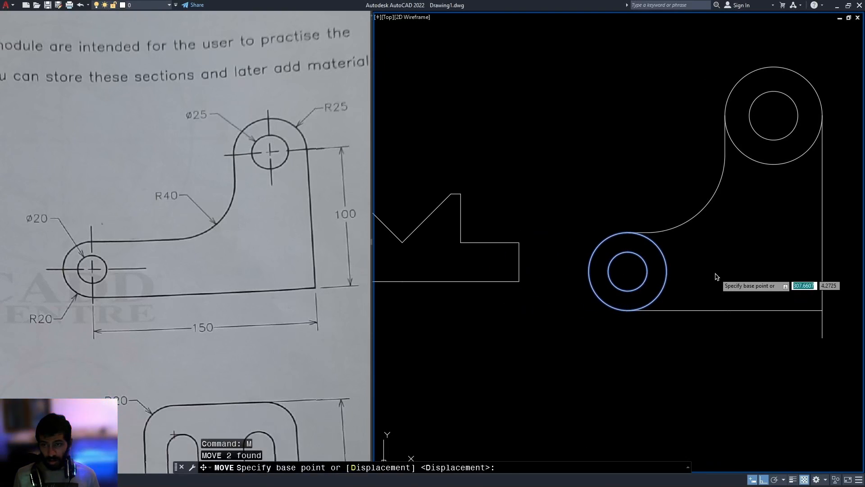
pyautogui.click(715, 273)
pyautogui.write('50')
pyautogui.press('Return')
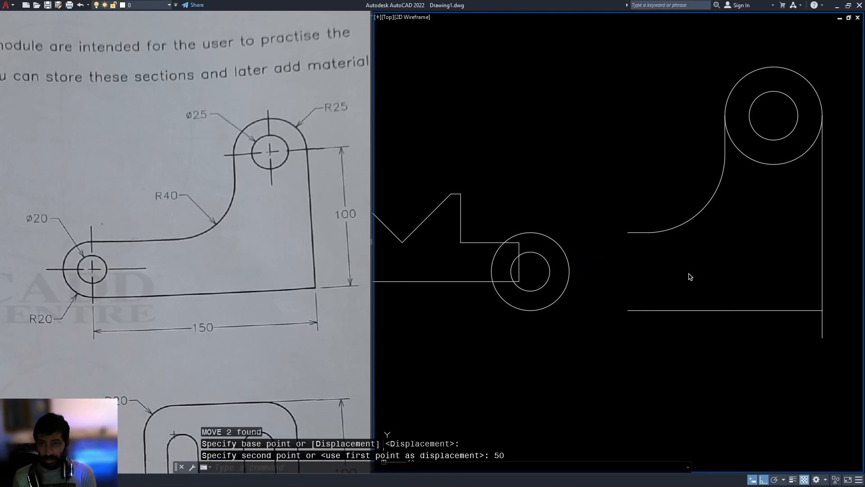
# Erase the stepped end segments of the earlier V-notch profile that overlap the moved circles, keeping both circles
pyautogui.moveTo(524, 262); pyautogui.dragTo(548, 239, button='middle')
pyautogui.press('Escape')
pyautogui.click(435, 129)
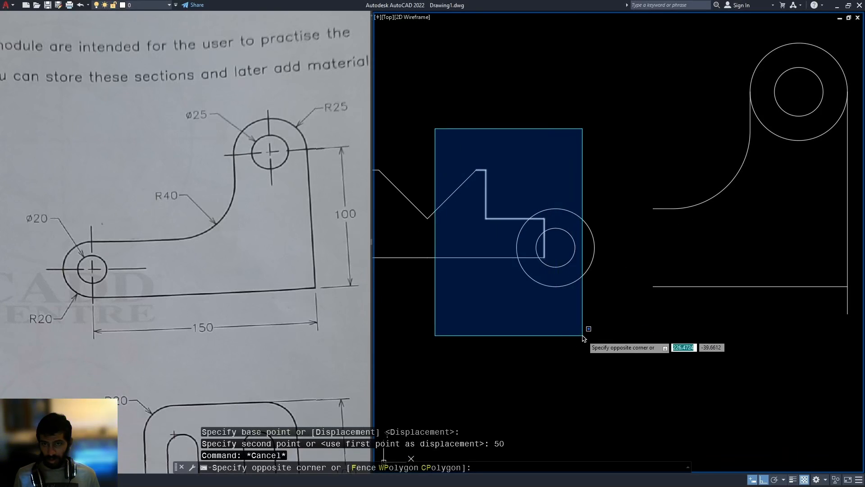
pyautogui.click(581, 336)
pyautogui.keyDown('shift'); pyautogui.click(575, 266); pyautogui.keyUp('shift')
pyautogui.keyDown('shift'); pyautogui.click(567, 260); pyautogui.keyUp('shift')
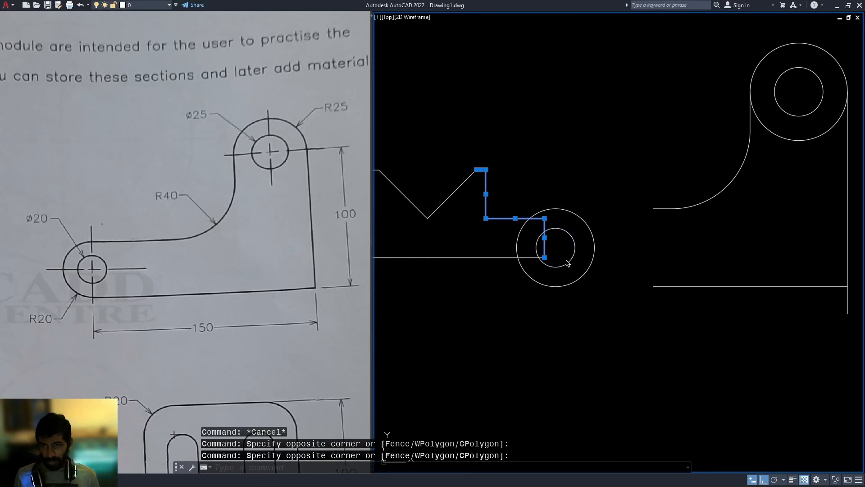
pyautogui.press('Delete')
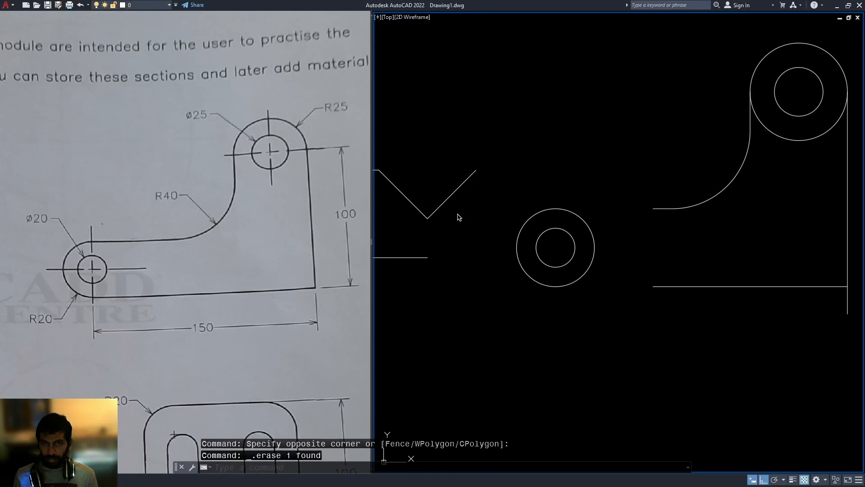
# Erase the rest of the earlier V-notch profile, including its notch lines and the far stepped end
pyautogui.click(477, 156)
pyautogui.click(381, 270)
pyautogui.press('Delete')
pyautogui.moveTo(432, 230); pyautogui.dragTo(580, 247, button='middle')
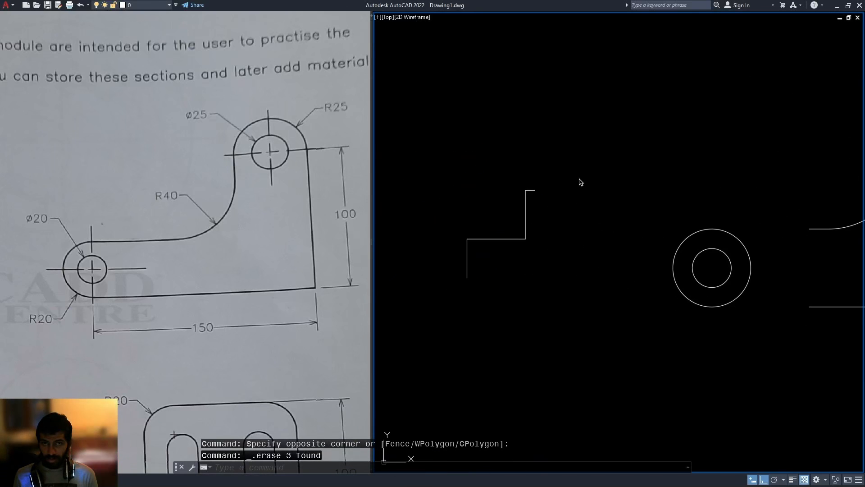
pyautogui.click(580, 176)
pyautogui.click(428, 324)
pyautogui.press('Delete')
pyautogui.moveTo(621, 319); pyautogui.dragTo(453, 299, button='middle')
pyautogui.moveTo(614, 298); pyautogui.dragTo(593, 309, button='middle')
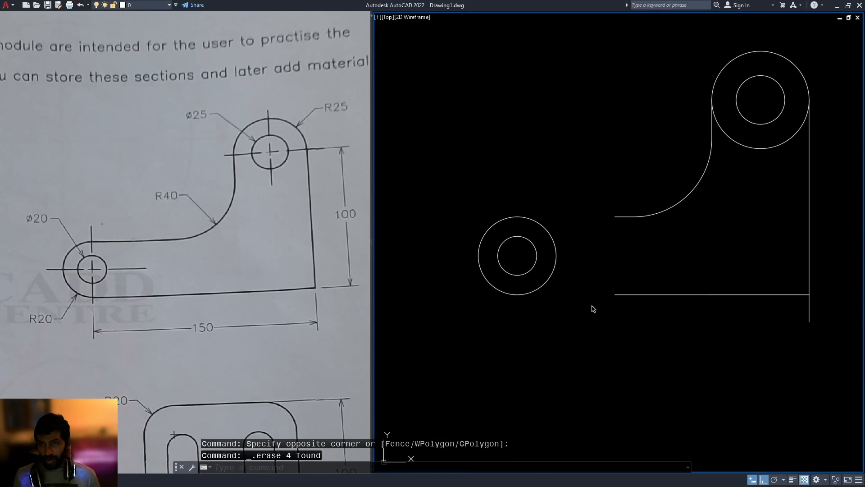
# Extend the bracket's inner horizontal line and its bottom edge to the large circle at the moved end
pyautogui.press('Escape')
pyautogui.press('Escape')
pyautogui.press('Escape')
pyautogui.write('ex')
pyautogui.moveTo(643, 267); pyautogui.dragTo(614, 339)
pyautogui.press('Escape')
pyautogui.press('Escape')
pyautogui.moveTo(604, 272); pyautogui.dragTo(578, 301, button='middle')
pyautogui.press('space')
pyautogui.moveTo(620, 219); pyautogui.dragTo(593, 294)
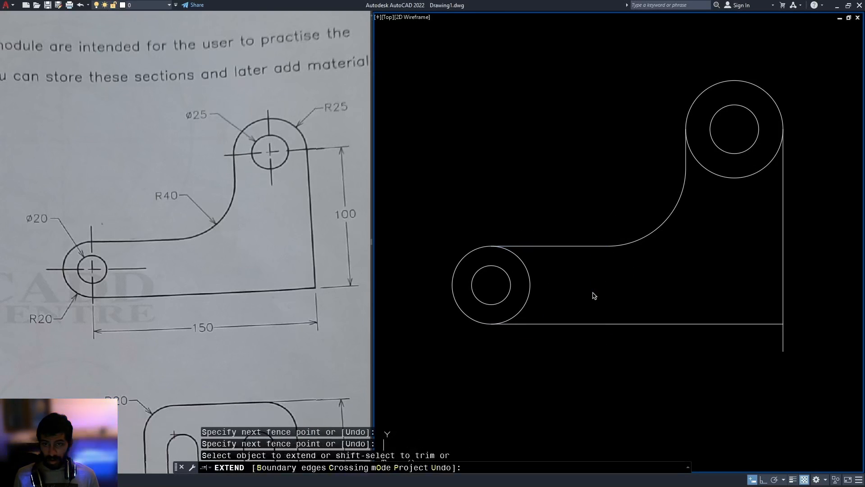
pyautogui.press('Escape')
pyautogui.moveTo(589, 294); pyautogui.dragTo(568, 278, button='middle')
pyautogui.press('Escape')
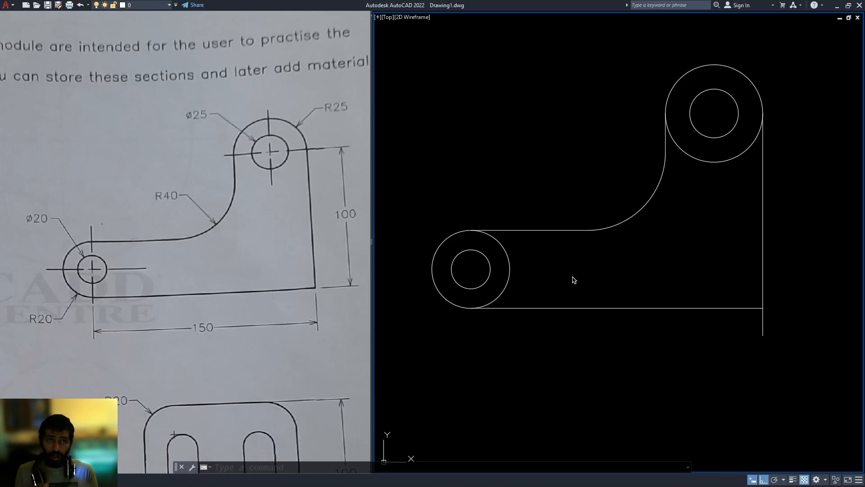
# Erase the complete bracket from the drawing viewport, including its circles, arc and lines
pyautogui.scroll(-2, 525, 284)
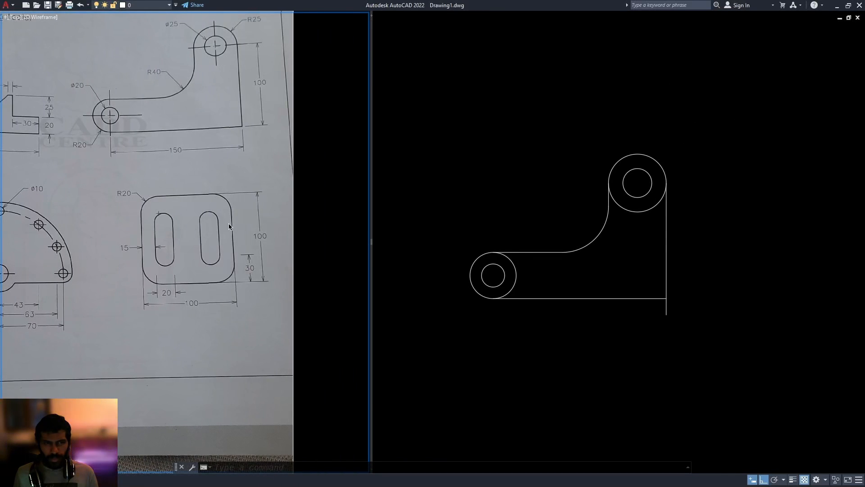
pyautogui.click(729, 143)
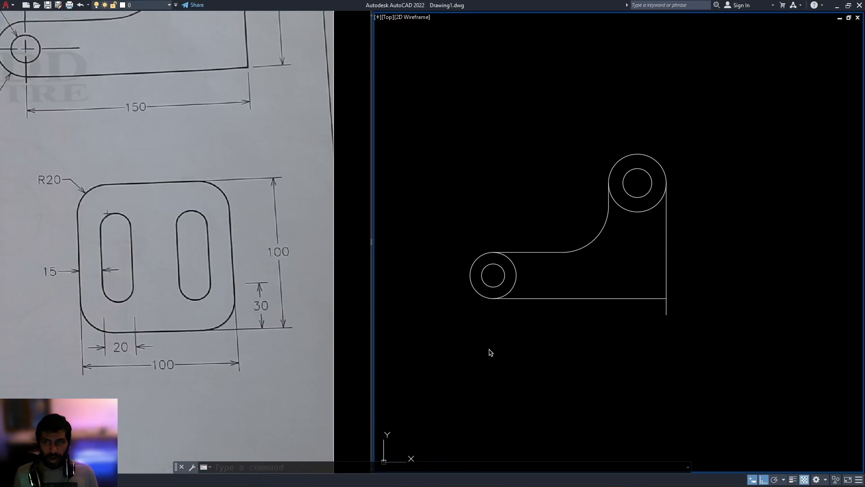
pyautogui.click(699, 157)
pyautogui.click(441, 345)
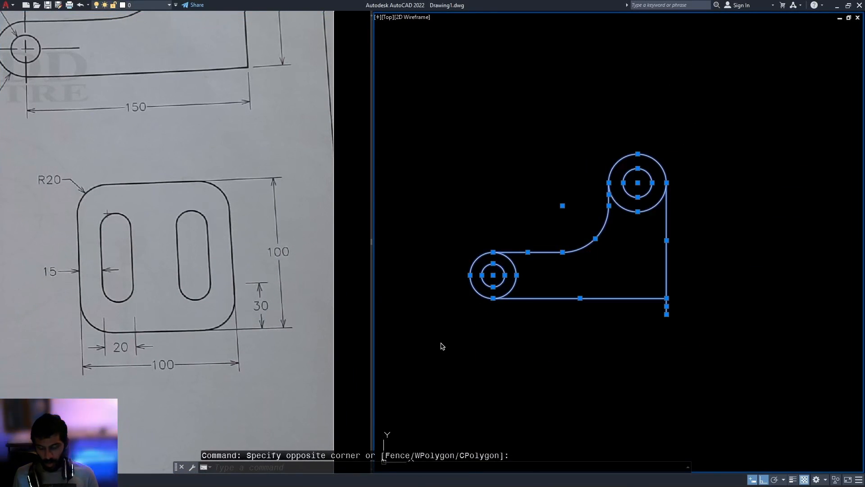
pyautogui.press('Delete')
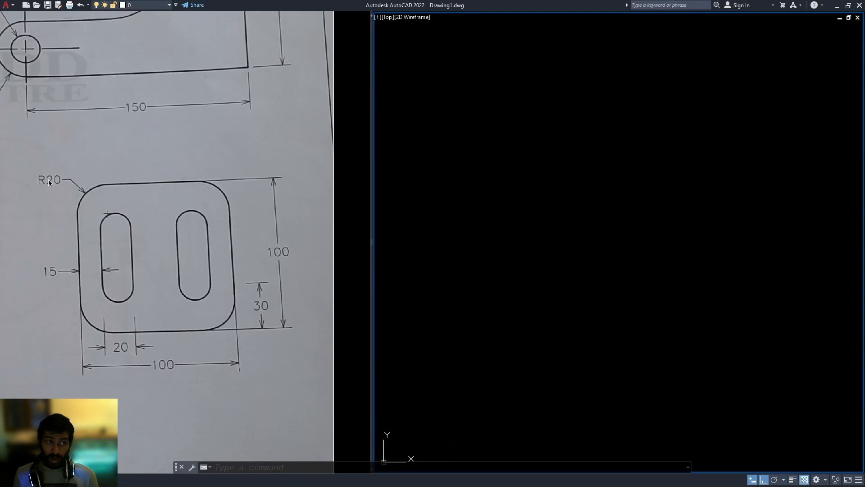
pyautogui.click(481, 242)
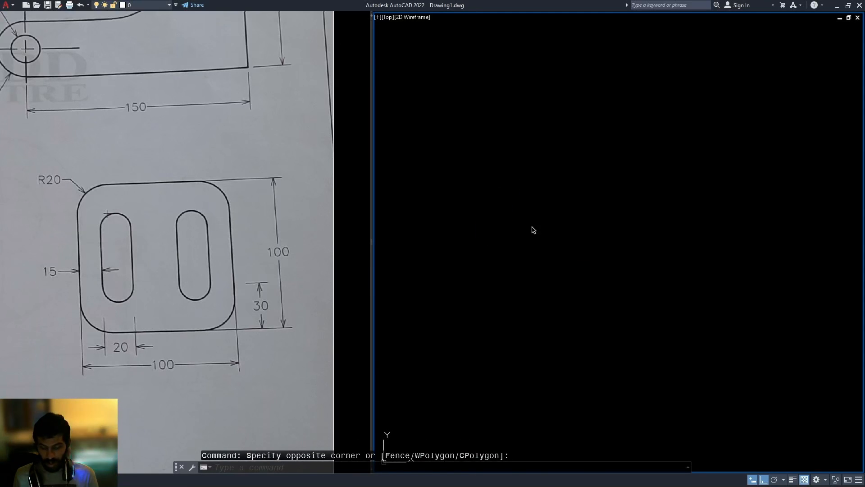
pyautogui.write('rec')
pyautogui.press('Return')
pyautogui.click(474, 346)
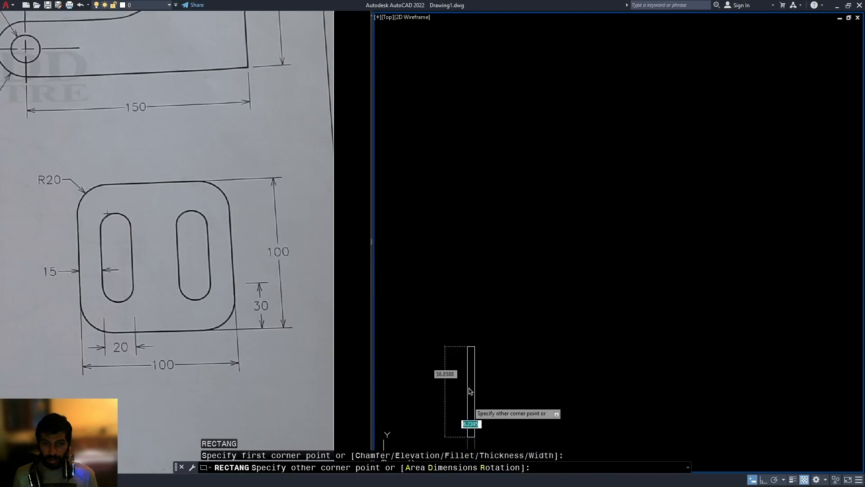
pyautogui.press('Escape')
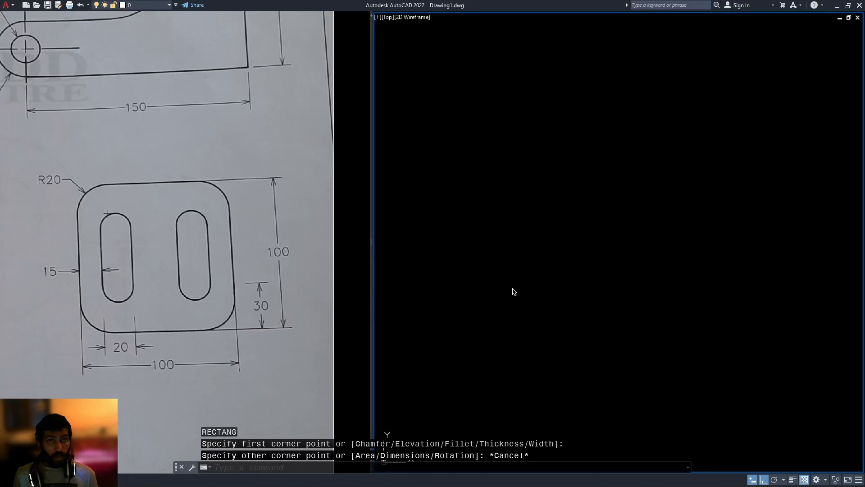
# Draw a 100 by 100 rectangle with the Fillet option set to a corner radius of 20
pyautogui.write('rec')
pyautogui.press('Return')
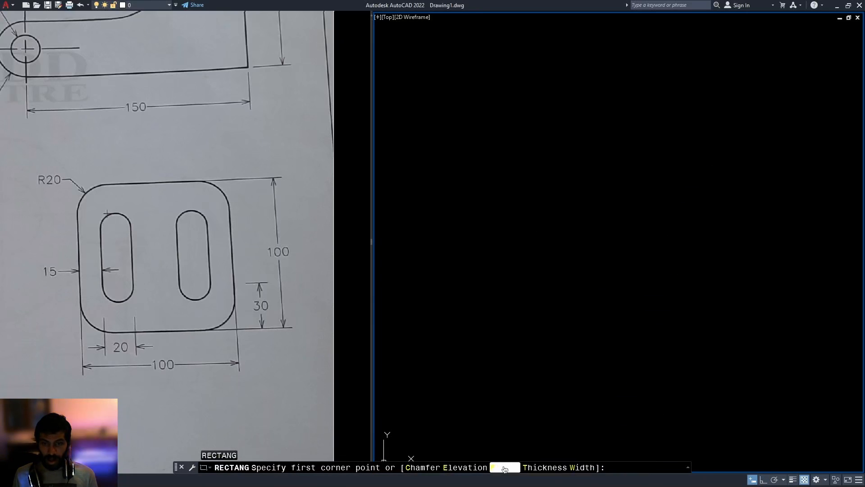
pyautogui.click(502, 467)
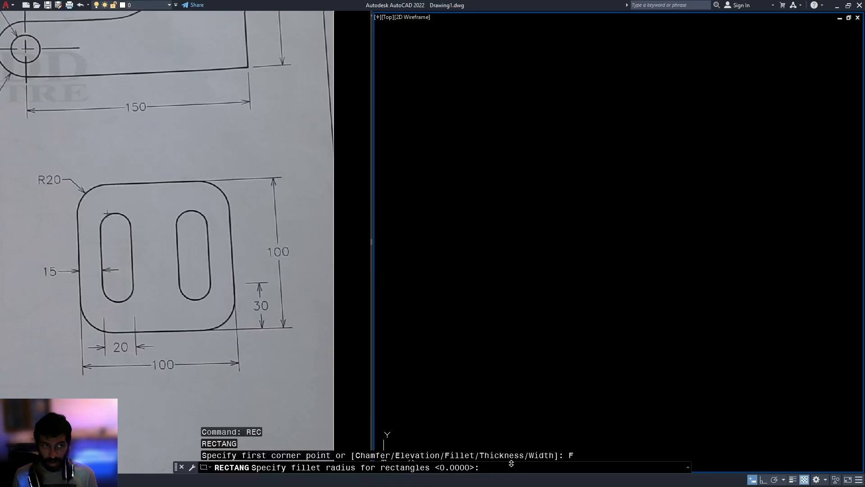
pyautogui.press('Return')
pyautogui.click(482, 334)
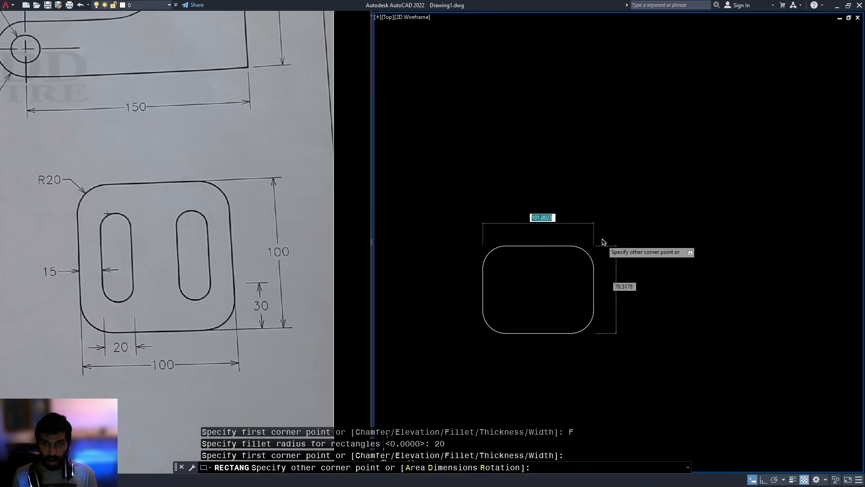
pyautogui.write('100')
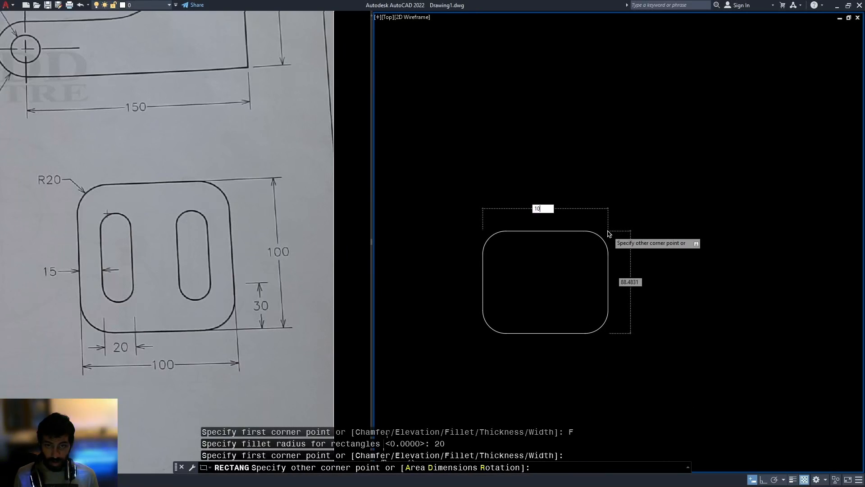
pyautogui.press('Tab')
pyautogui.write('100')
pyautogui.press('Return')
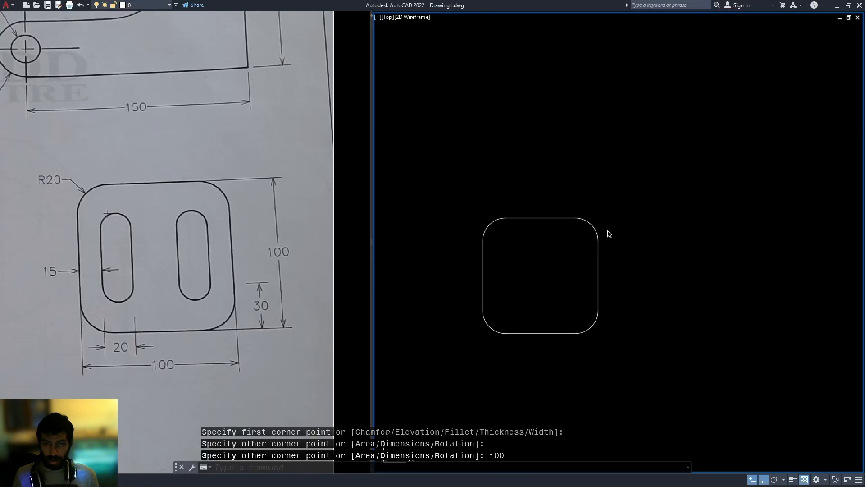
pyautogui.press('Escape')
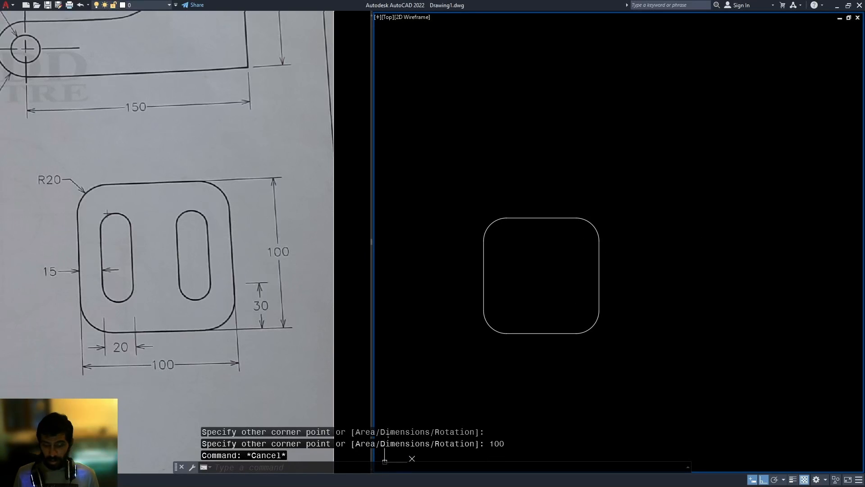
# Measure the rounded square's overall width, height and straight edges
pyautogui.write('mea')
pyautogui.press('Return')
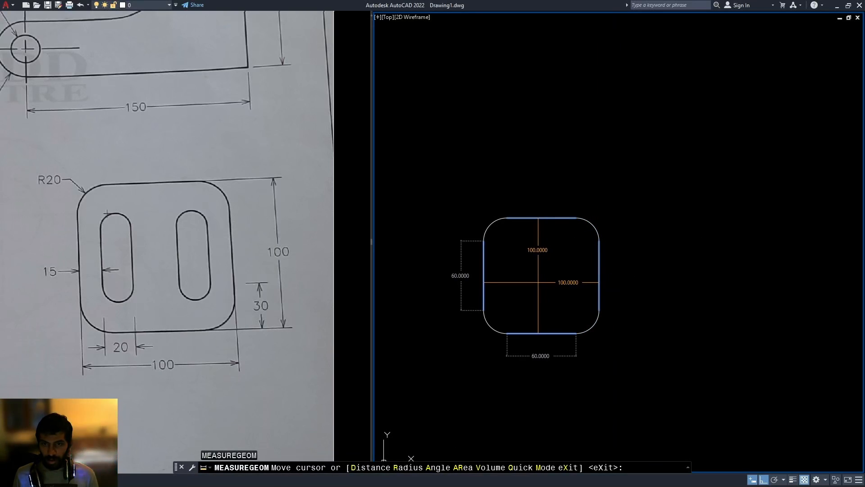
pyautogui.press('Escape')
pyautogui.moveTo(534, 284); pyautogui.dragTo(569, 280, button='middle')
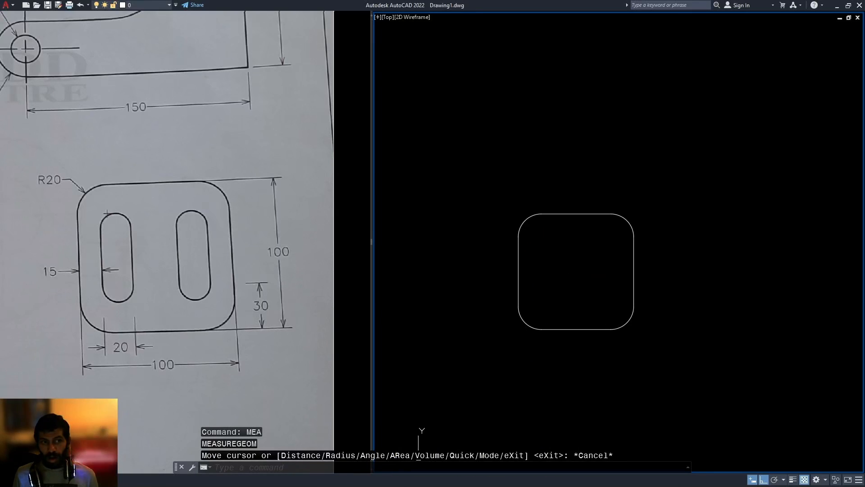
pyautogui.press('Escape')
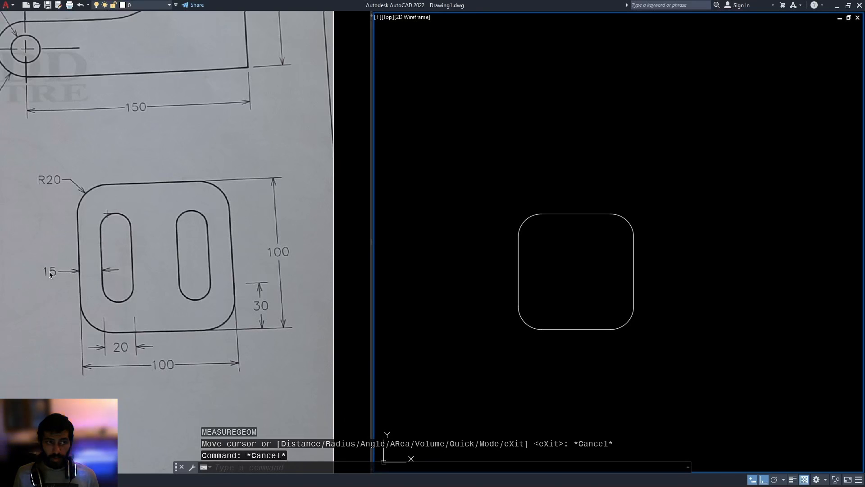
# Switch to the Snipping Tool capture of the plate and mark the left slot's lower arc in red with a horizontal diameter and a vertical radius
pyautogui.scroll(1, 546, 282)
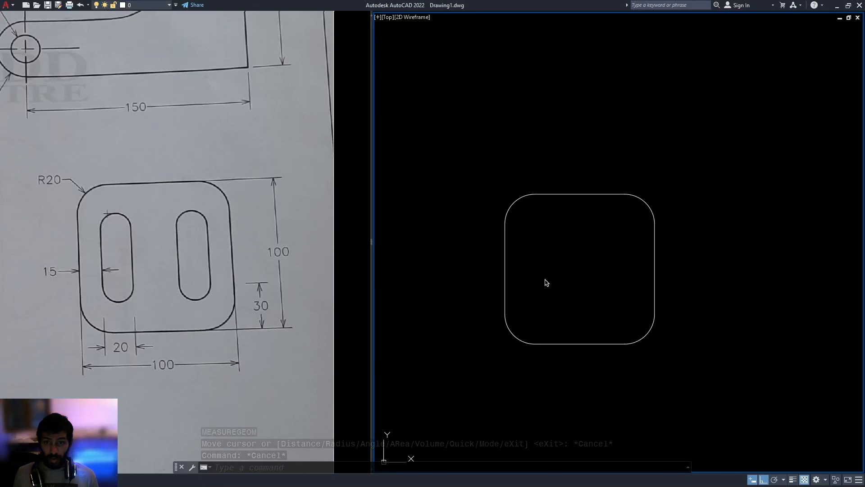
pyautogui.scroll(1, 520, 278)
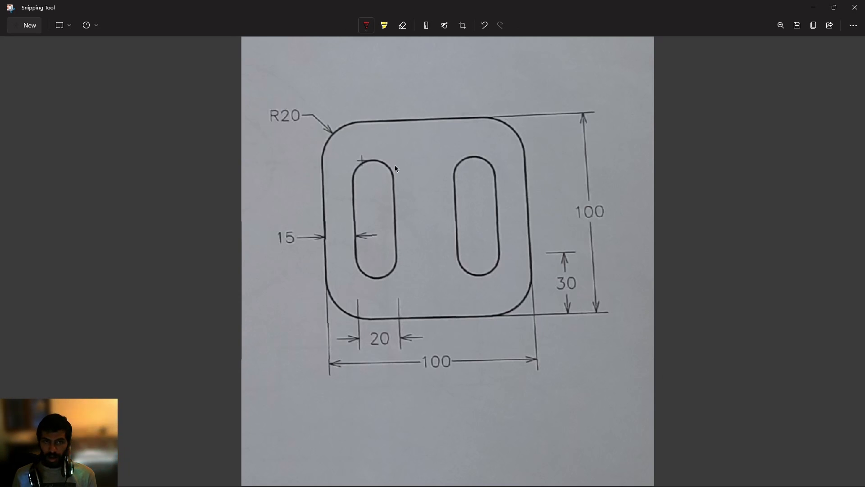
pyautogui.click(357, 281)
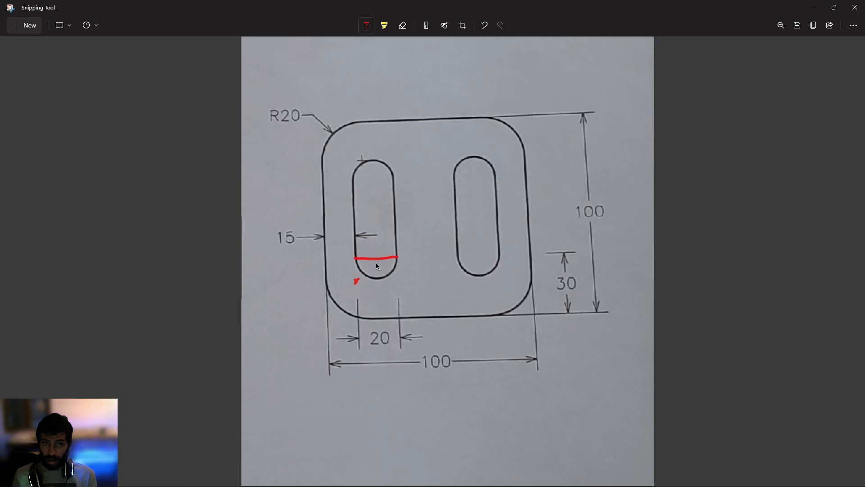
pyautogui.moveTo(375, 258); pyautogui.dragTo(376, 276)
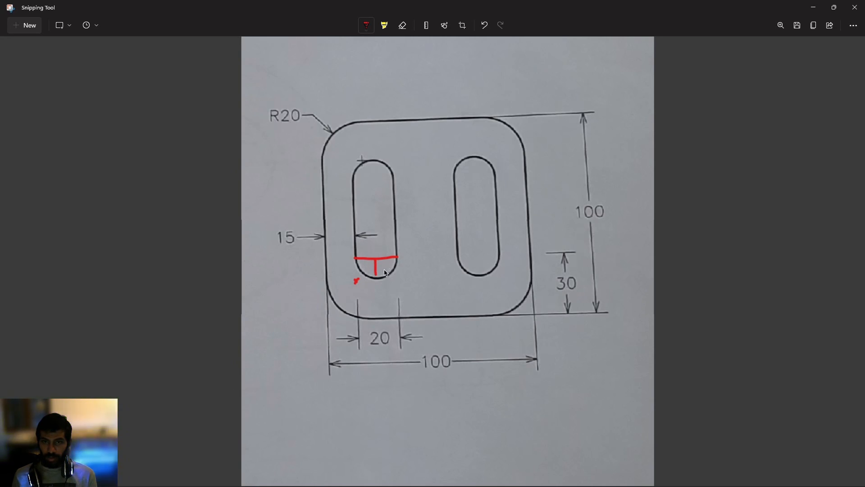
# Return to AutoCAD and draw a 15 by 20 helper rectangle from the tangent intersection at the plate's lower-left corner
pyautogui.hotkey('alt', 'Tab')
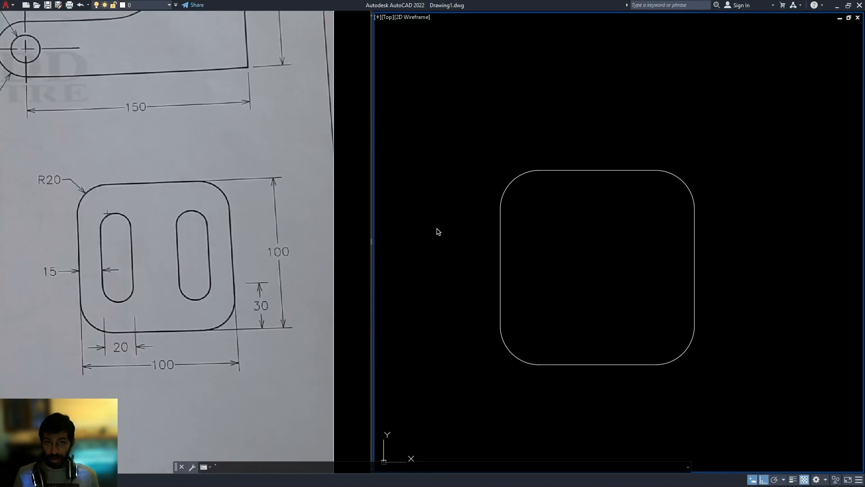
pyautogui.moveTo(521, 258); pyautogui.dragTo(502, 266, button='middle')
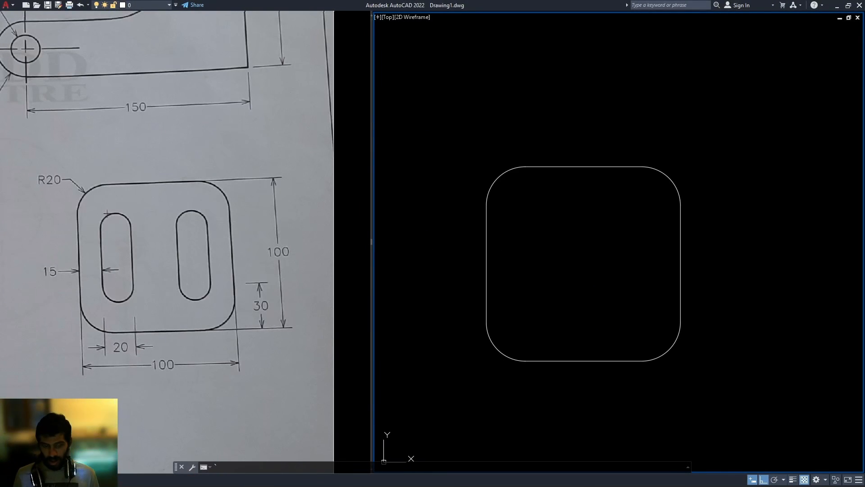
pyautogui.write('rec')
pyautogui.press('Return')
pyautogui.moveTo(497, 319); pyautogui.dragTo(492, 315, button='middle')
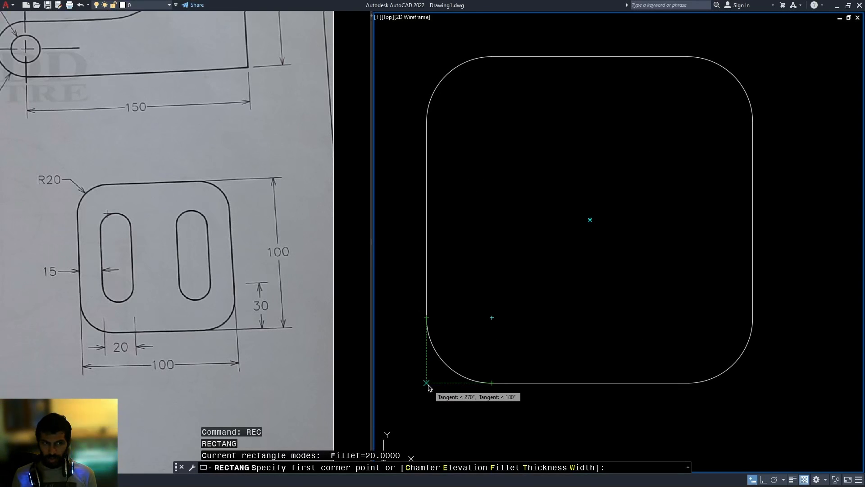
pyautogui.click(426, 383)
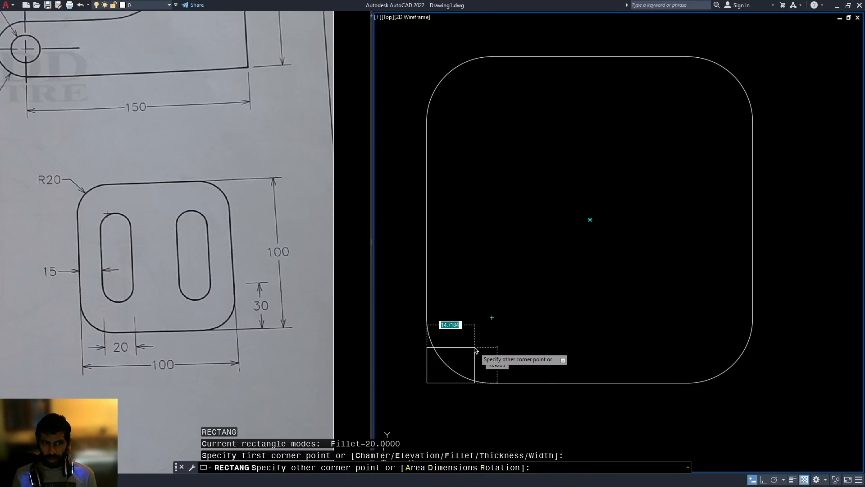
pyautogui.write('15')
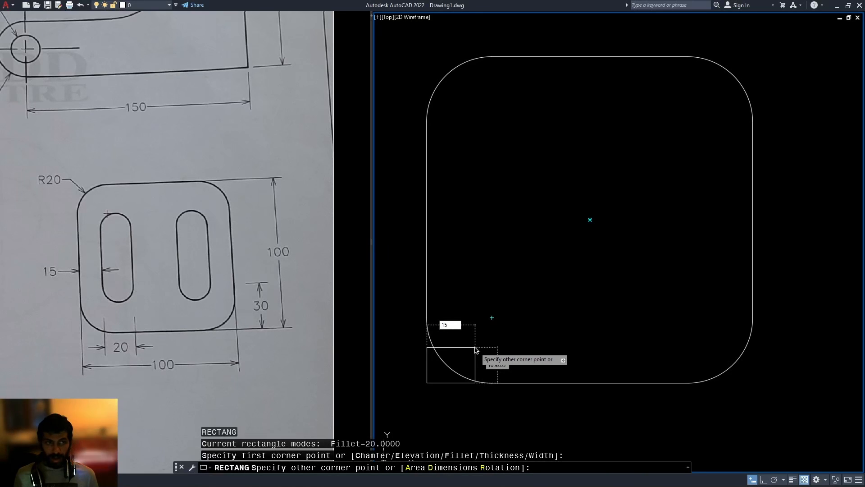
pyautogui.press('Tab')
pyautogui.write('20')
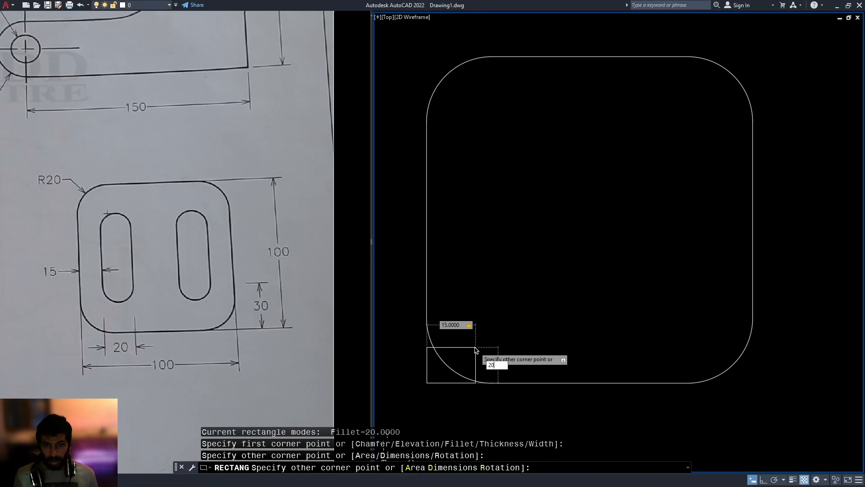
pyautogui.press('Return')
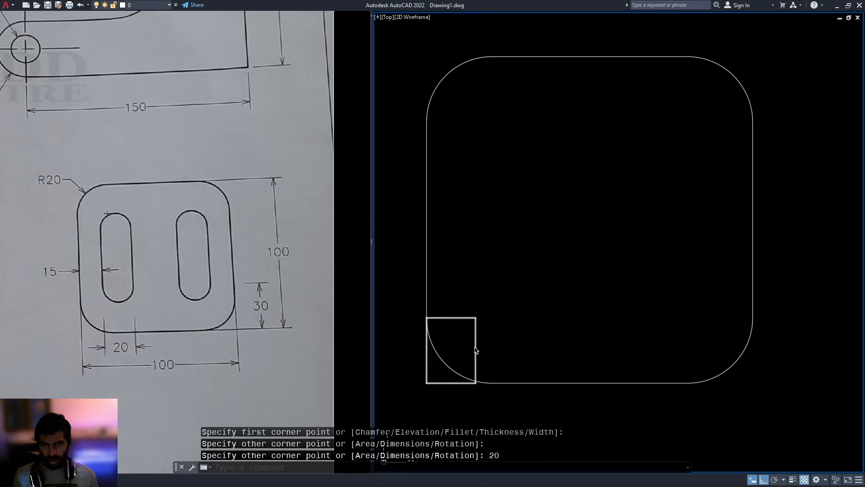
# Draw a 20 by 60 rectangle with fillet radius 10 from the helper rectangle's upper-right corner, and erase the helper
pyautogui.scroll(3, 480, 320)
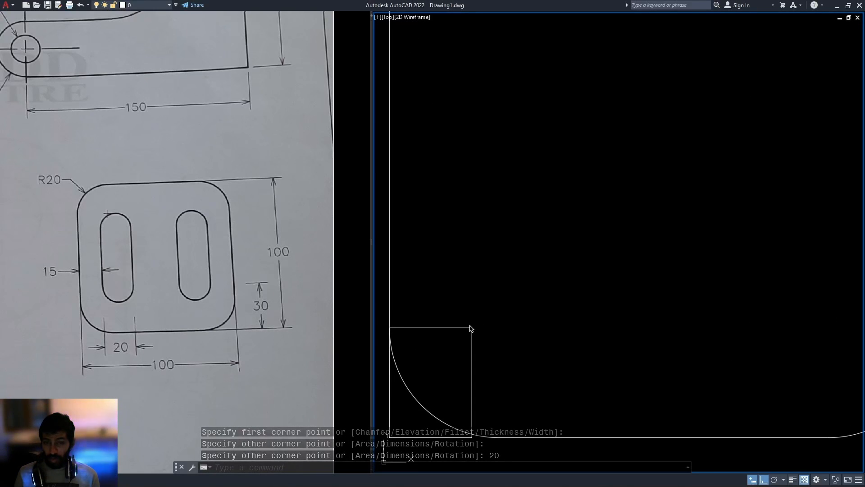
pyautogui.write('rec')
pyautogui.press('Return')
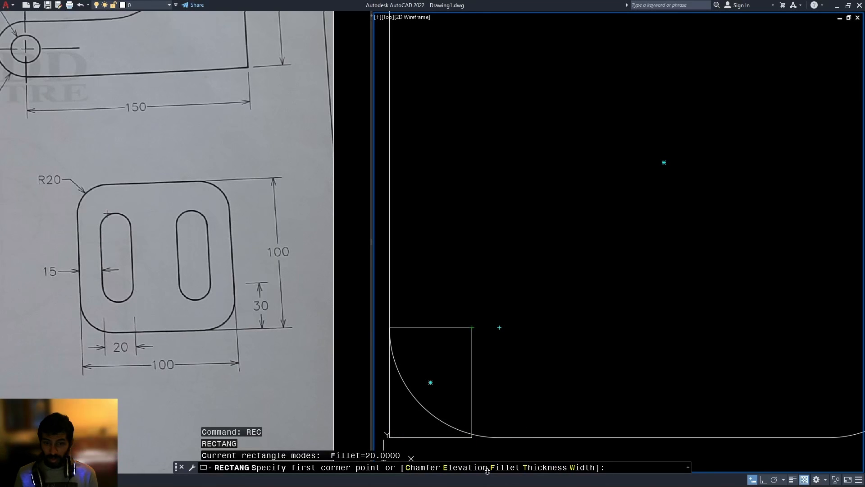
pyautogui.click(507, 467)
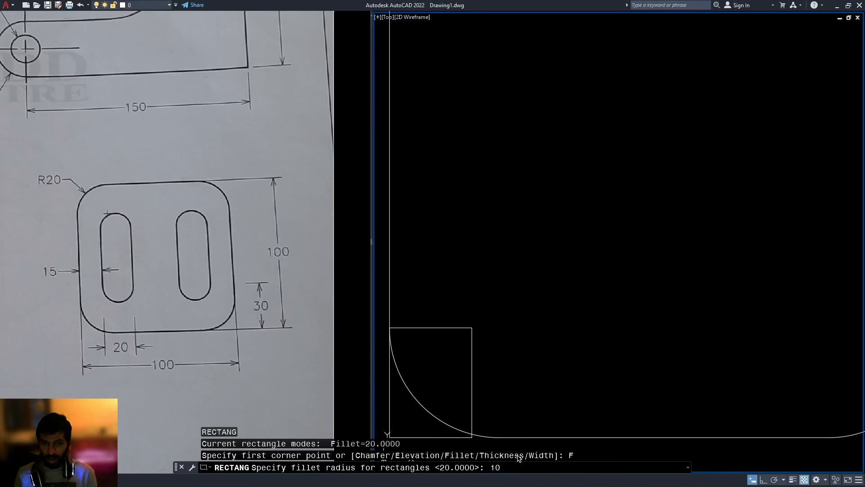
pyautogui.write('10')
pyautogui.press('Return')
pyautogui.click(472, 327)
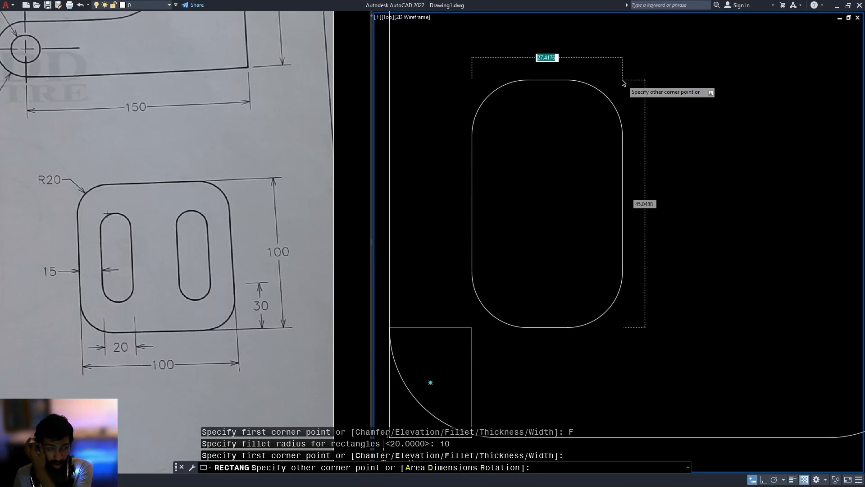
pyautogui.moveTo(609, 87); pyautogui.dragTo(599, 138, button='middle')
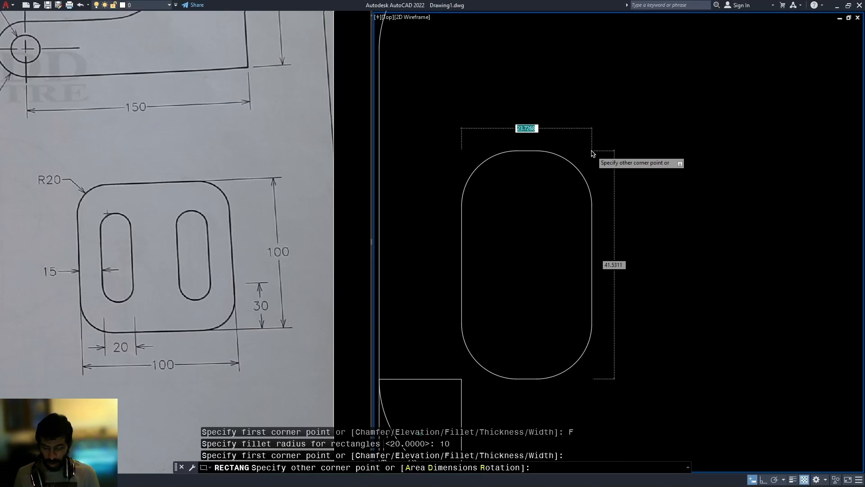
pyautogui.write('20')
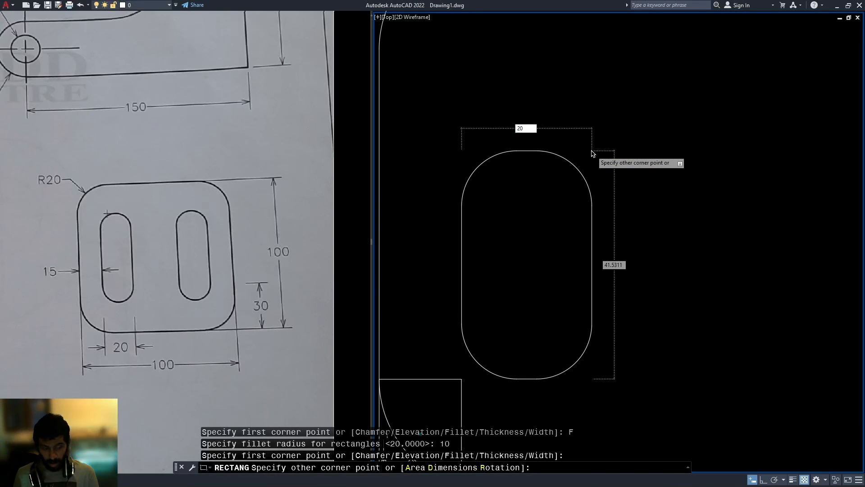
pyautogui.press('Tab')
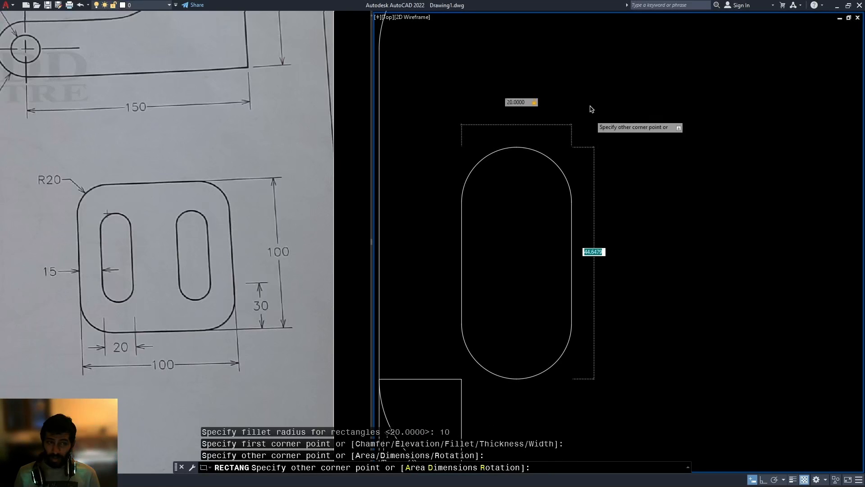
pyautogui.moveTo(533, 98); pyautogui.dragTo(533, 101, button='middle')
pyautogui.scroll(-2, 533, 102)
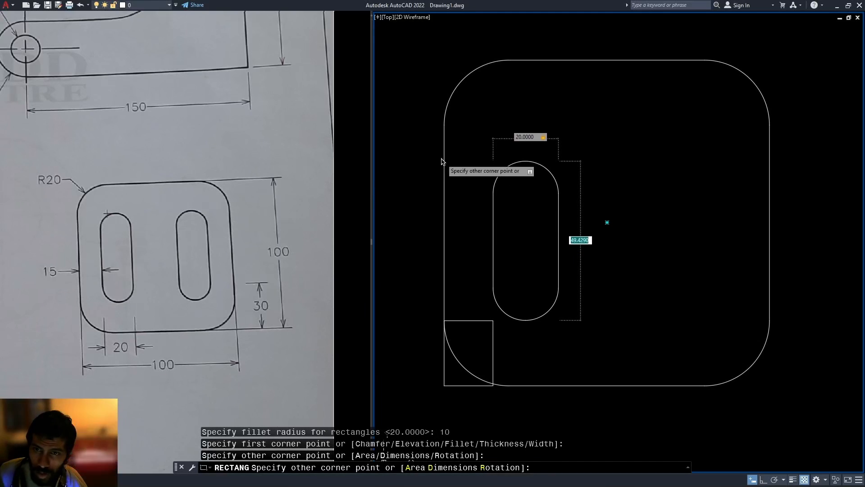
pyautogui.write('60')
pyautogui.press('Return')
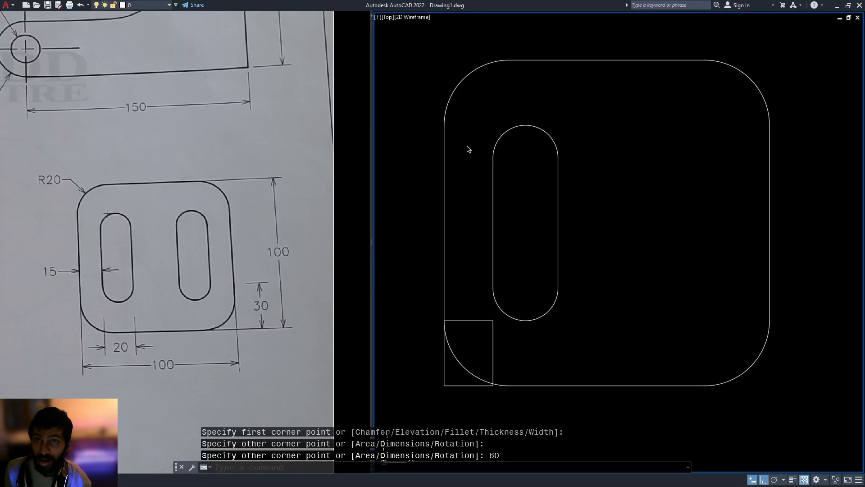
pyautogui.click(491, 320)
pyautogui.press('Delete')
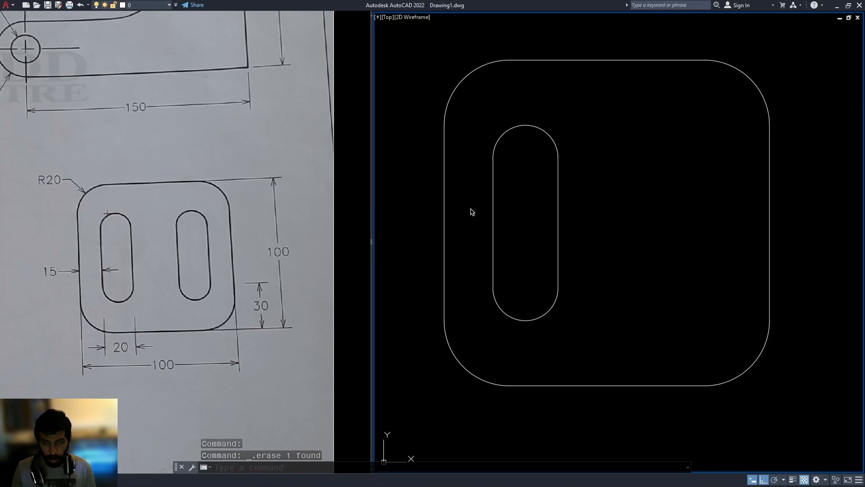
# Measure the horizontal distance between the slot's left side and the plate's left edge with a linear dimension
pyautogui.write('dli')
pyautogui.press('Return')
pyautogui.click(493, 239)
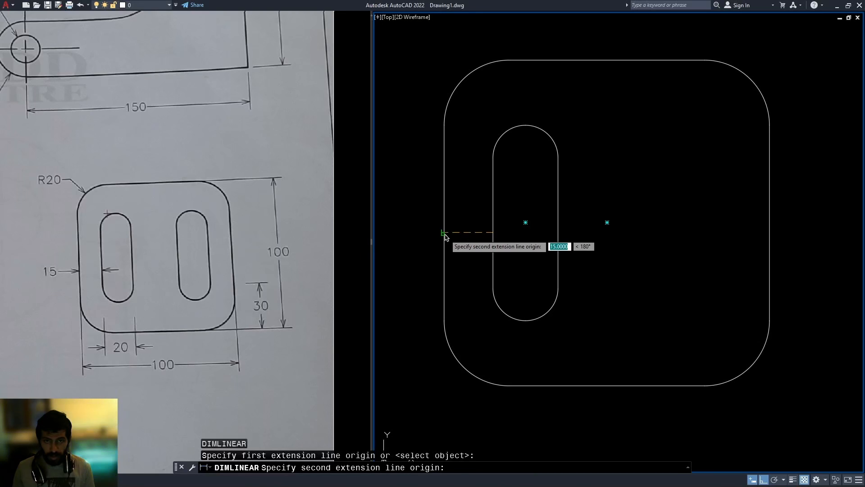
pyautogui.click(445, 239)
pyautogui.press('Escape')
# Measure the vertical distance from the slot's lower arc centre to the plate's bottom edge
pyautogui.moveTo(478, 266); pyautogui.dragTo(475, 260, button='middle')
pyautogui.press('Return')
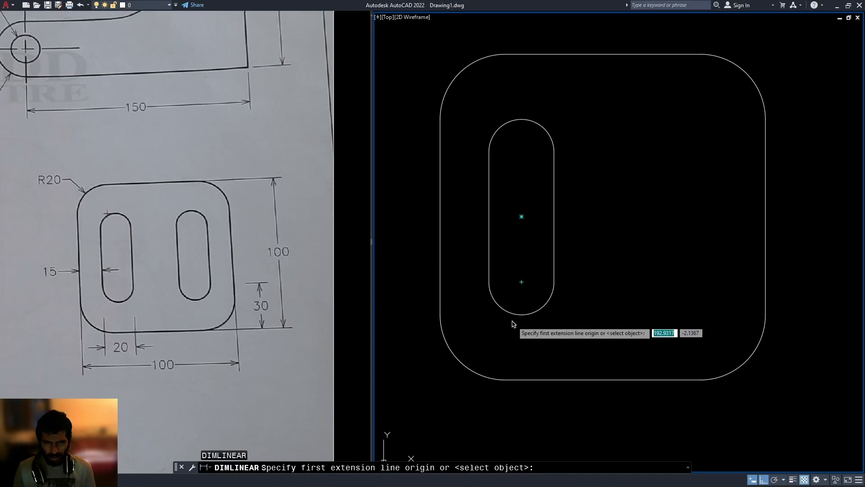
pyautogui.click(521, 283)
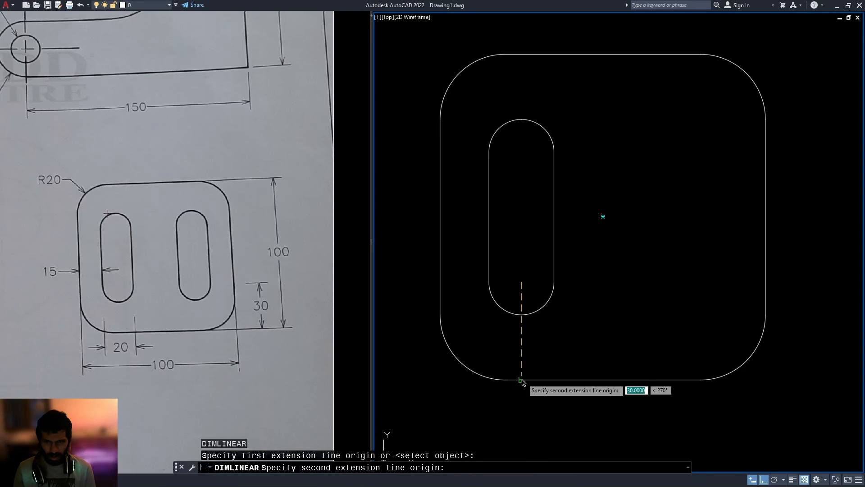
pyautogui.click(521, 379)
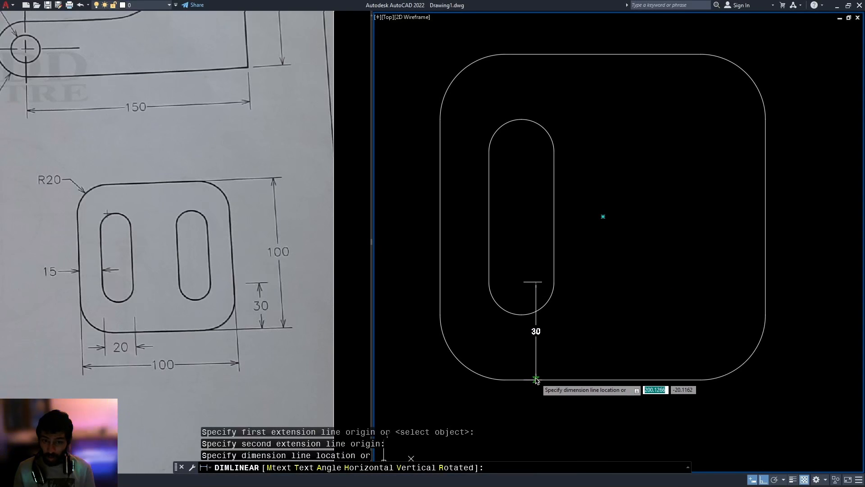
pyautogui.press('Escape')
# Measure the slot's width between its two straight sides at the lower arc
pyautogui.moveTo(535, 299)
pyautogui.mouseDown(button='middle')
pyautogui.moveTo(529, 310)
pyautogui.moveTo(528, 281)
pyautogui.mouseUp(button='middle')
pyautogui.press('Return')
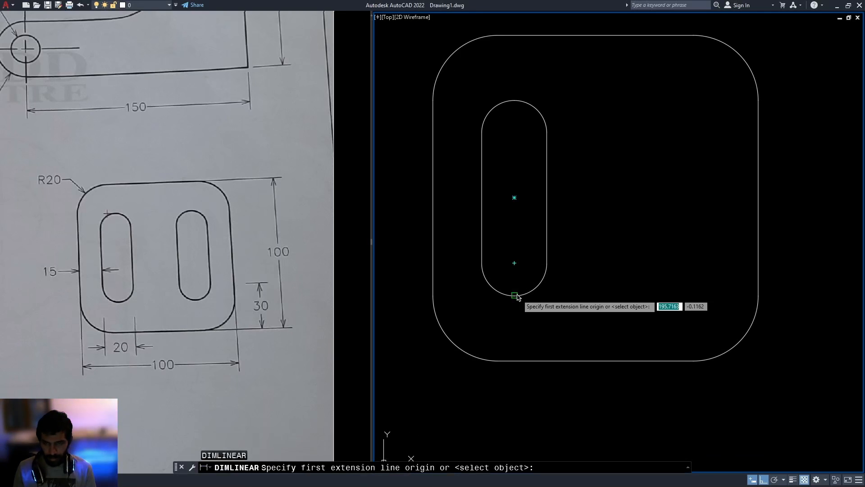
pyautogui.click(479, 266)
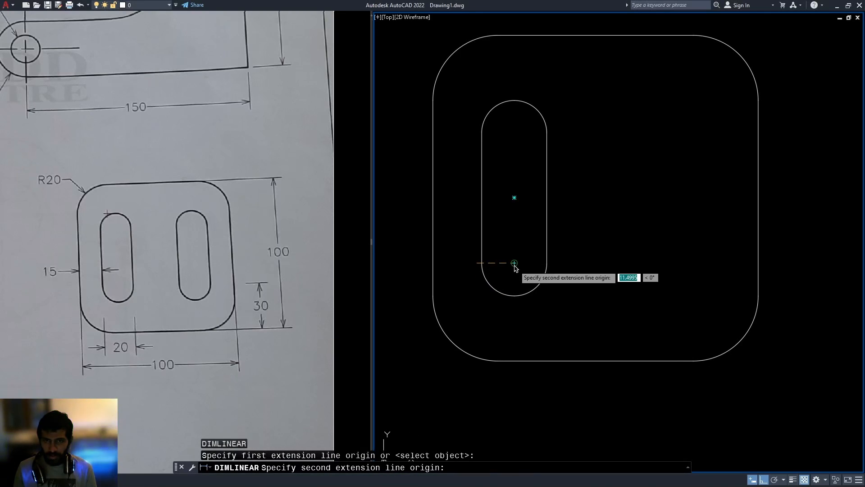
pyautogui.press('Escape')
pyautogui.press('Return')
pyautogui.click(481, 269)
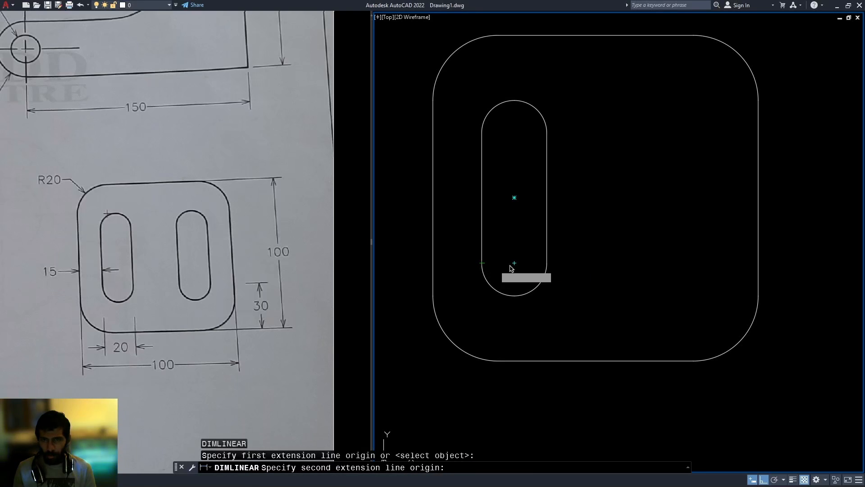
pyautogui.click(546, 270)
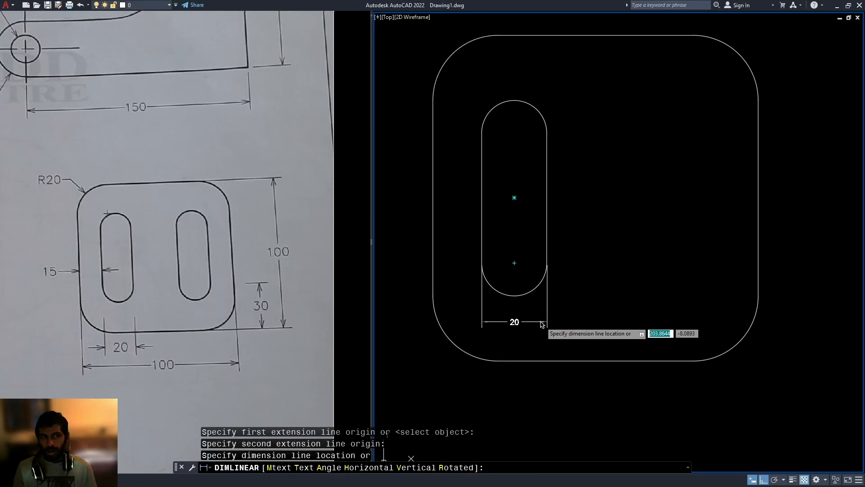
pyautogui.press('Escape')
# Add a radius dimension to the plate's lower-left corner arc, placed outside the plate
pyautogui.write('d')
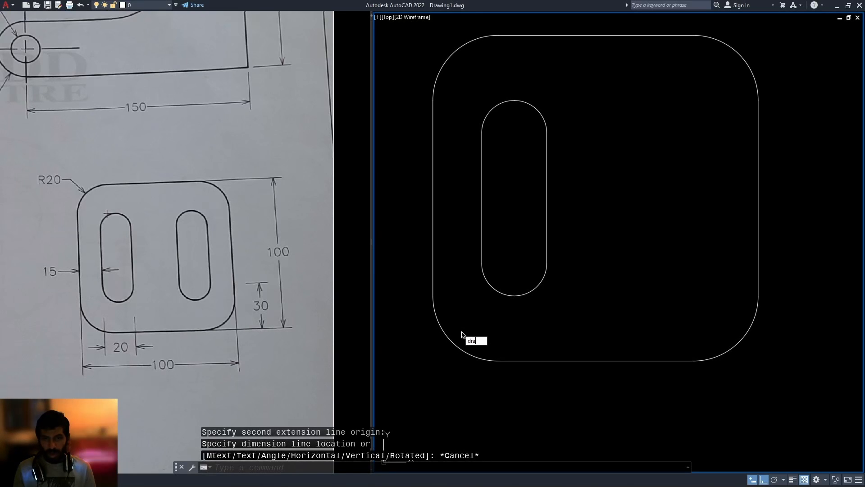
pyautogui.write('ra')
pyautogui.press('Return')
pyautogui.click(456, 346)
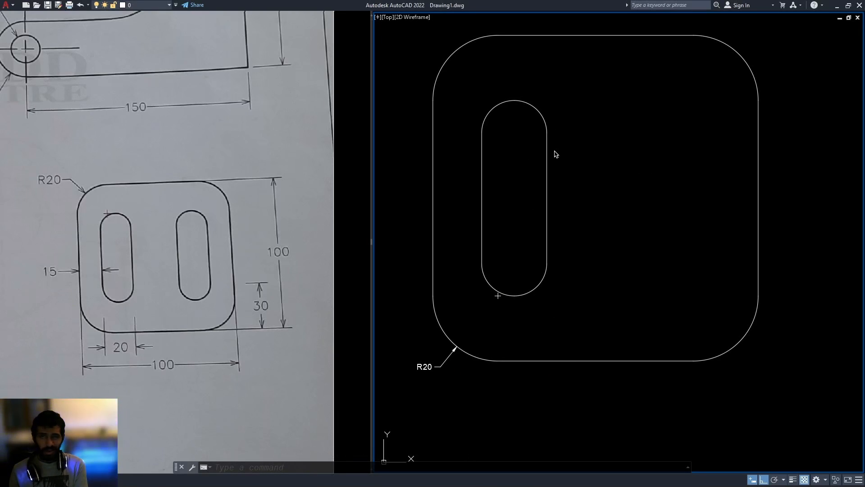
# Mirror the slot about the plate's vertical centreline, keeping the original slot
pyautogui.click(628, 176)
pyautogui.click(608, 213)
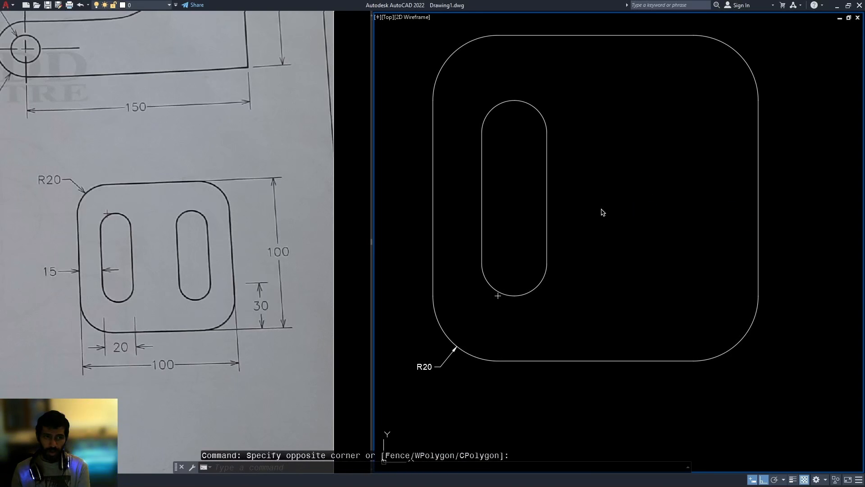
pyautogui.moveTo(601, 227); pyautogui.dragTo(597, 235, button='middle')
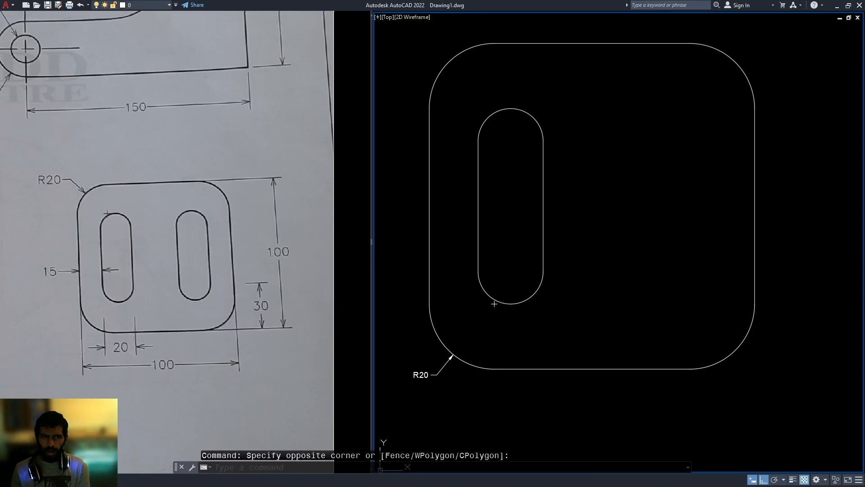
pyautogui.click(589, 181)
pyautogui.click(536, 220)
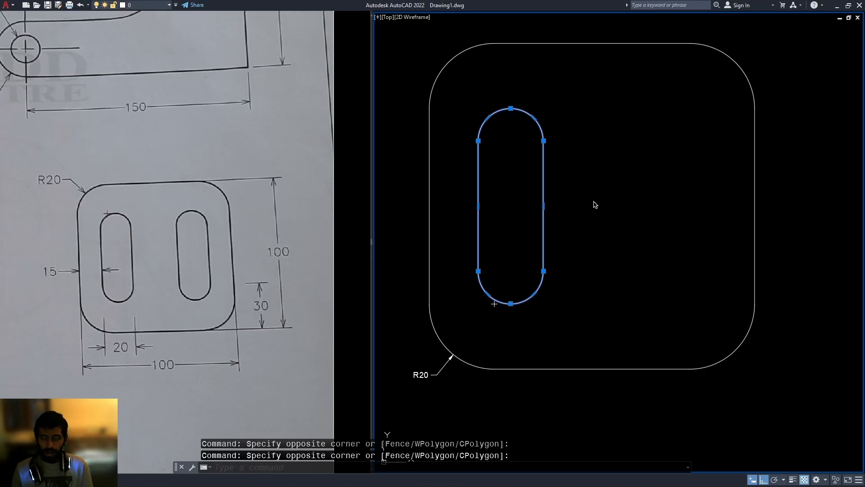
pyautogui.moveTo(594, 205); pyautogui.dragTo(584, 211, button='middle')
pyautogui.write('mi')
pyautogui.press('Return')
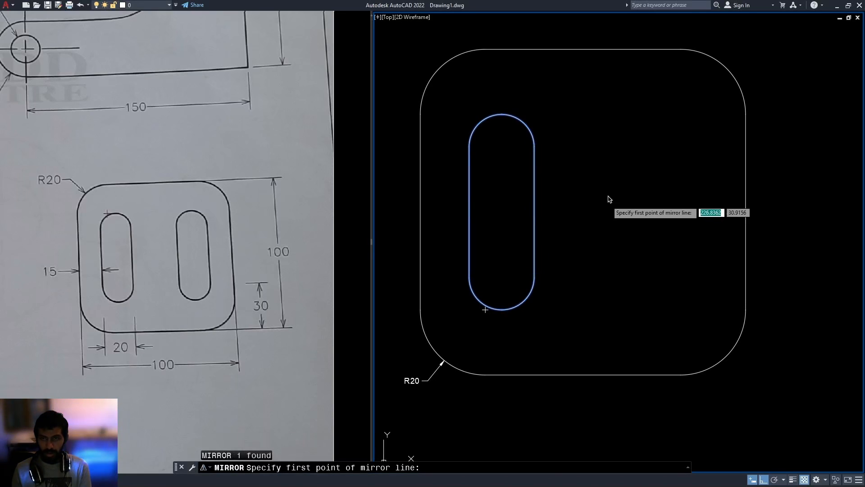
pyautogui.click(582, 50)
pyautogui.click(584, 105)
pyautogui.write('N')
pyautogui.press('Return')
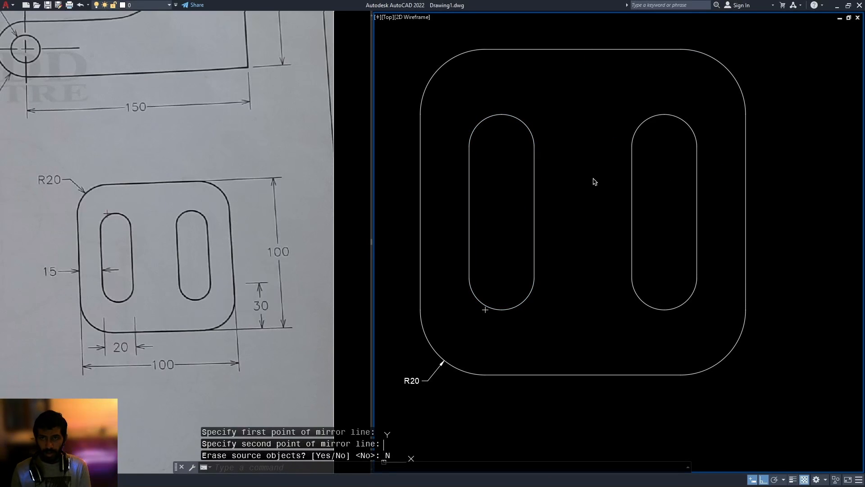
# Examine the quadrant-shaped plate with the R20 hub and its hole sizes on the reference sheet
pyautogui.click(473, 300)
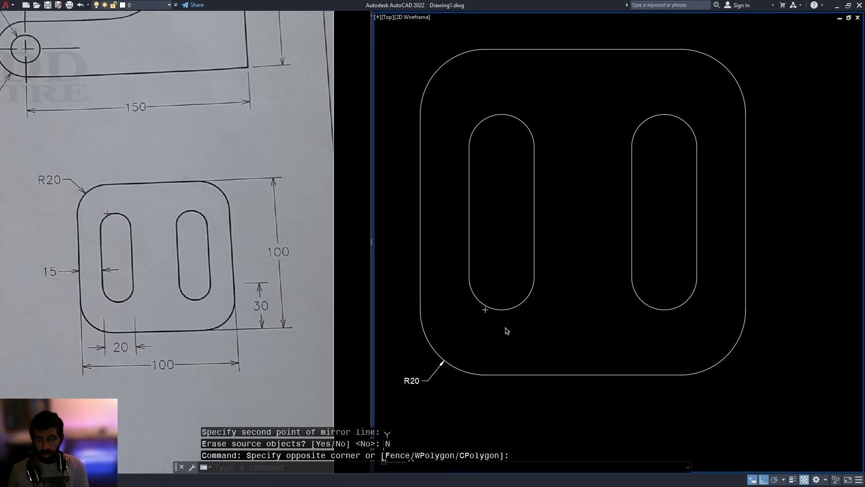
pyautogui.moveTo(509, 327); pyautogui.dragTo(581, 287, button='middle')
pyautogui.scroll(-2, 512, 324)
pyautogui.click(212, 284)
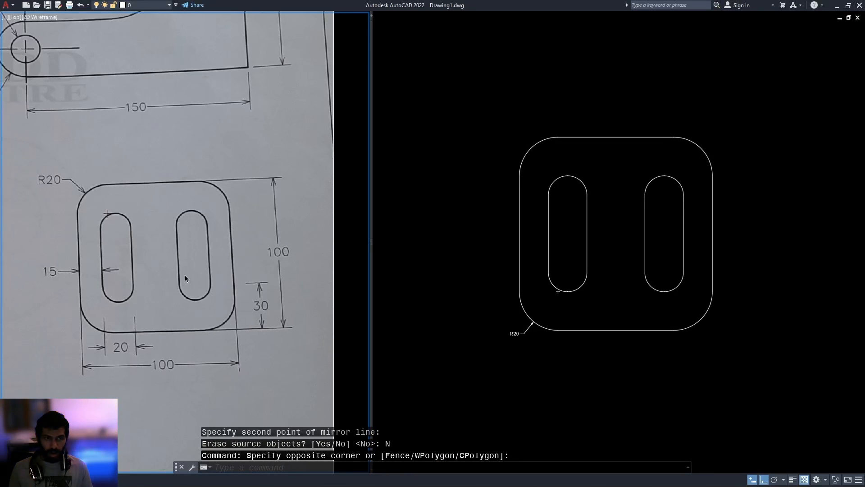
pyautogui.moveTo(187, 269); pyautogui.dragTo(225, 264, button='middle')
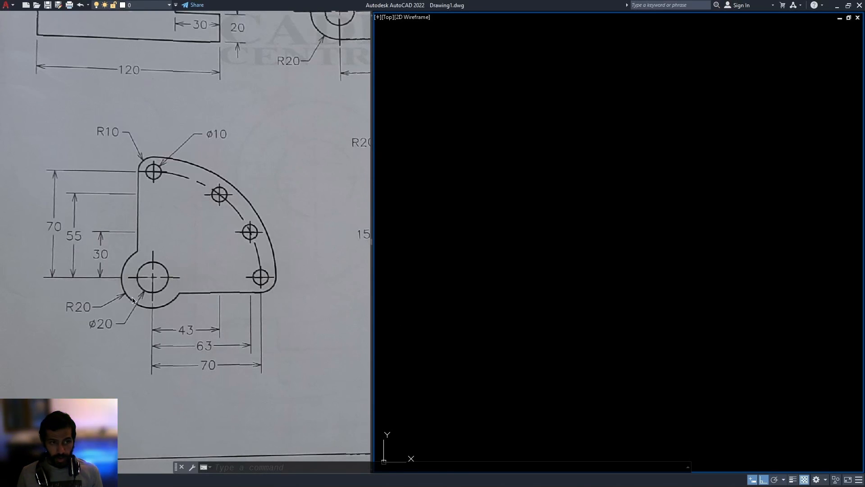
pyautogui.click(153, 283)
pyautogui.scroll(1, 153, 273)
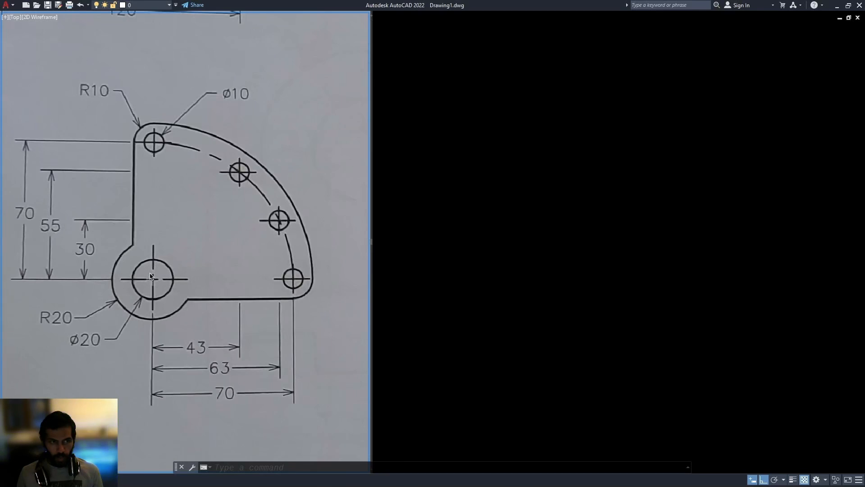
pyautogui.moveTo(157, 276); pyautogui.dragTo(162, 283, button='middle')
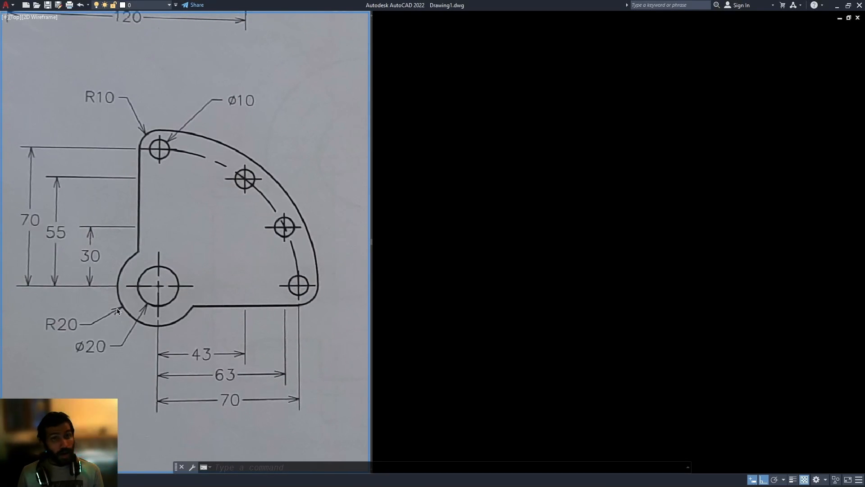
# Draw a circle of radius 20 in an empty area of the drawing for the hub's outer outline
pyautogui.click(489, 274)
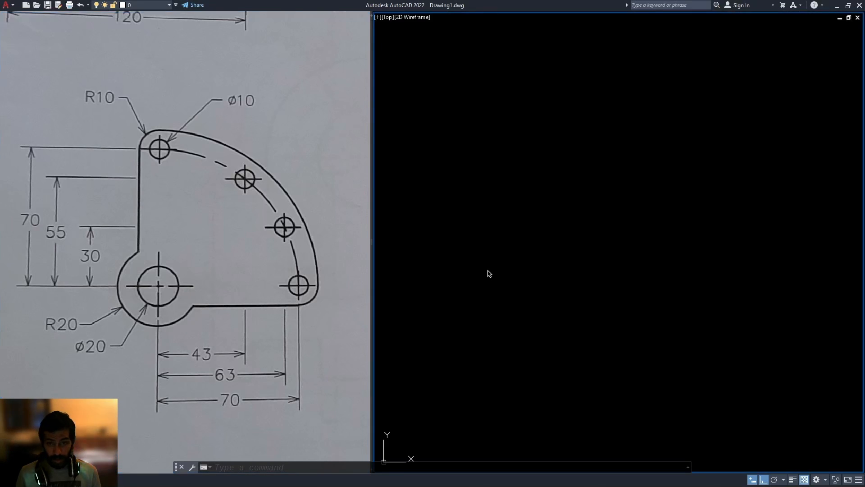
pyautogui.click(501, 298)
pyautogui.click(510, 299)
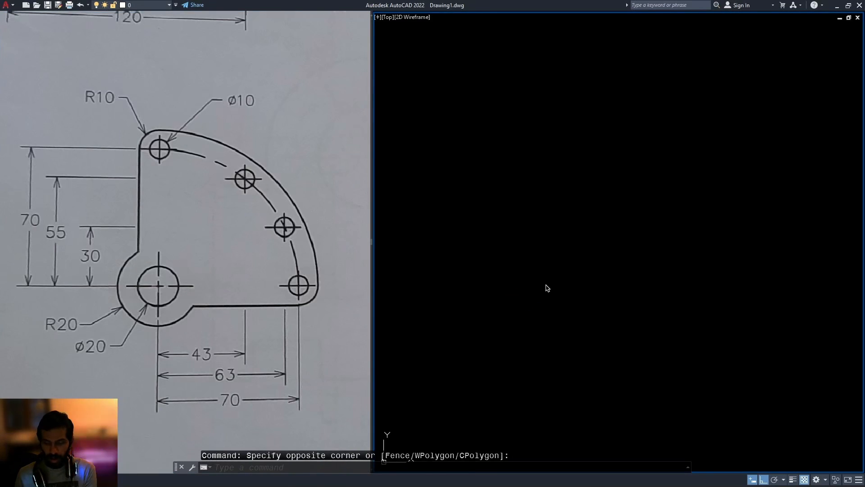
pyautogui.write('c')
pyautogui.press('Return')
pyautogui.click(547, 263)
pyautogui.write('20')
pyautogui.press('Return')
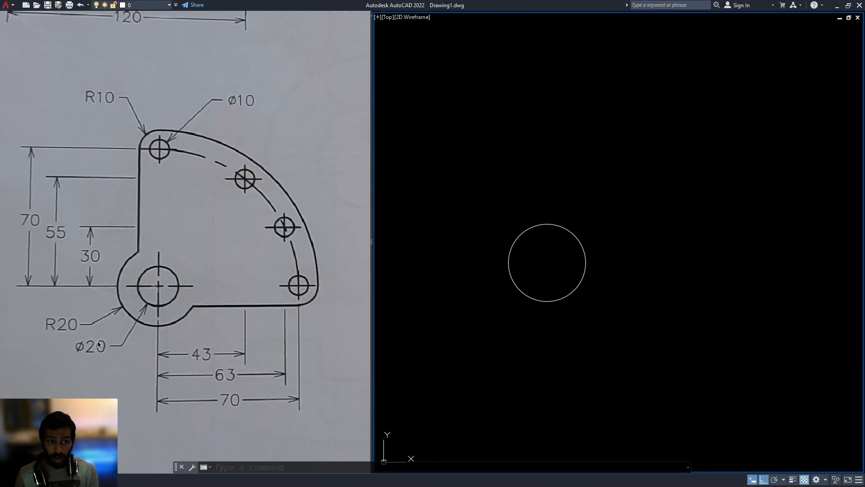
# Draw a concentric circle of radius 10 inside the hub circle
pyautogui.moveTo(543, 250); pyautogui.dragTo(546, 252, button='middle')
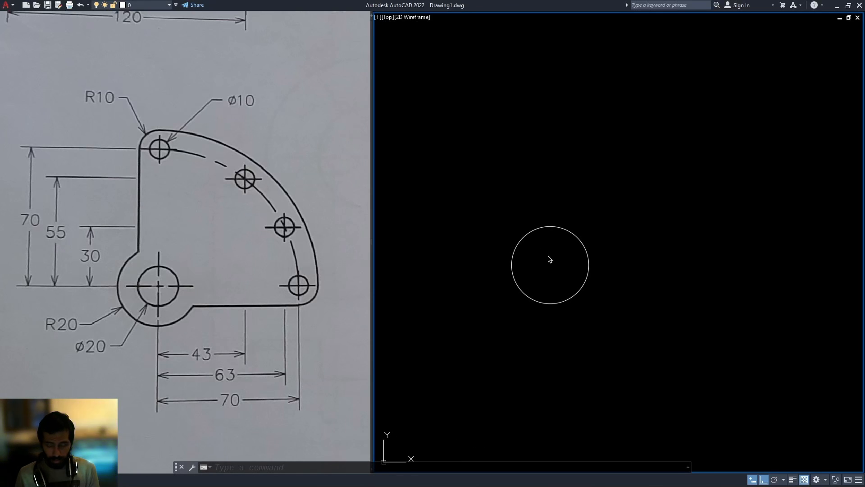
pyautogui.press('space')
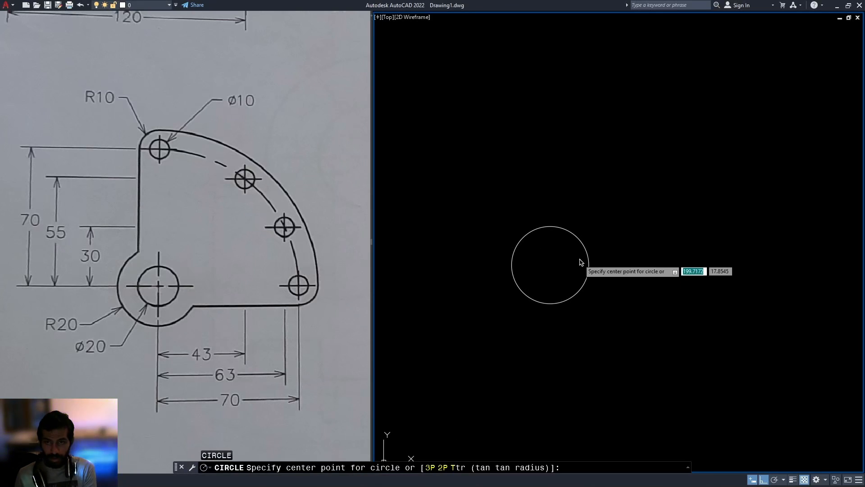
pyautogui.click(550, 265)
pyautogui.write('10')
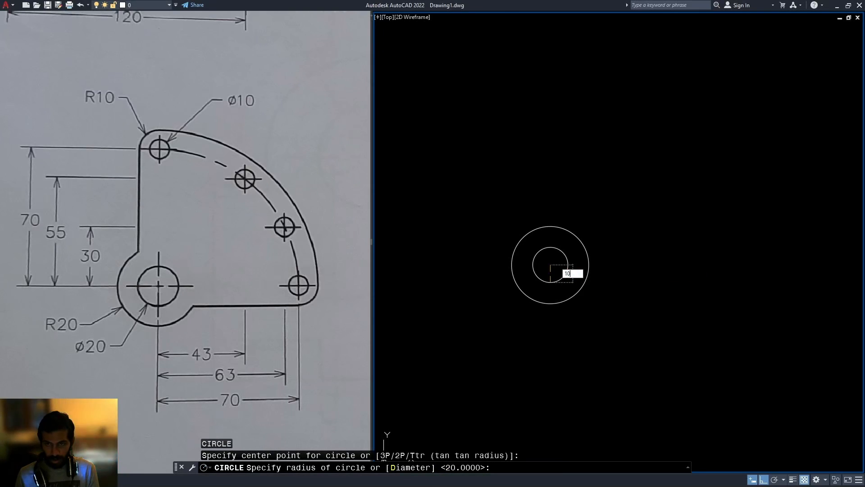
pyautogui.press('Return')
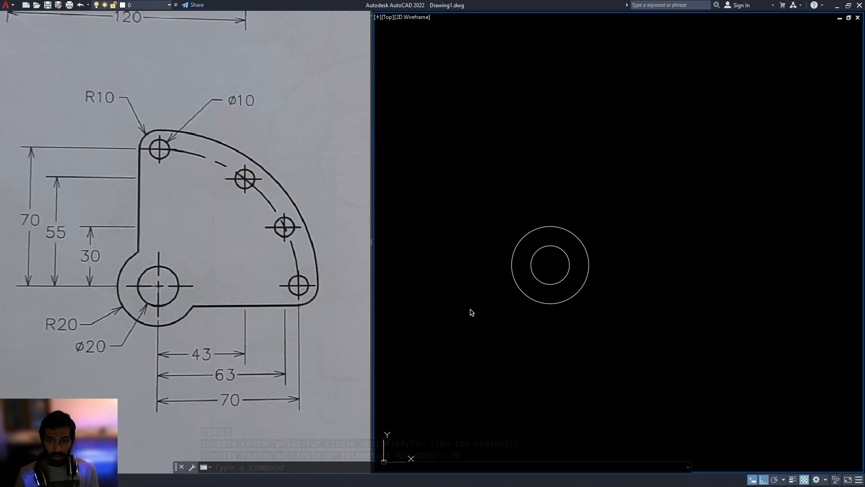
# Examine the horizontal and vertical position dimensions of the quadrant plate's four small holes on the reference sheet
pyautogui.moveTo(556, 284); pyautogui.dragTo(558, 288, button='middle')
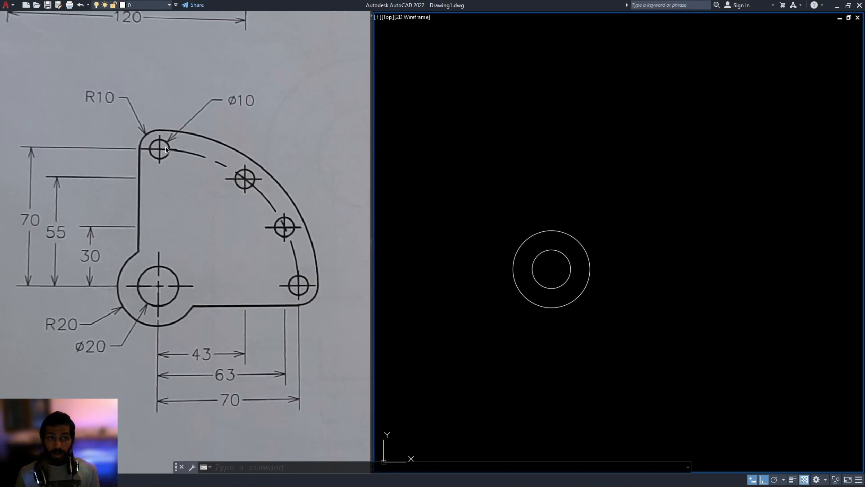
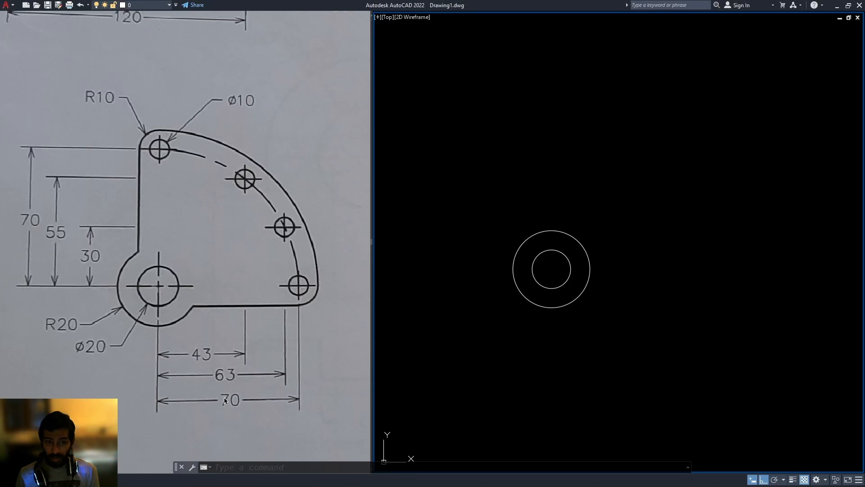
pyautogui.scroll(-1, 238, 393)
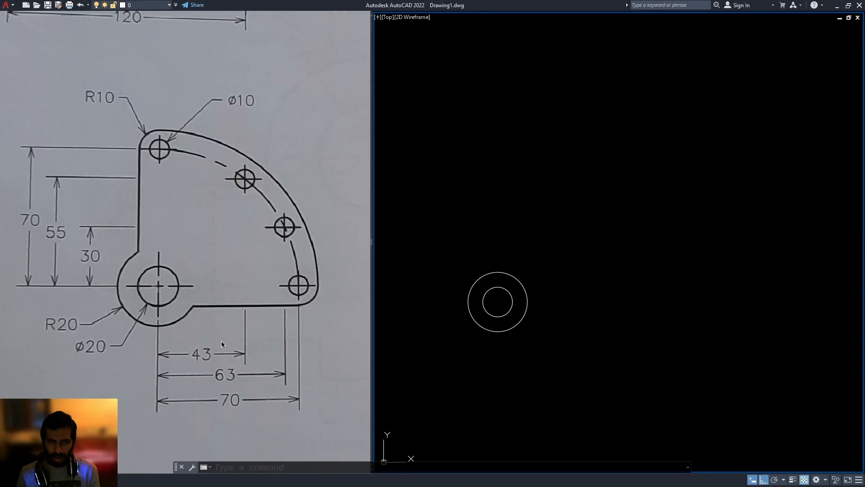
pyautogui.click(217, 385)
pyautogui.click(215, 355)
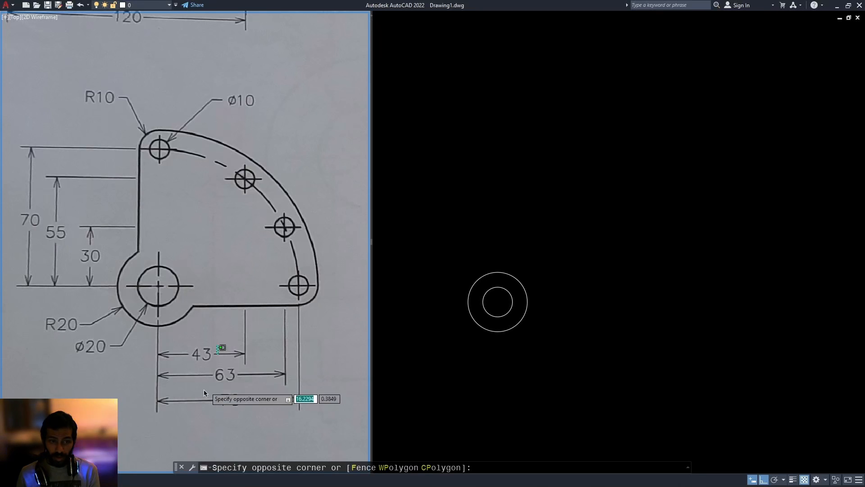
pyautogui.click(197, 410)
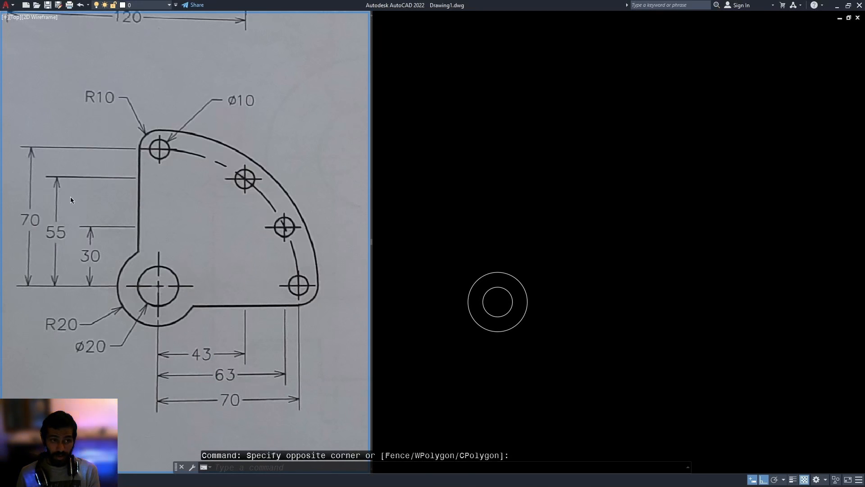
pyautogui.click(85, 178)
pyautogui.click(19, 264)
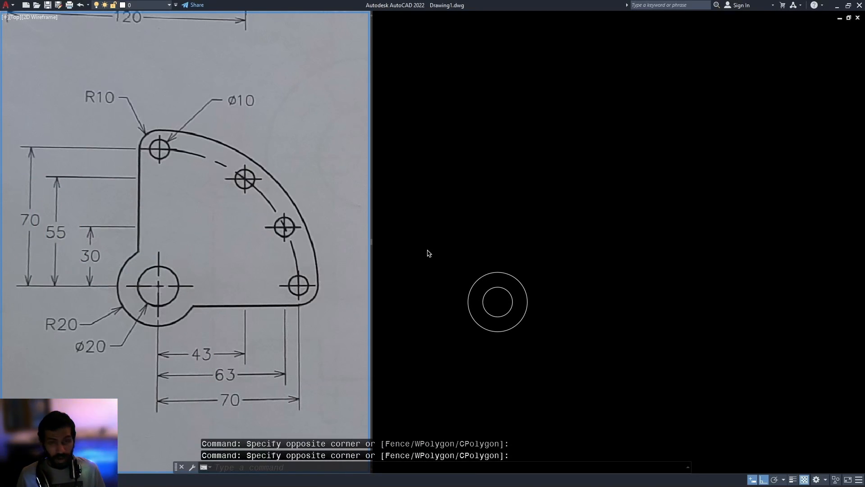
pyautogui.press('Escape')
pyautogui.press('Escape')
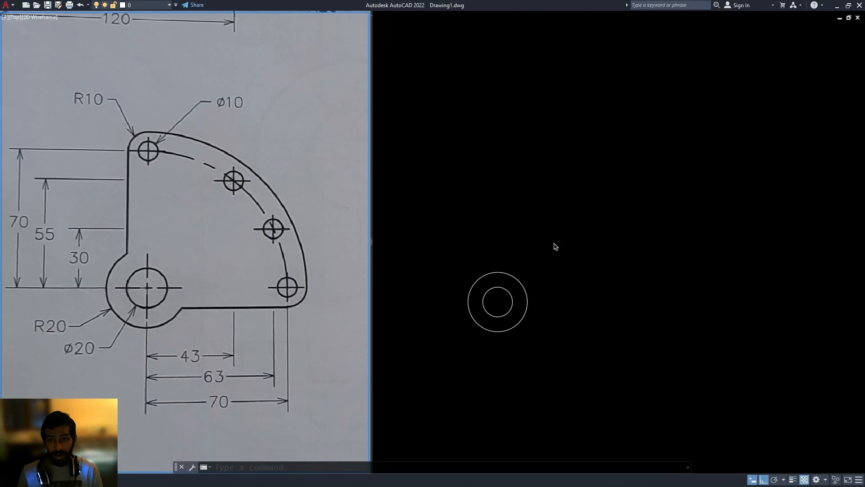
# Draw a circle of radius 5 centred 70 horizontally to the right of the inner hub circle's right quadrant
pyautogui.click(566, 264)
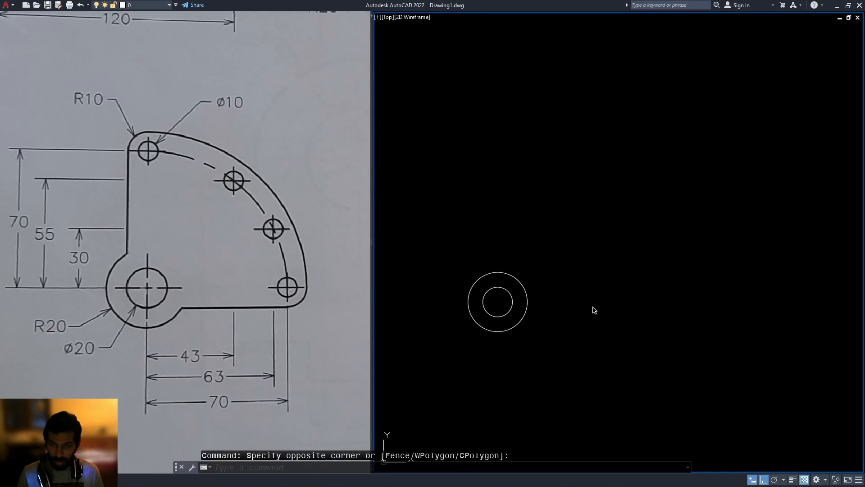
pyautogui.write('c')
pyautogui.press('Return')
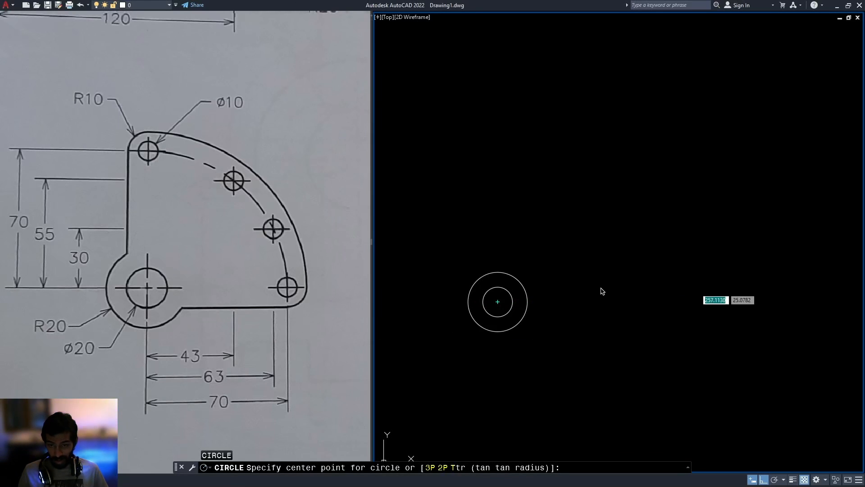
pyautogui.moveTo(601, 291); pyautogui.dragTo(586, 296, button='middle')
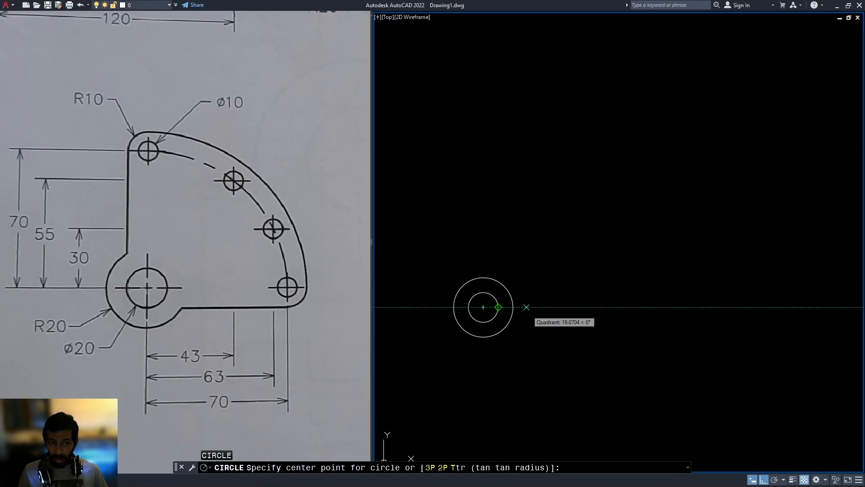
pyautogui.moveTo(528, 313); pyautogui.dragTo(542, 311, button='middle')
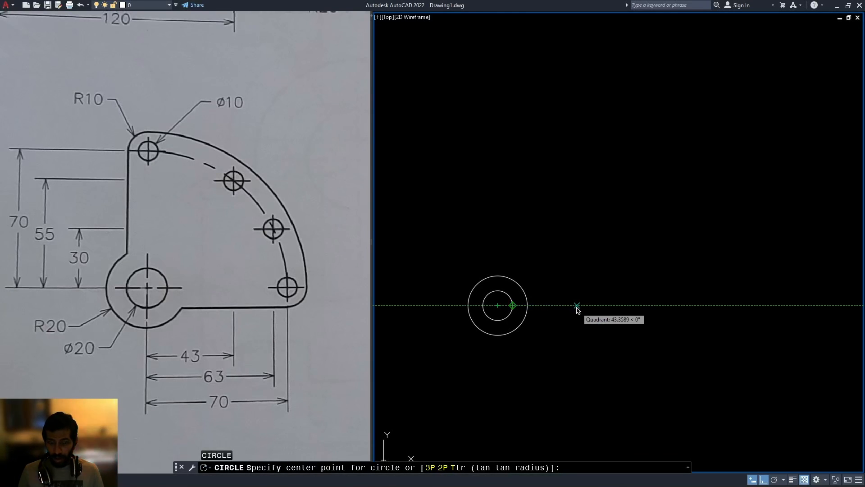
pyautogui.write('70')
pyautogui.press('Return')
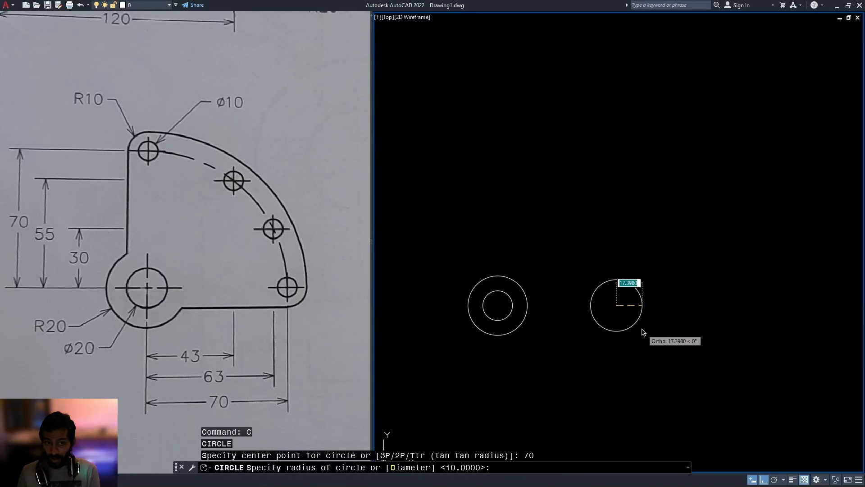
pyautogui.write('5')
pyautogui.press('Return')
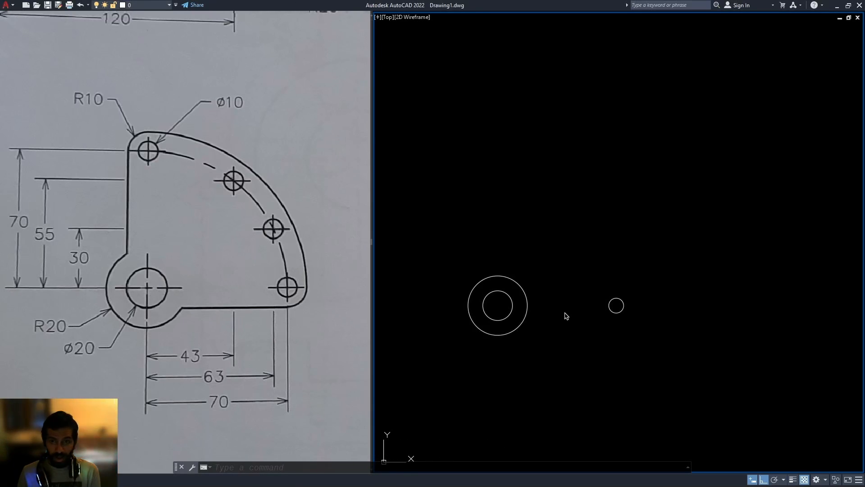
# Draw a circle of radius 5 centred 63 to the right and 30 above the hub centre, using point tracking
pyautogui.click(574, 300)
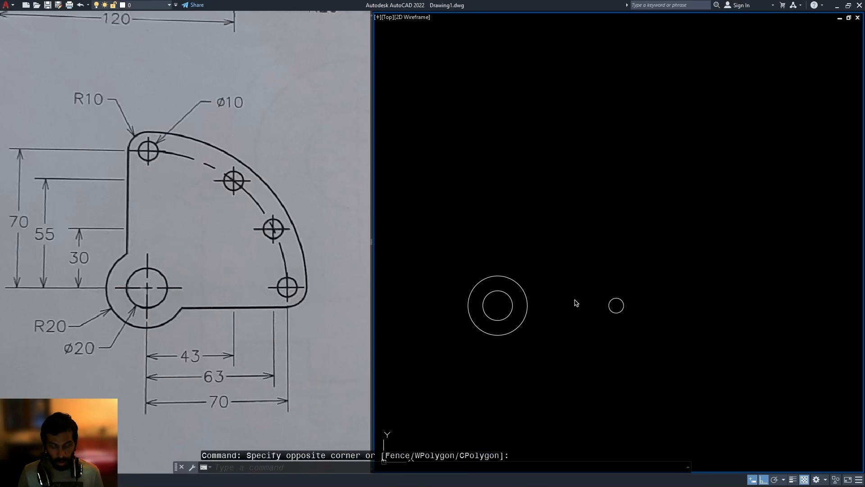
pyautogui.write('c')
pyautogui.press('Return')
pyautogui.write('tr')
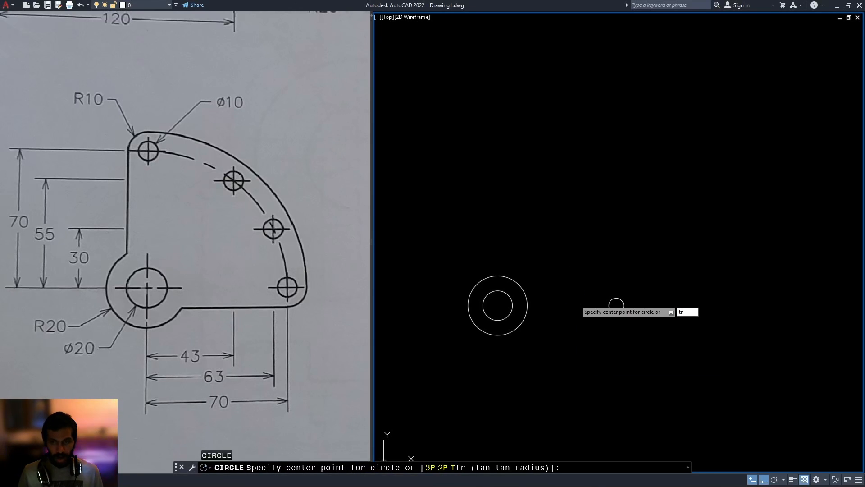
pyautogui.write('a')
pyautogui.press('Return')
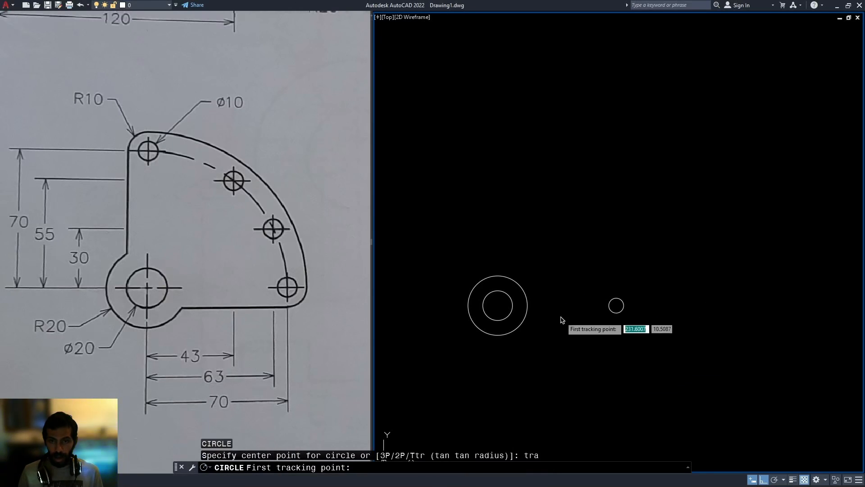
pyautogui.click(499, 307)
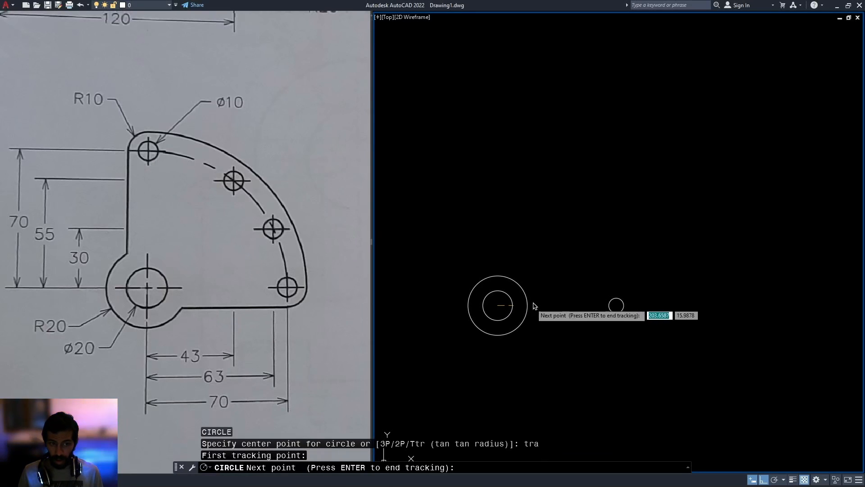
pyautogui.write('63')
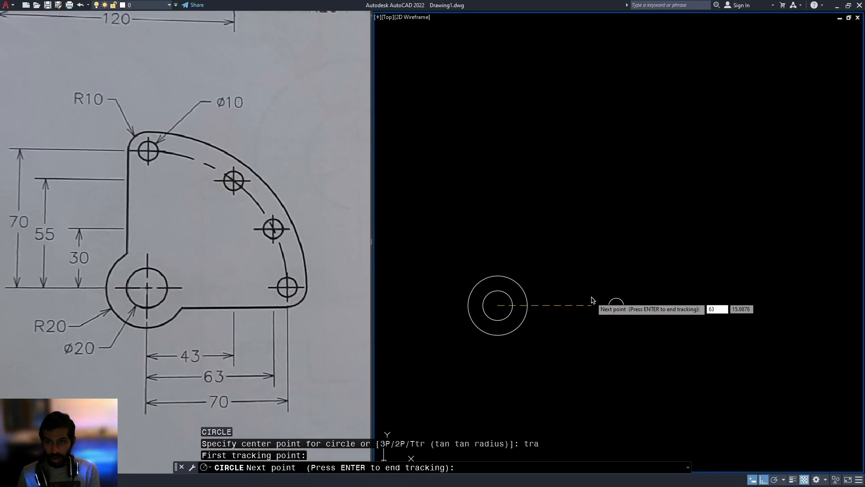
pyautogui.press('Return')
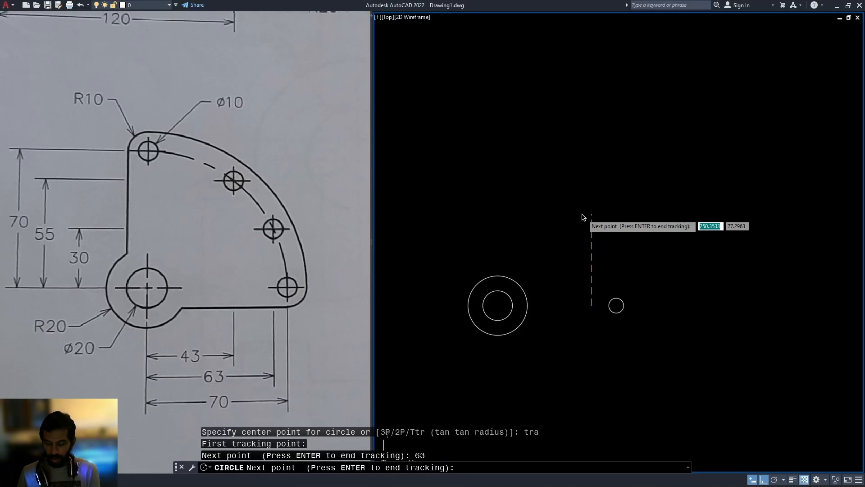
pyautogui.write('30')
pyautogui.press('Return')
pyautogui.press('Return')
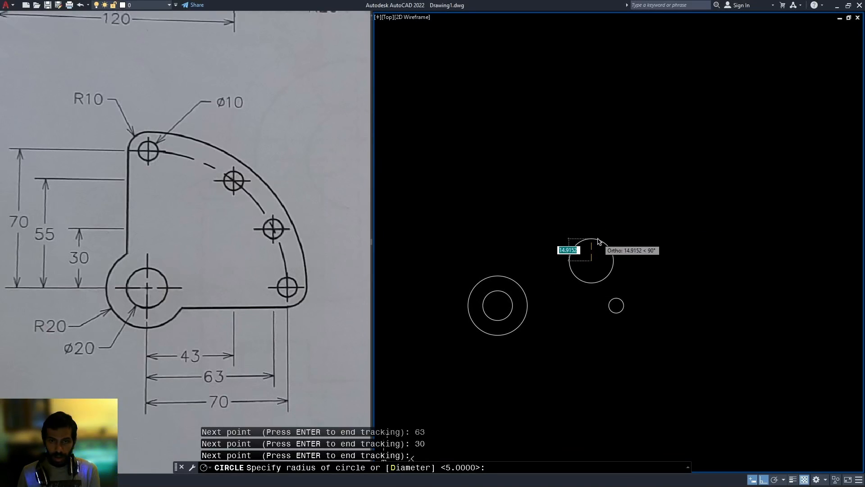
pyautogui.write('5')
pyautogui.press('Return')
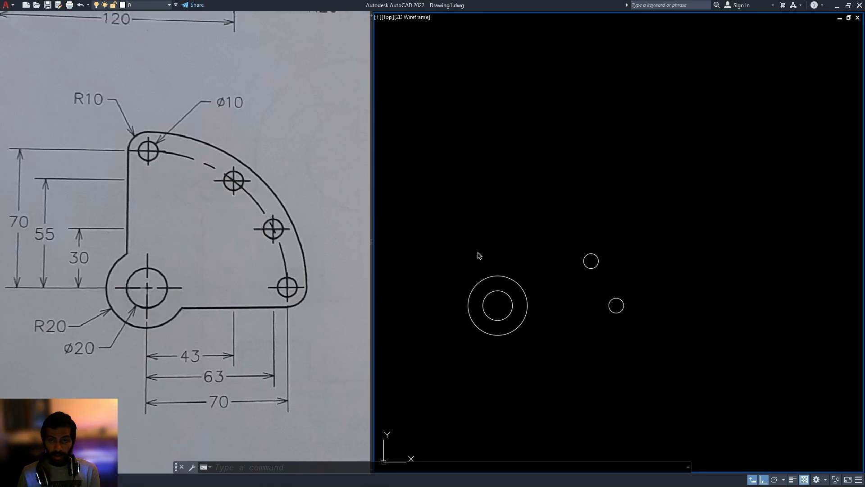
# Draw a circle of radius 5 centred 43 to the right and 55 above the hub centre, using point tracking
pyautogui.press('Return')
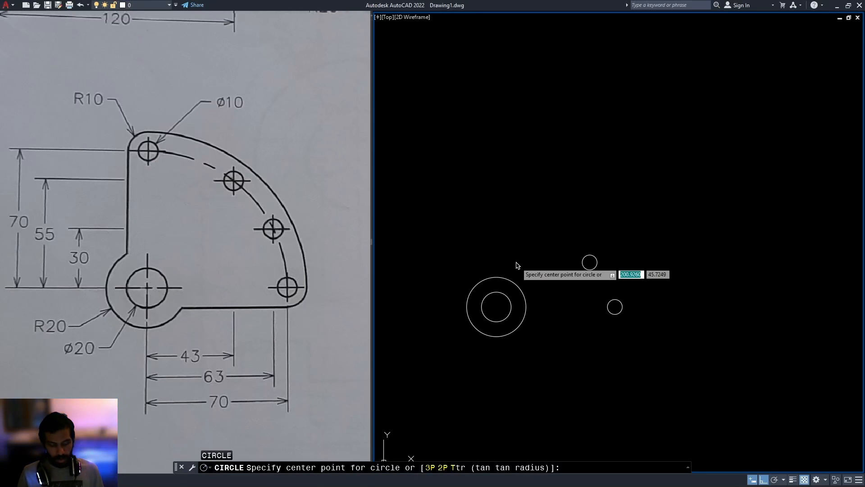
pyautogui.write('tra')
pyautogui.press('Return')
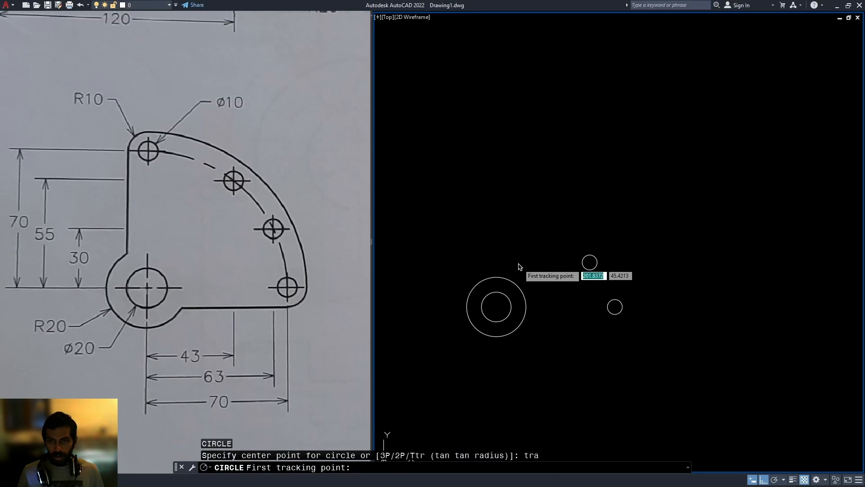
pyautogui.click(497, 307)
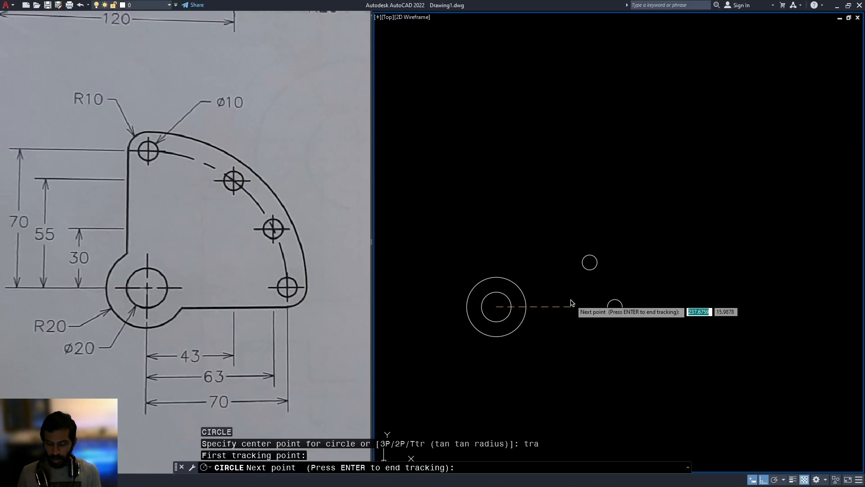
pyautogui.write('43')
pyautogui.press('Return')
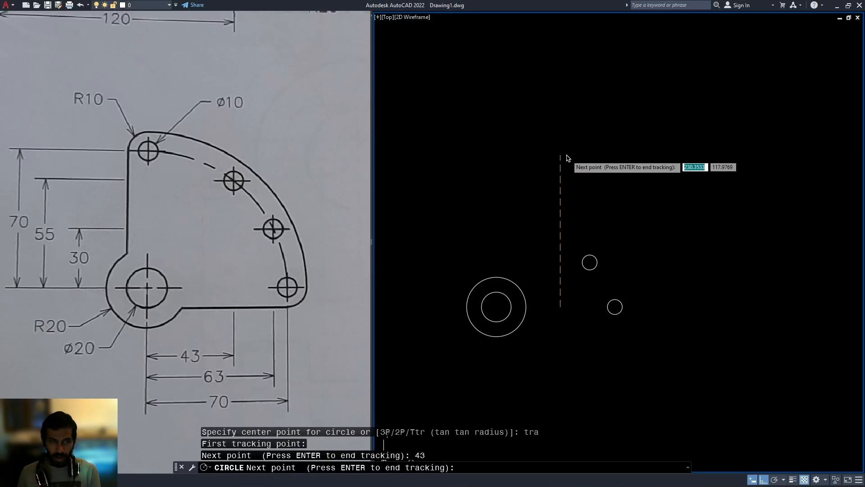
pyautogui.write('55')
pyautogui.press('Return')
pyautogui.press('Return')
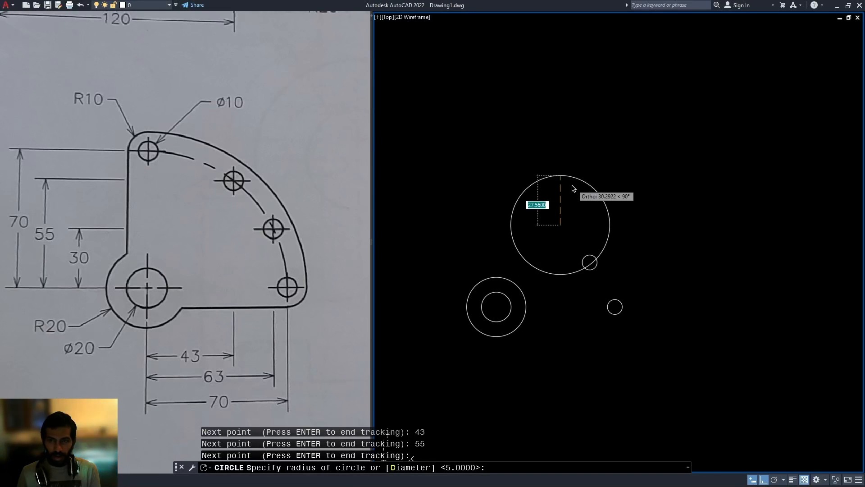
pyautogui.write('5')
pyautogui.press('Return')
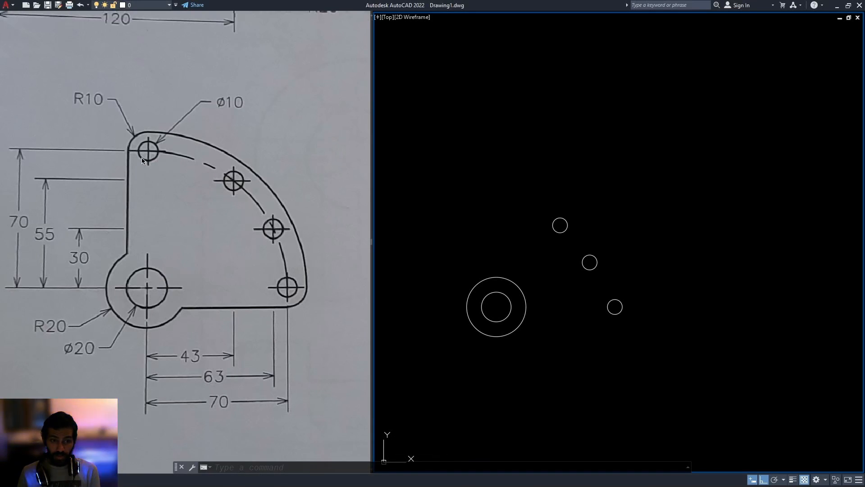
pyautogui.moveTo(522, 258); pyautogui.dragTo(521, 266, button='middle')
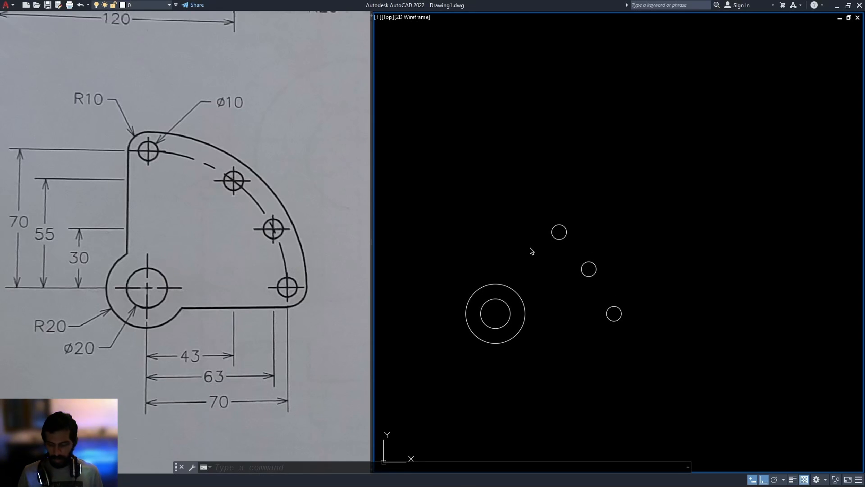
pyautogui.write('c')
pyautogui.press('space')
pyautogui.write('tr')
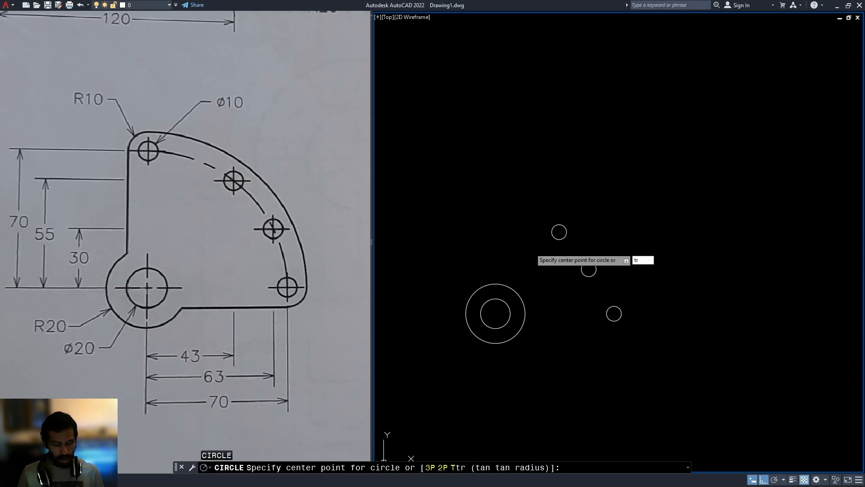
pyautogui.write('a')
pyautogui.press('space')
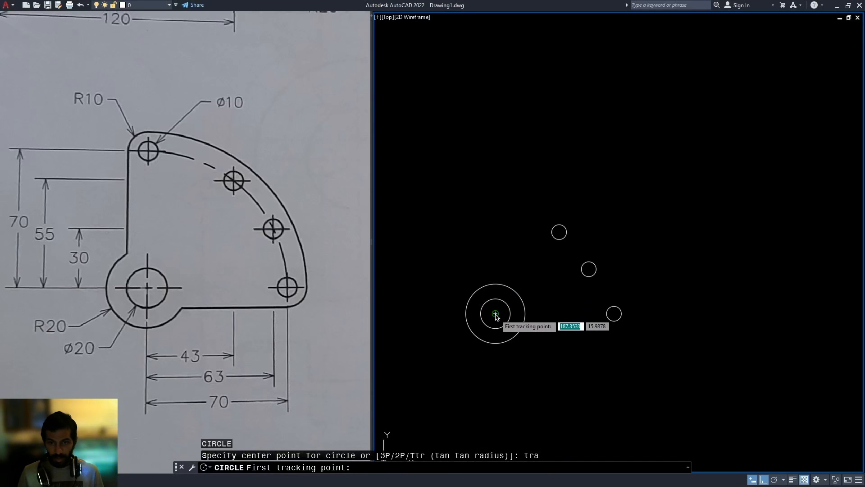
pyautogui.press('Escape')
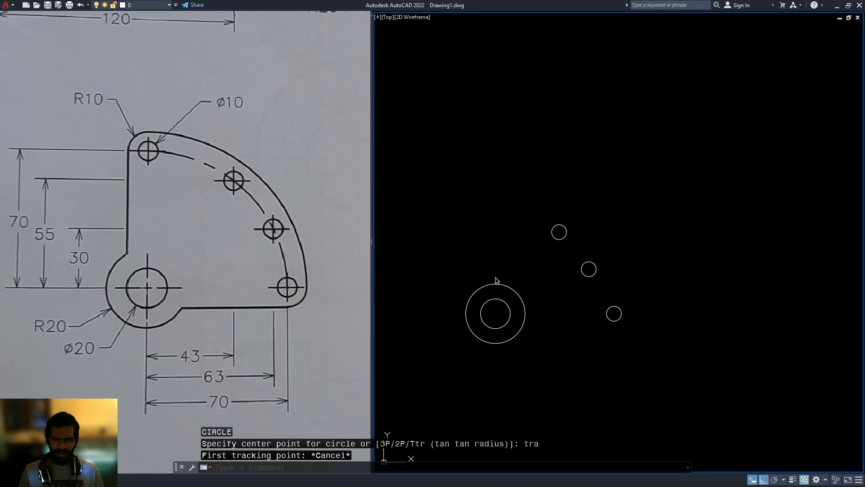
# Draw a circle of radius 5 centred 70 vertically above the hub centre
pyautogui.press('space')
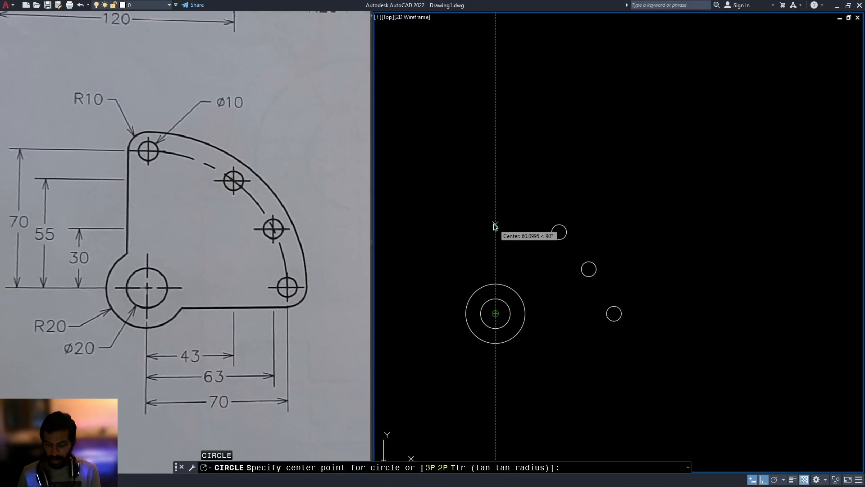
pyautogui.write('70')
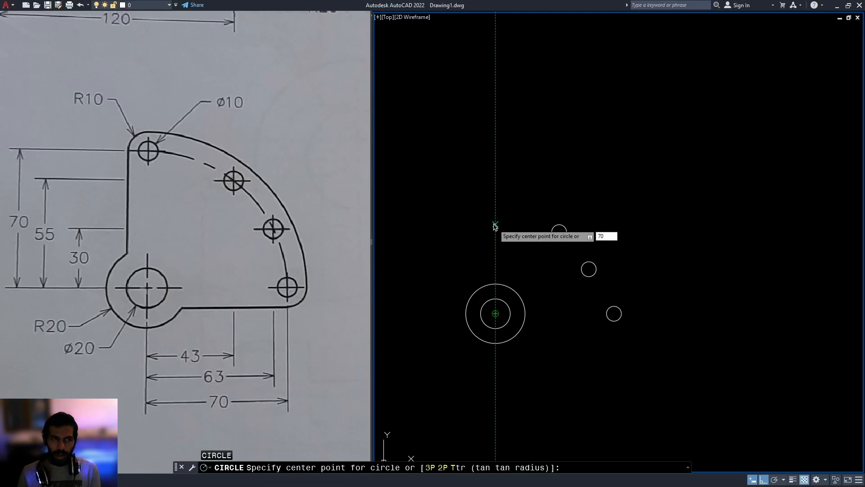
pyautogui.press('Return')
pyautogui.write('5')
pyautogui.press('Return')
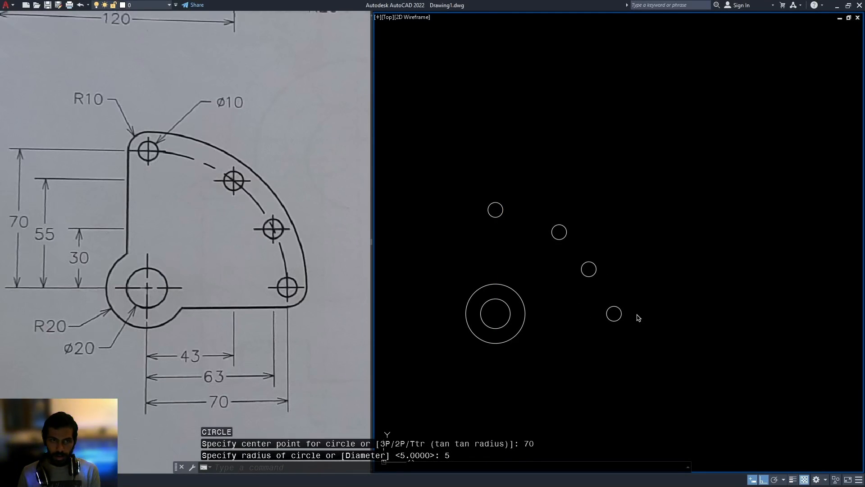
# Draw a concentric circle of radius 10 around the small hole directly above the hub
pyautogui.moveTo(496, 200); pyautogui.dragTo(506, 207, button='middle')
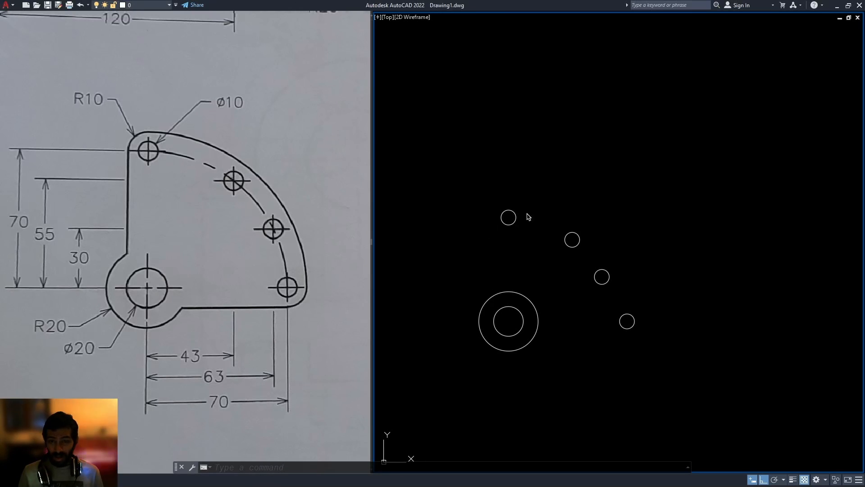
pyautogui.scroll(3, 516, 215)
pyautogui.moveTo(513, 227); pyautogui.dragTo(517, 237, button='middle')
pyautogui.write('c')
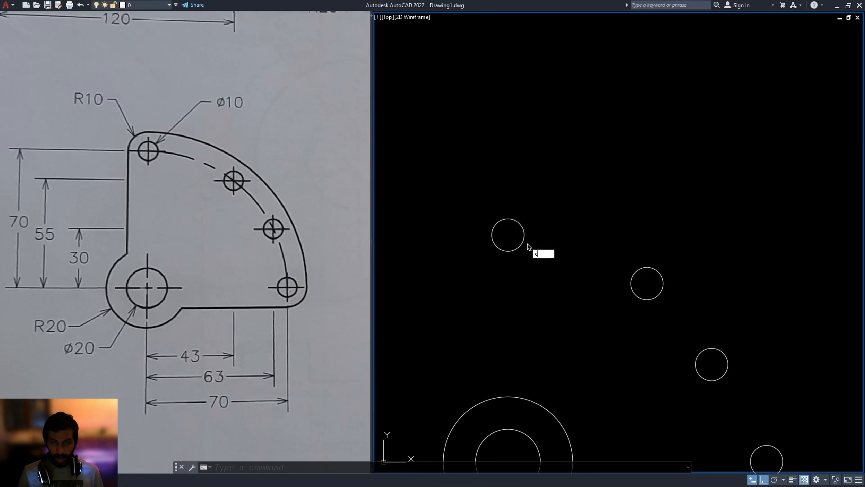
pyautogui.press('Return')
pyautogui.click(508, 234)
pyautogui.write('10')
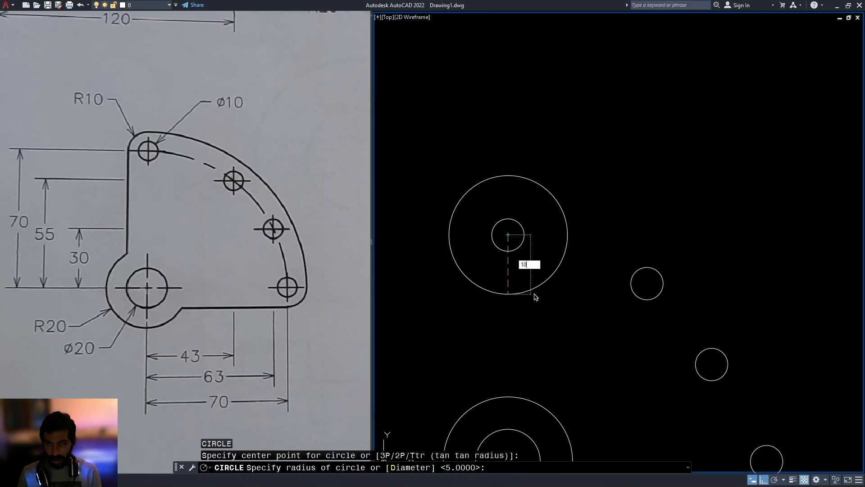
pyautogui.press('Return')
# Draw a vertical line from the left quadrant of the uppermost radius 10 circle down to just inside the hub's outer circle
pyautogui.scroll(-3, 547, 251)
pyautogui.moveTo(546, 243); pyautogui.dragTo(548, 232, button='middle')
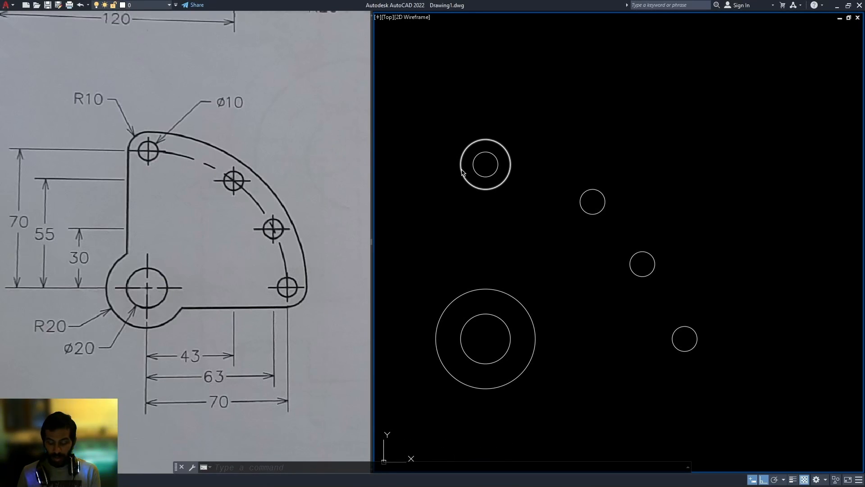
pyautogui.write('l')
pyautogui.press('Return')
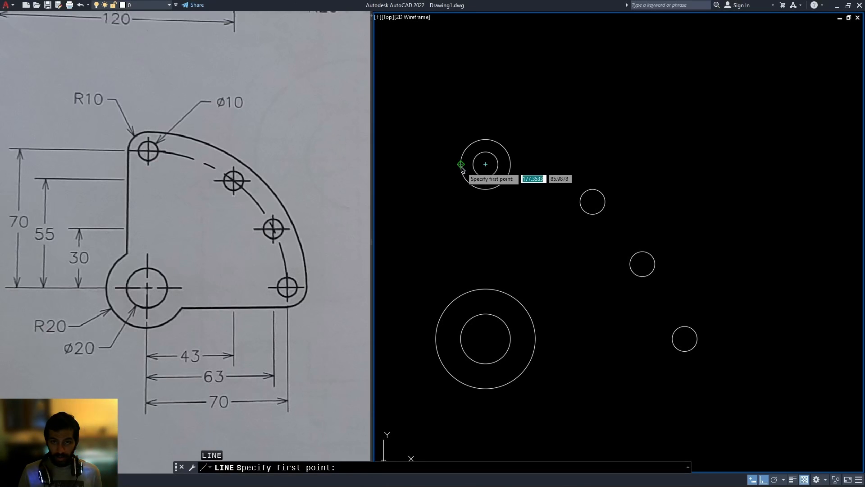
pyautogui.click(461, 165)
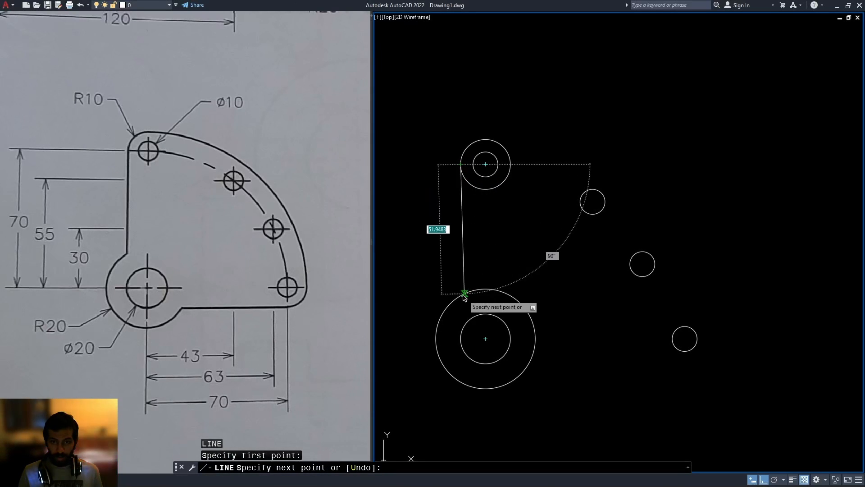
pyautogui.click(461, 310)
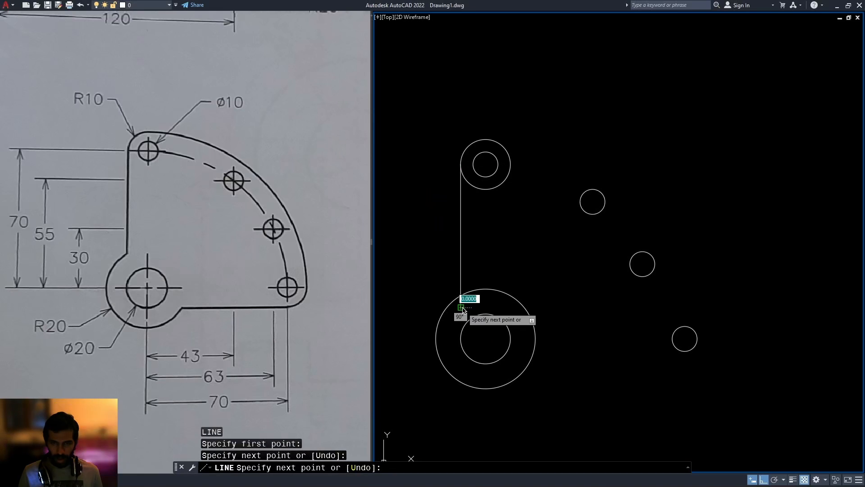
pyautogui.press('Escape')
# Draw a concentric circle of radius 10 around the small hole level with the hub
pyautogui.scroll(-1, 495, 271)
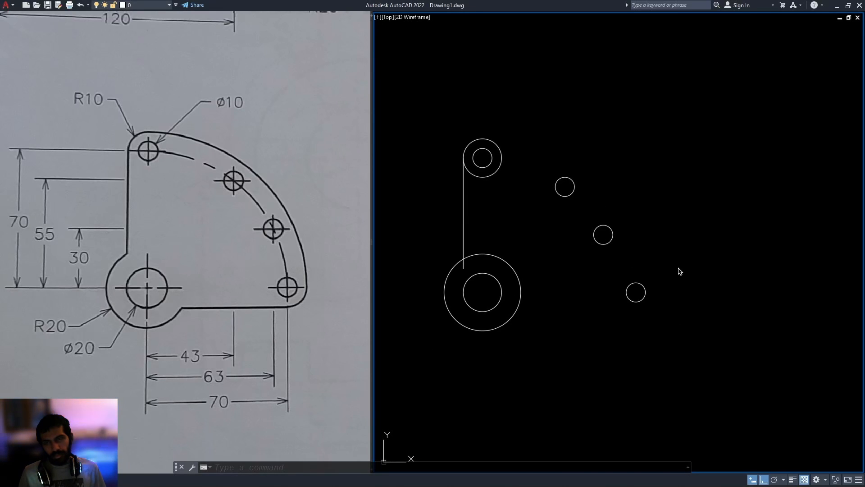
pyautogui.moveTo(639, 297); pyautogui.dragTo(636, 298, button='middle')
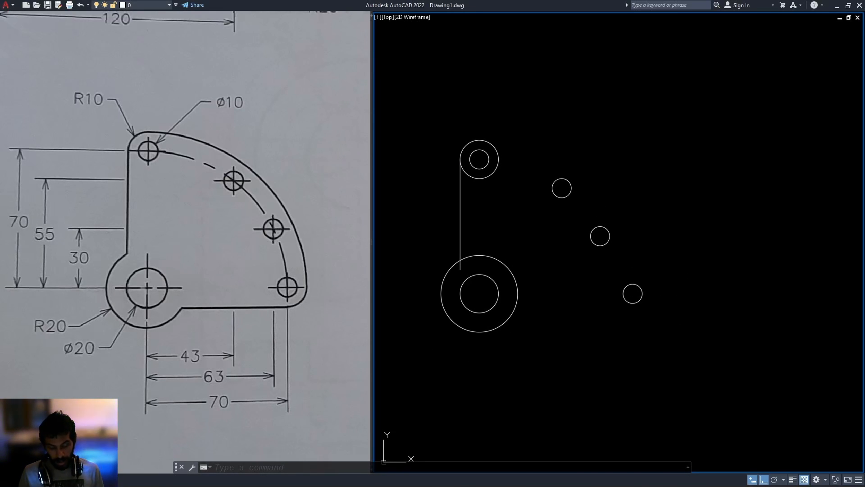
pyautogui.write('c')
pyautogui.press('space')
pyautogui.click(633, 293)
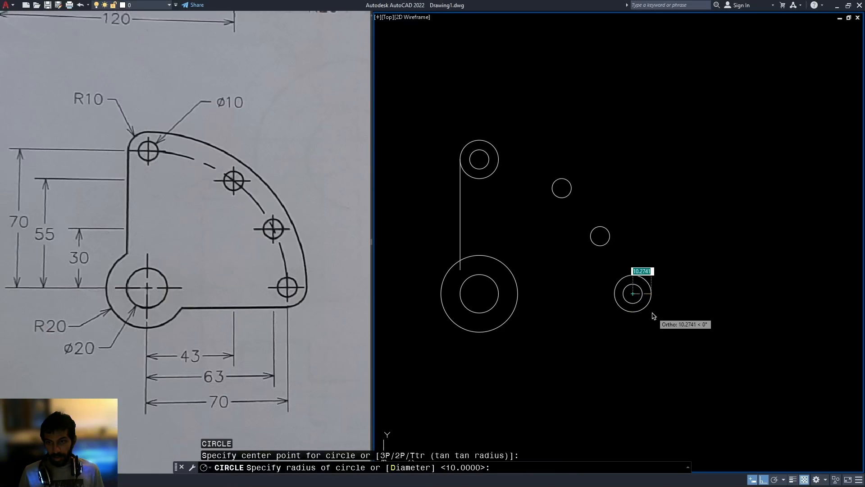
pyautogui.write('10')
pyautogui.press('Return')
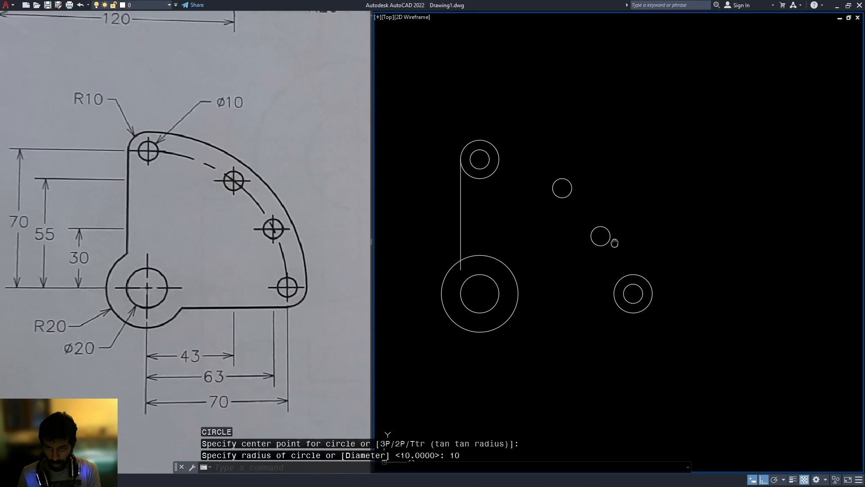
# Draw a concentric circle of radius 10 around the lower of the two middle holes
pyautogui.moveTo(610, 240); pyautogui.dragTo(613, 240, button='middle')
pyautogui.press('Return')
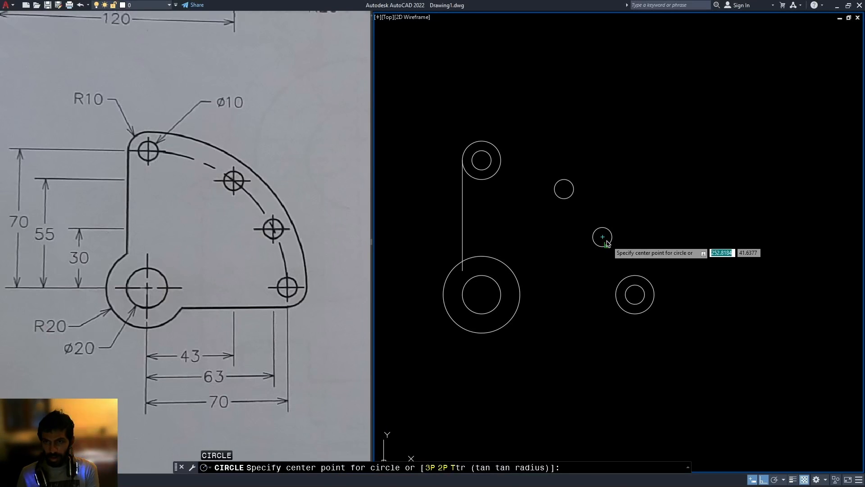
pyautogui.click(602, 237)
pyautogui.write('10')
pyautogui.press('Return')
# Draw a concentric circle of radius 10 around the upper of the two middle holes
pyautogui.moveTo(595, 230); pyautogui.dragTo(597, 234, button='middle')
pyautogui.press('Return')
pyautogui.click(566, 193)
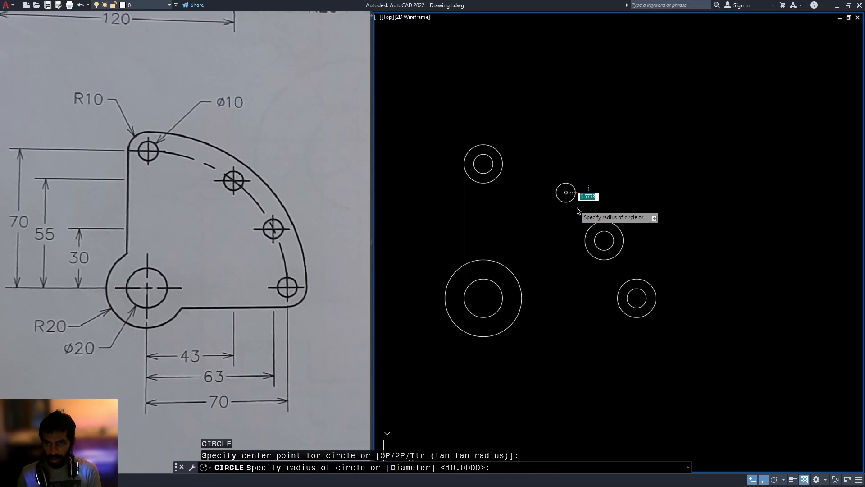
pyautogui.write('10')
pyautogui.press('Return')
pyautogui.moveTo(620, 222); pyautogui.dragTo(618, 224, button='middle')
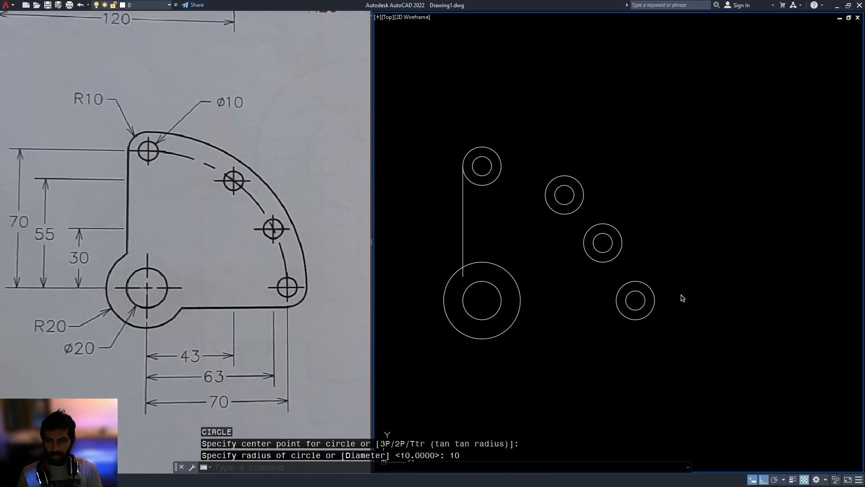
# Draw a horizontal line from the bottom quadrant of the lowest radius 10 circle to just inside the hub's outer circle
pyautogui.moveTo(623, 339); pyautogui.dragTo(625, 340, button='middle')
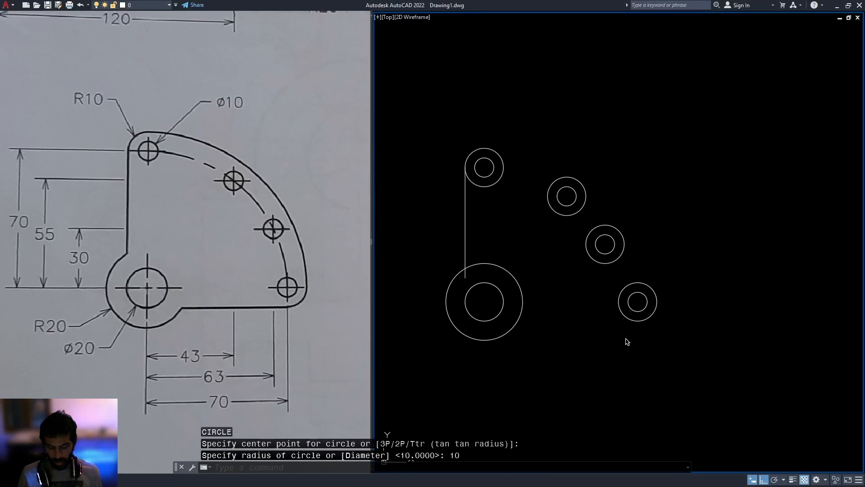
pyautogui.write('l')
pyautogui.press('Return')
pyautogui.click(638, 320)
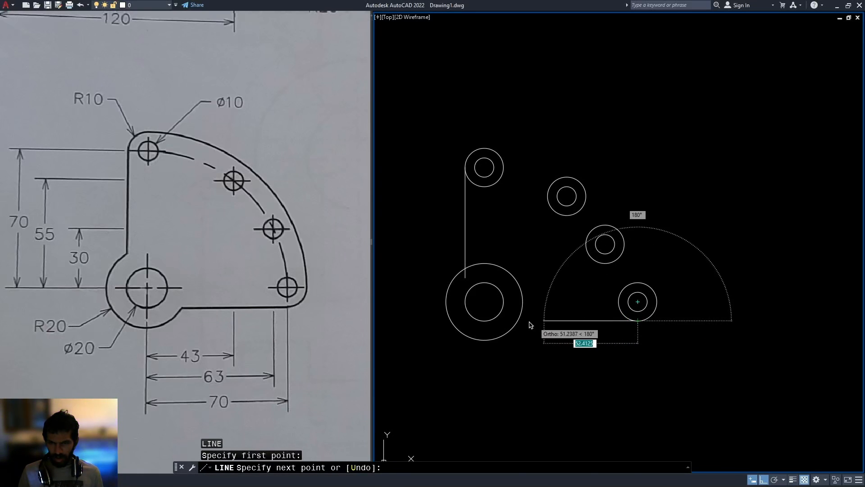
pyautogui.click(508, 321)
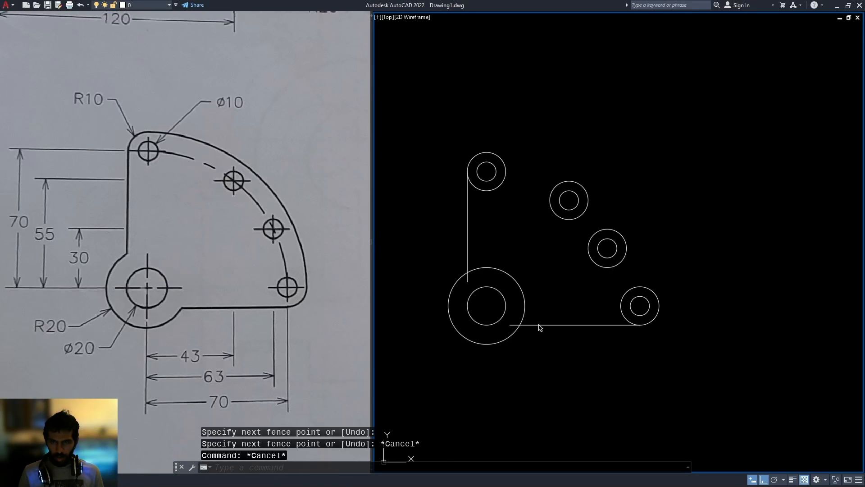
# Trim away the part of the hub's outer circle between the vertical and horizontal outline lines
pyautogui.press('space')
pyautogui.moveTo(517, 264); pyautogui.dragTo(509, 268)
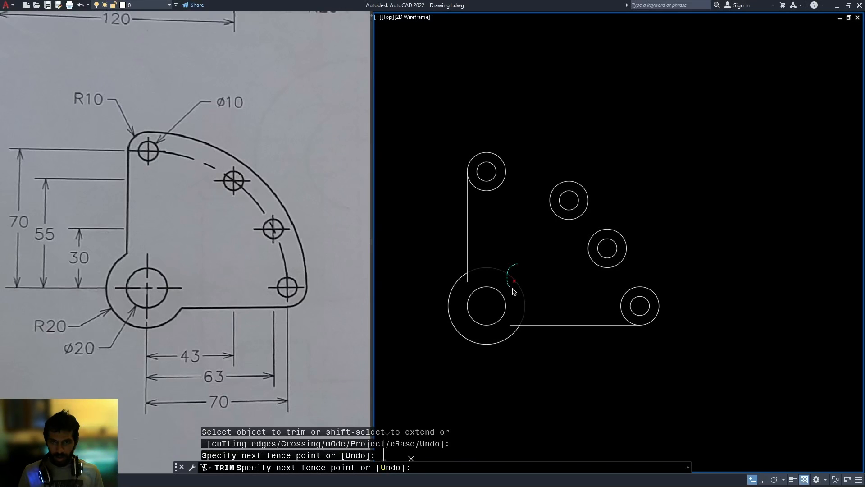
pyautogui.moveTo(538, 293); pyautogui.dragTo(538, 296)
pyautogui.press('Escape')
# Trim the end of the horizontal line that projects inside the hub's outer arc
pyautogui.scroll(4, 531, 319)
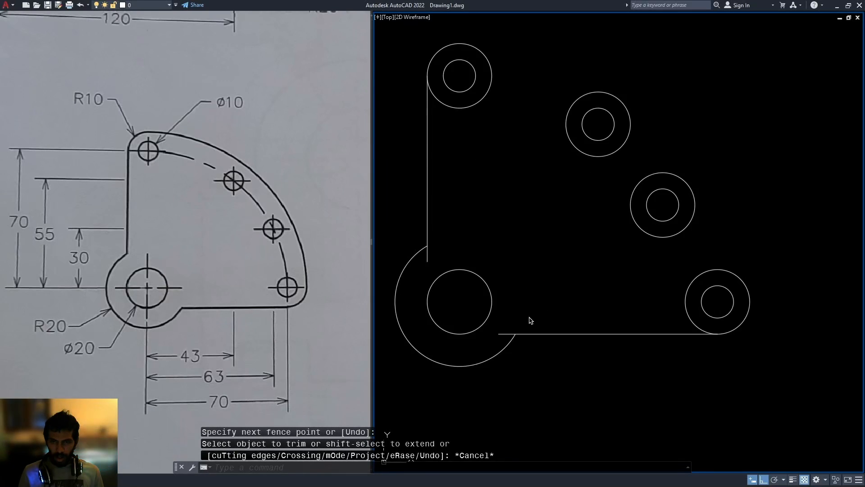
pyautogui.press('space')
pyautogui.moveTo(545, 364); pyautogui.dragTo(564, 328)
pyautogui.press('Escape')
pyautogui.press('Escape')
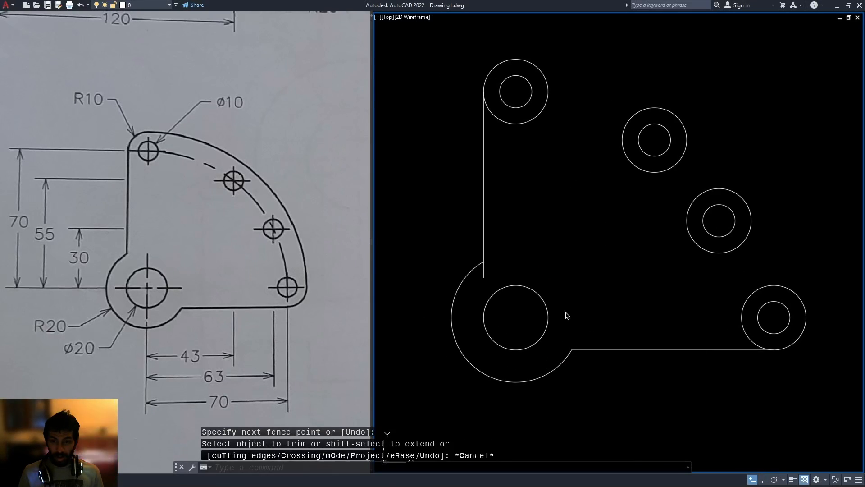
# Trim the end of the vertical line that projects inside the hub's outer arc
pyautogui.press('space')
pyautogui.moveTo(495, 271)
pyautogui.mouseDown()
pyautogui.moveTo(473, 284)
pyautogui.moveTo(496, 266)
pyautogui.moveTo(484, 273)
pyautogui.moveTo(506, 276)
pyautogui.moveTo(468, 286)
pyautogui.mouseUp()
pyautogui.press('Escape')
pyautogui.press('Escape')
pyautogui.press('Escape')
pyautogui.press('space')
pyautogui.press('Escape')
pyautogui.press('Escape')
pyautogui.press('space')
pyautogui.scroll(2, 502, 268)
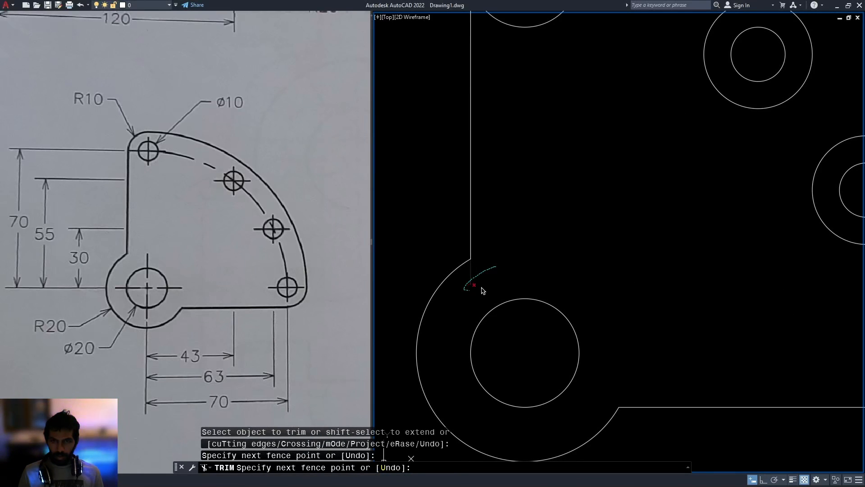
pyautogui.press('Escape')
# Draw a circle of radius about 79.78 centred on the hub, reaching the outer edge of the lower middle hole's radius 10 circle
pyautogui.scroll(-4, 518, 286)
pyautogui.moveTo(543, 286); pyautogui.dragTo(514, 326, button='middle')
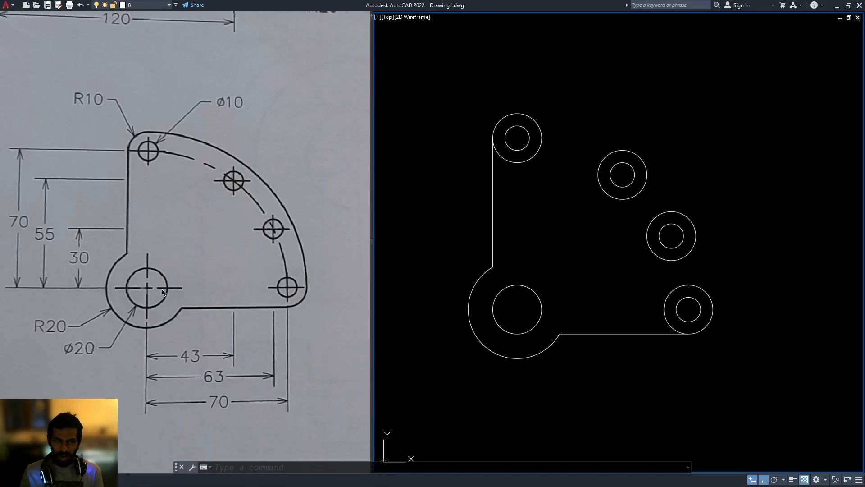
pyautogui.moveTo(538, 303); pyautogui.dragTo(535, 311, button='middle')
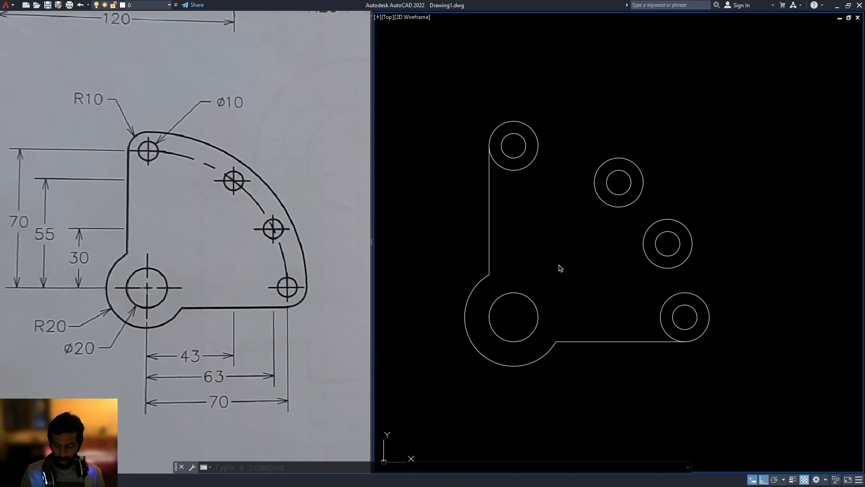
pyautogui.write('c')
pyautogui.press('Return')
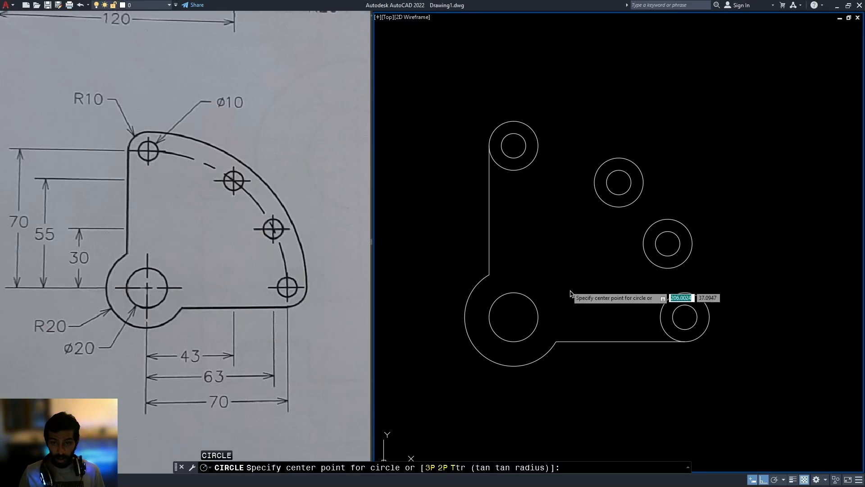
pyautogui.click(514, 315)
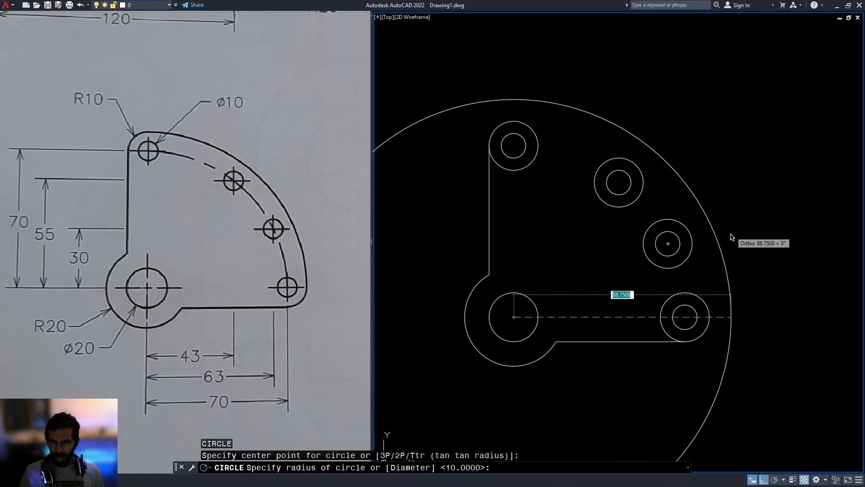
pyautogui.press('F8')
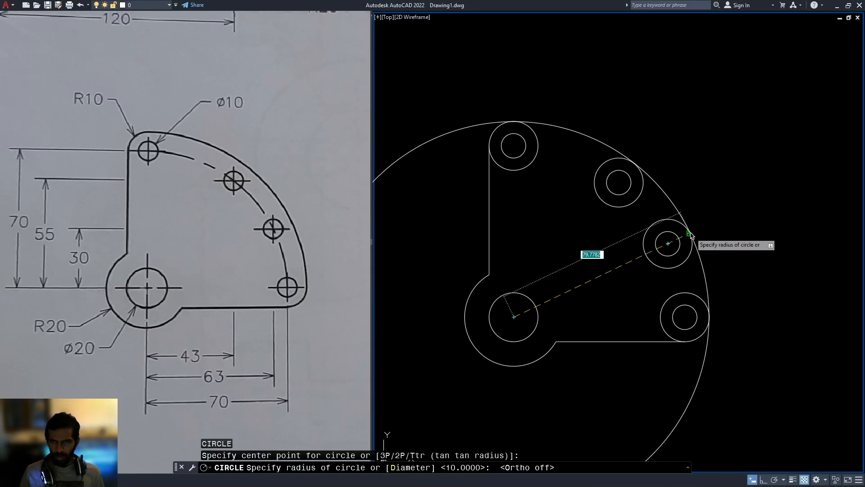
pyautogui.click(689, 234)
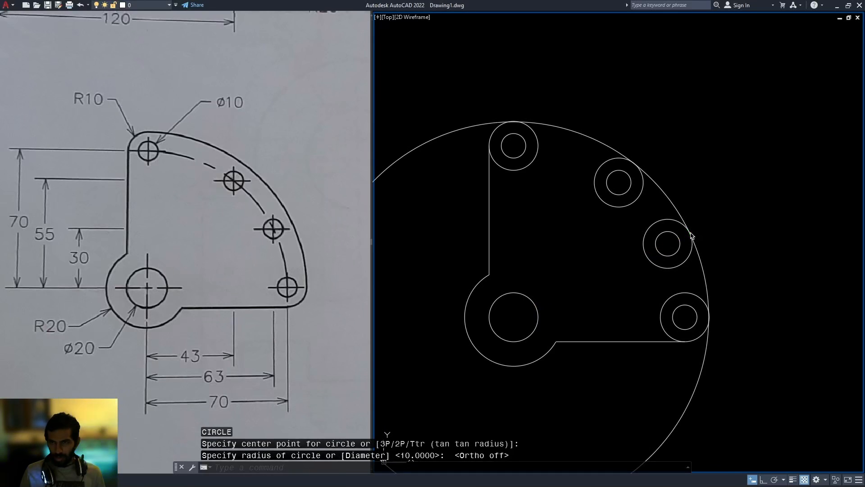
# Trim the large circle to the quarter arc between the uppermost and lowest radius 10 circles
pyautogui.scroll(-3, 602, 194)
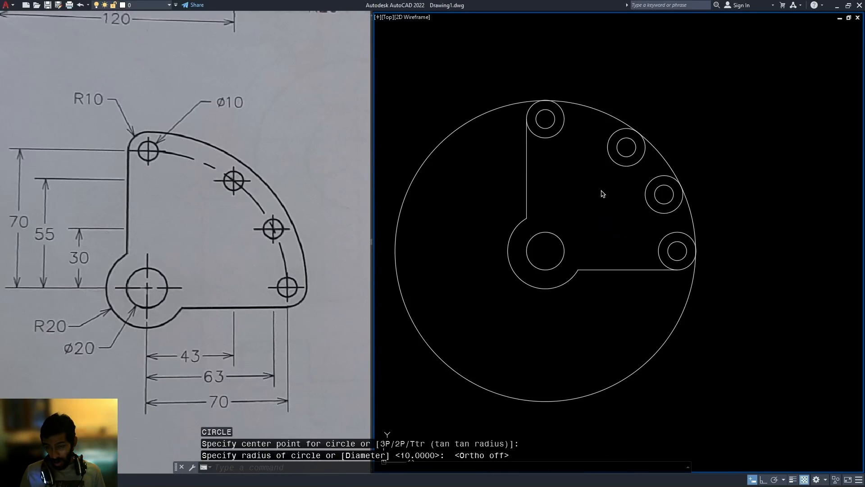
pyautogui.write('tr')
pyautogui.press('Return')
pyautogui.moveTo(481, 110); pyautogui.dragTo(475, 177)
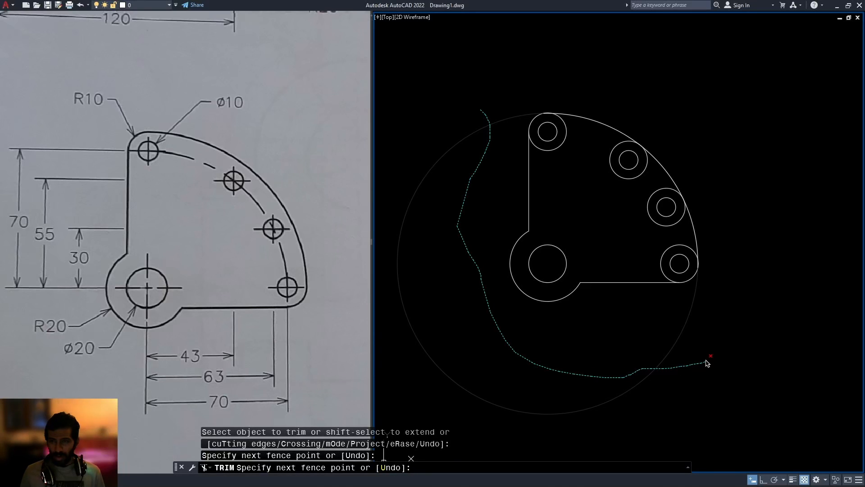
pyautogui.moveTo(708, 361); pyautogui.dragTo(708, 359)
pyautogui.press('Escape')
pyautogui.scroll(1, 671, 203)
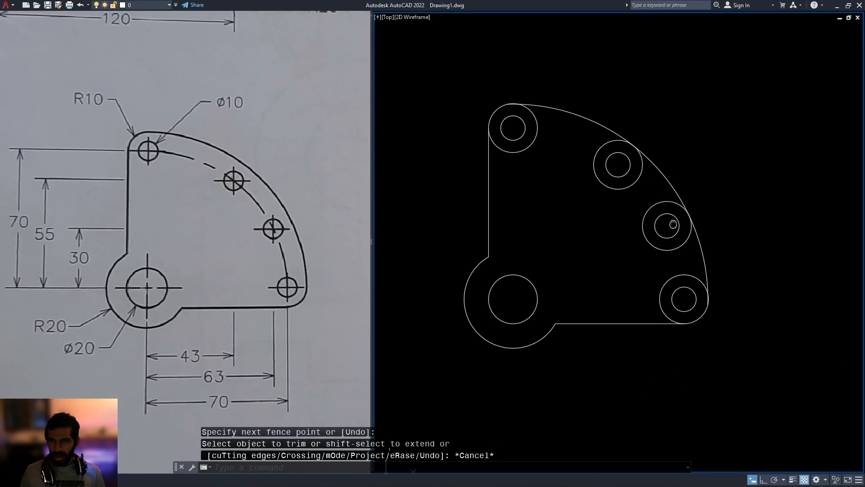
pyautogui.click(669, 232)
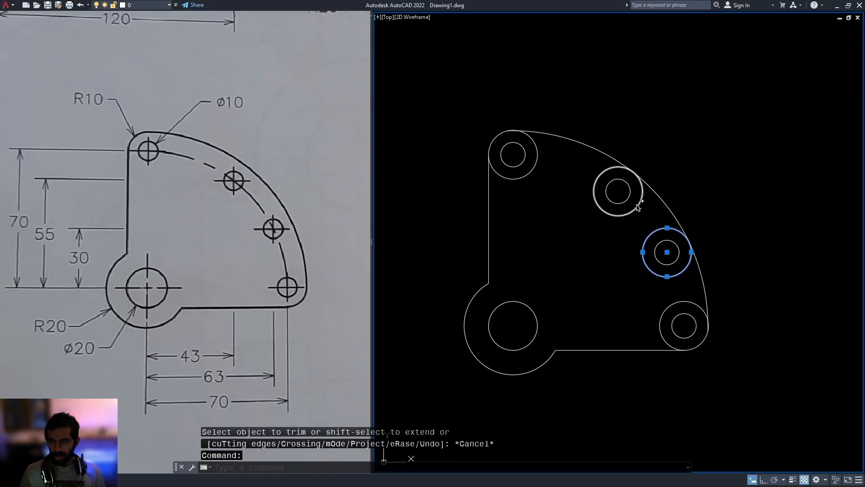
pyautogui.click(637, 208)
pyautogui.click(557, 196)
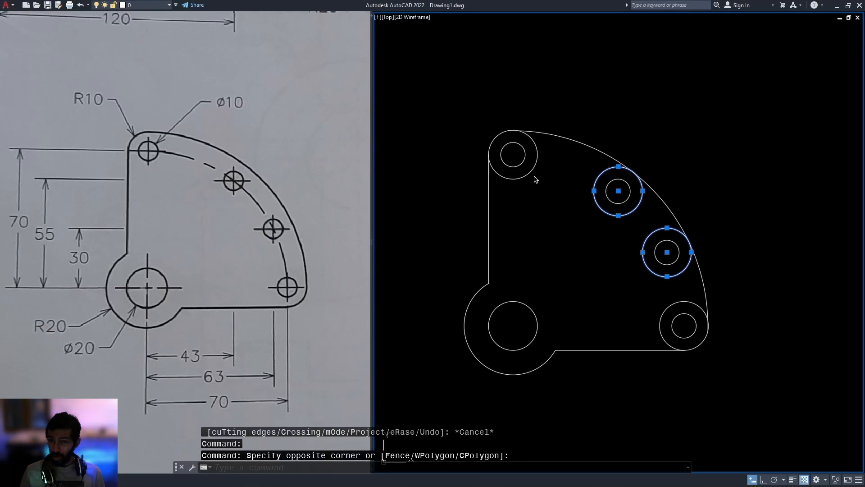
pyautogui.press('space')
pyautogui.press('Escape')
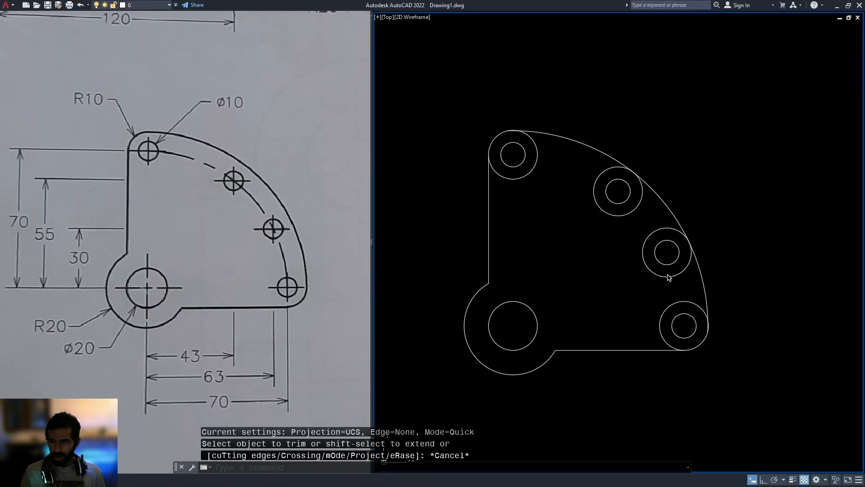
pyautogui.click(658, 281)
pyautogui.press('Escape')
pyautogui.press('Escape')
pyautogui.click(635, 280)
pyautogui.click(638, 268)
pyautogui.press('Escape')
# Erase the two radius 10 circles around the middle holes
pyautogui.click(647, 261)
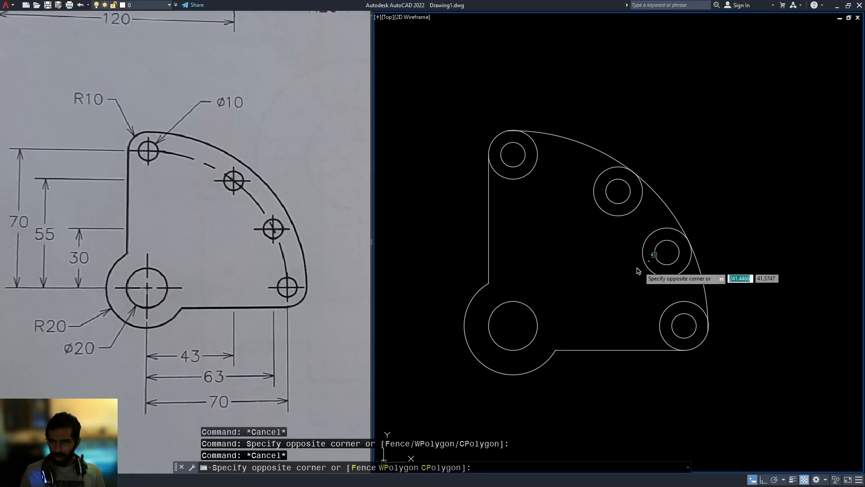
pyautogui.click(637, 265)
pyautogui.click(616, 212)
pyautogui.click(602, 227)
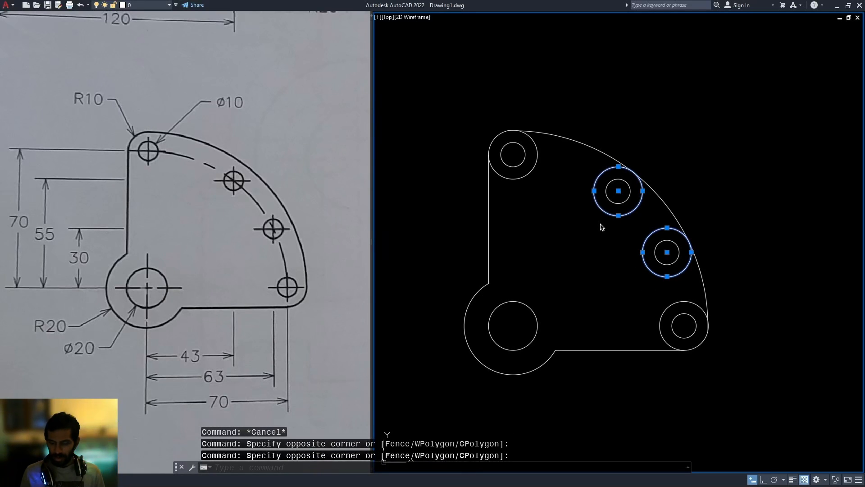
pyautogui.press('Delete')
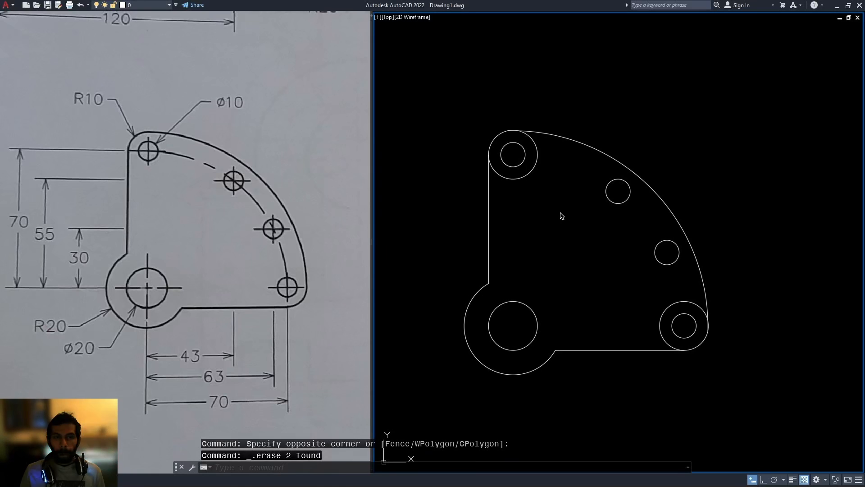
# Trim the inner part of the uppermost radius 10 circle, leaving only the rounded outline corner
pyautogui.scroll(1, 532, 122)
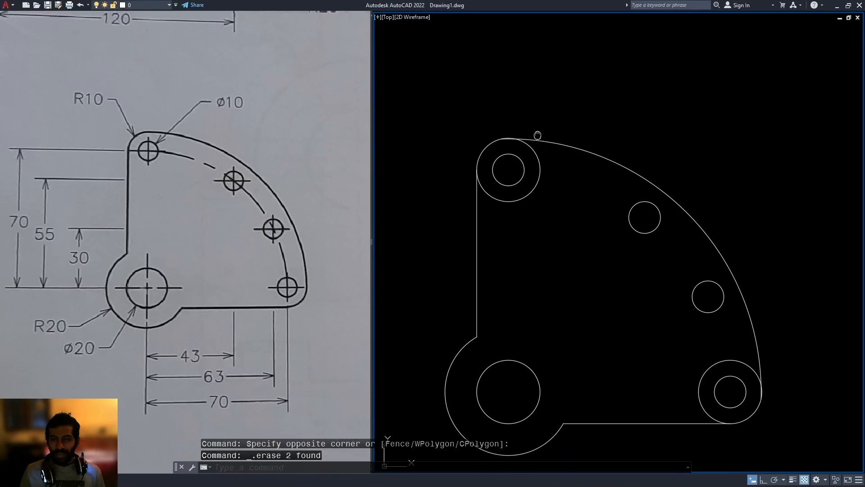
pyautogui.write('tr')
pyautogui.press('Return')
pyautogui.moveTo(527, 195); pyautogui.dragTo(560, 232)
pyautogui.press('Escape')
pyautogui.moveTo(566, 231); pyautogui.dragTo(536, 149, button='middle')
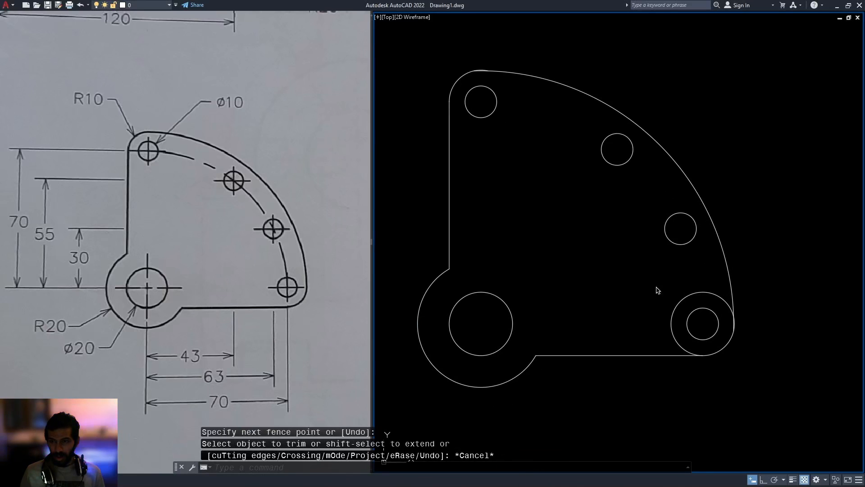
# Trim the inner part of the radius 10 circle around the hole level with the hub
pyautogui.moveTo(681, 311)
pyautogui.mouseDown()
pyautogui.moveTo(666, 314)
pyautogui.moveTo(639, 299)
pyautogui.moveTo(666, 324)
pyautogui.moveTo(637, 325)
pyautogui.mouseUp()
pyautogui.press('Escape')
pyautogui.press('Escape')
pyautogui.press('space')
pyautogui.press('Escape')
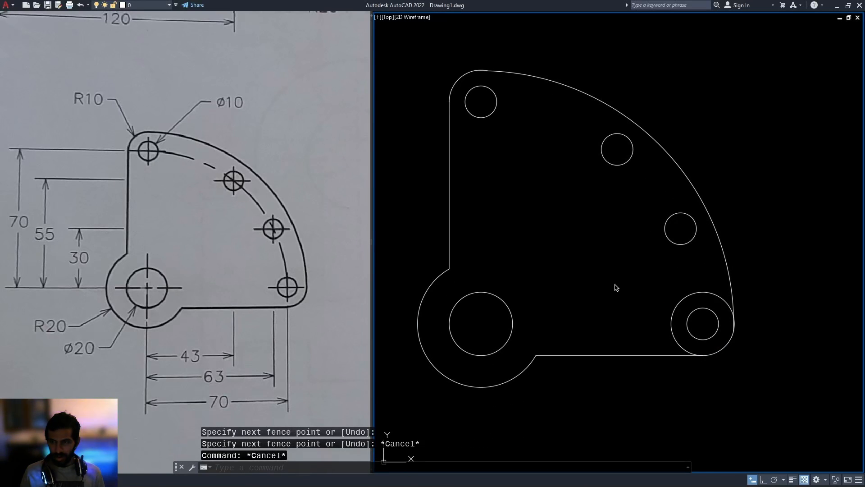
pyautogui.scroll(2, 678, 320)
pyautogui.scroll(2, 680, 322)
pyautogui.press('space')
pyautogui.moveTo(689, 315); pyautogui.dragTo(619, 319)
pyautogui.press('Escape')
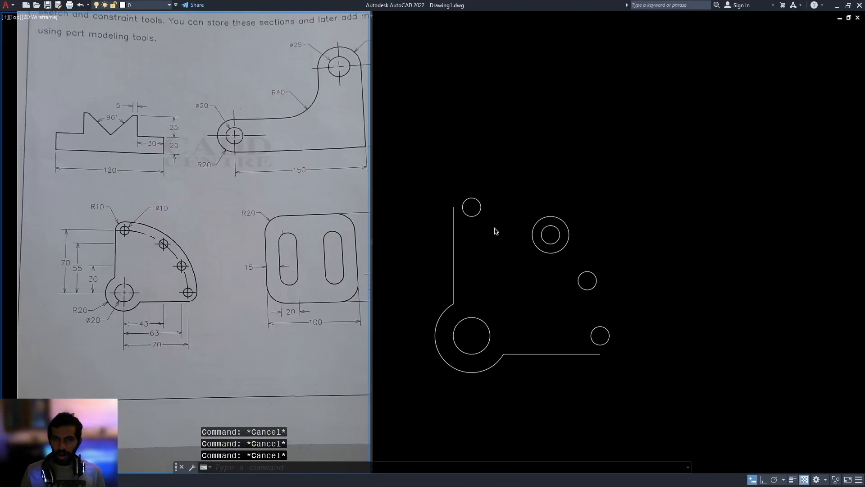
# Close Drawing1.dwg and return to the start page
pyautogui.click(858, 7)
pyautogui.click(438, 267)
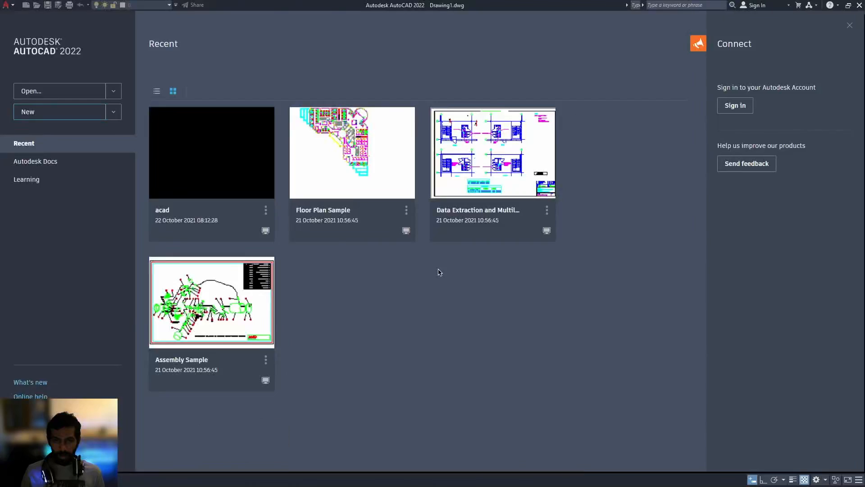